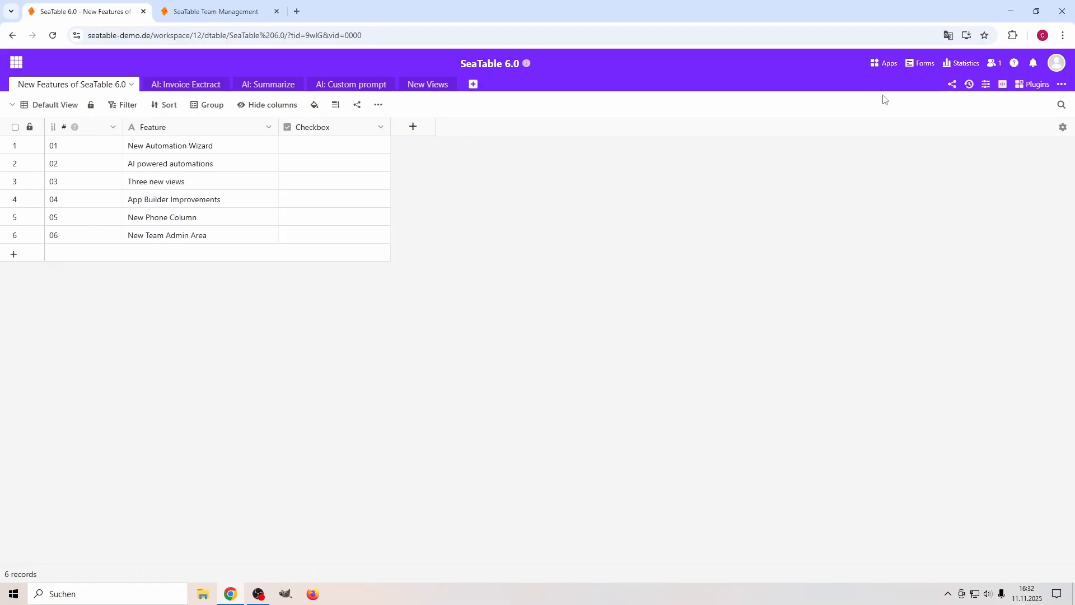
Open the base's automation rules, make the rules panel taller and widen its rule list.
{"action": "left_click", "coordinate": [987, 86]}
{"action": "left_click", "coordinate": [836, 129]}
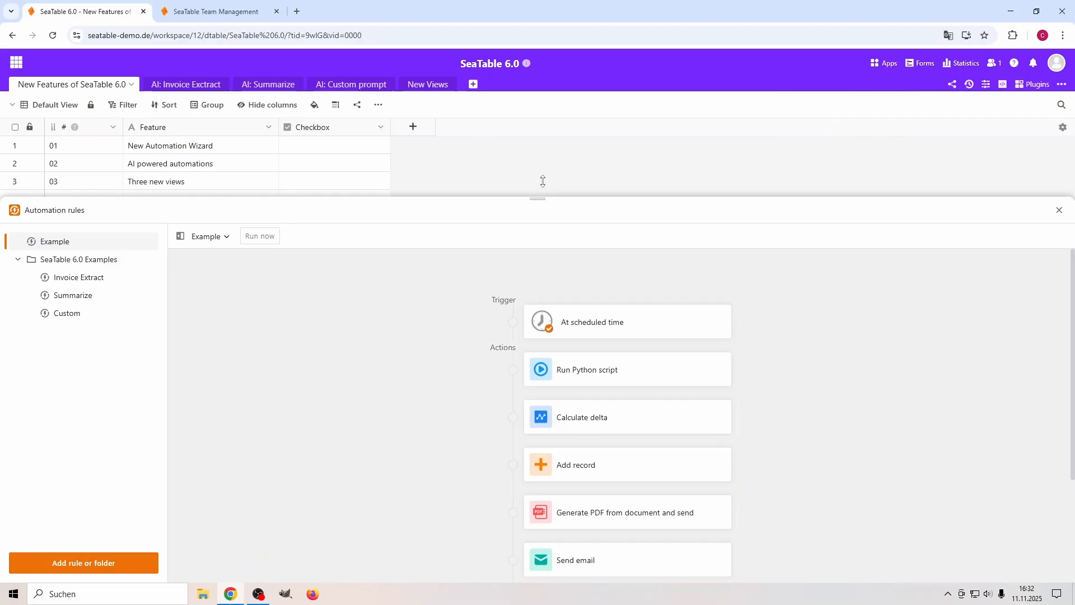
{"action": "left_click_drag", "start_coordinate": [543, 181], "coordinate": [544, 166]}
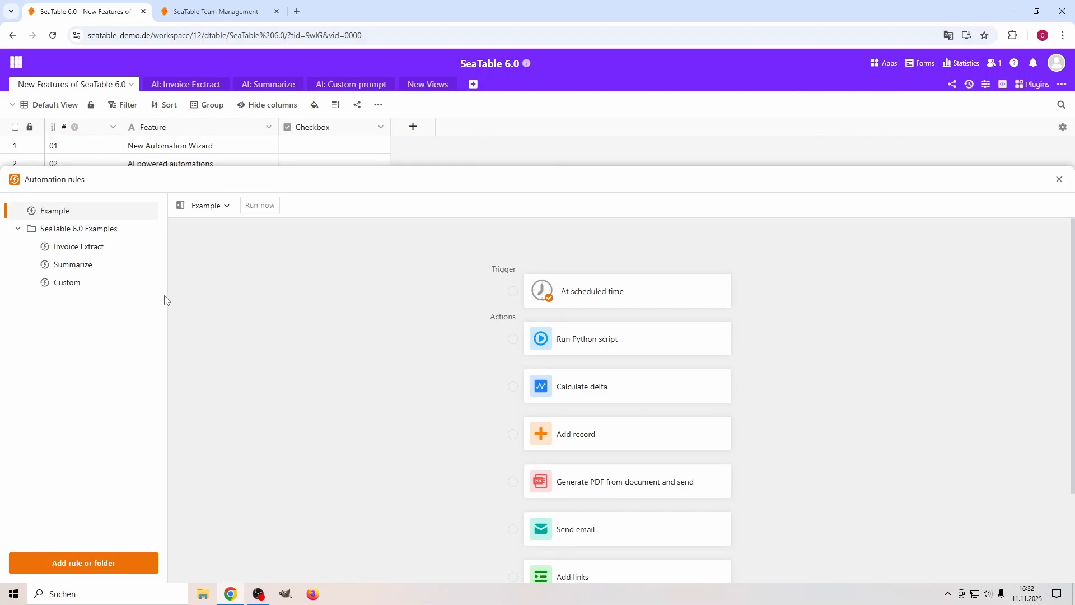
{"action": "left_click_drag", "start_coordinate": [166, 298], "coordinate": [217, 298]}
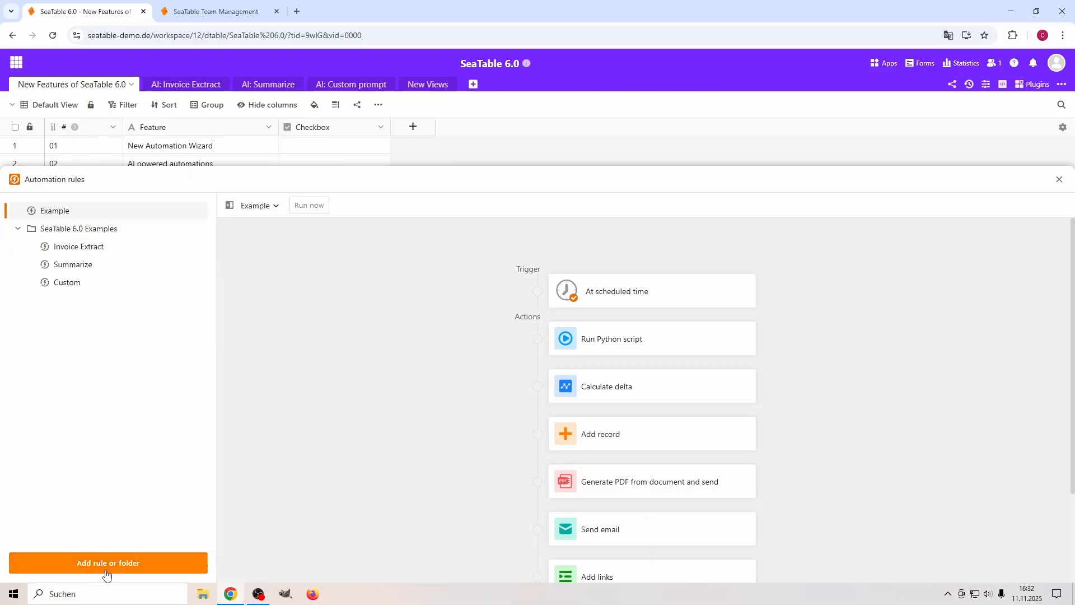
View the management options available for the Invoice Extract rule and dismiss them.
{"action": "mouse_move", "coordinate": [61, 216]}
{"action": "left_mouse_down"}
{"action": "mouse_move", "coordinate": [78, 250]}
{"action": "mouse_move", "coordinate": [52, 212]}
{"action": "mouse_move", "coordinate": [67, 216]}
{"action": "left_mouse_up"}
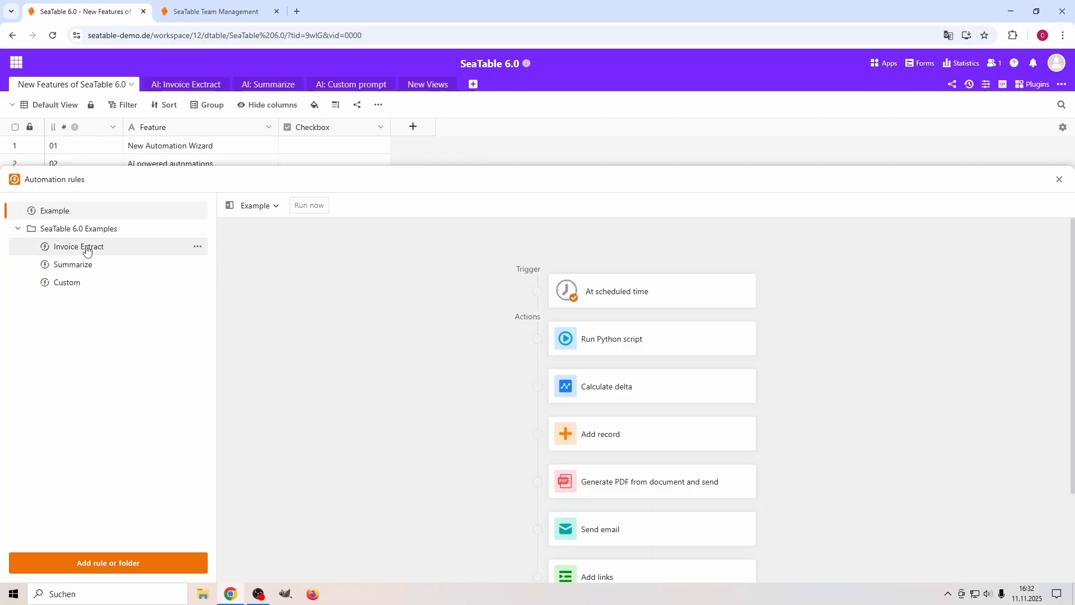
{"action": "left_click", "coordinate": [197, 248]}
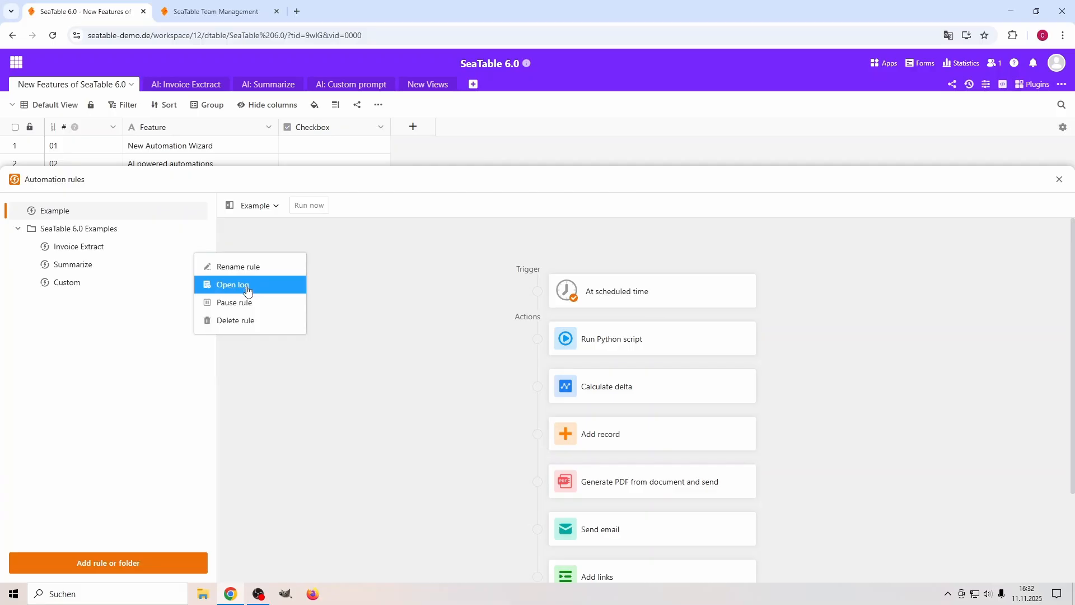
{"action": "left_click", "coordinate": [135, 319]}
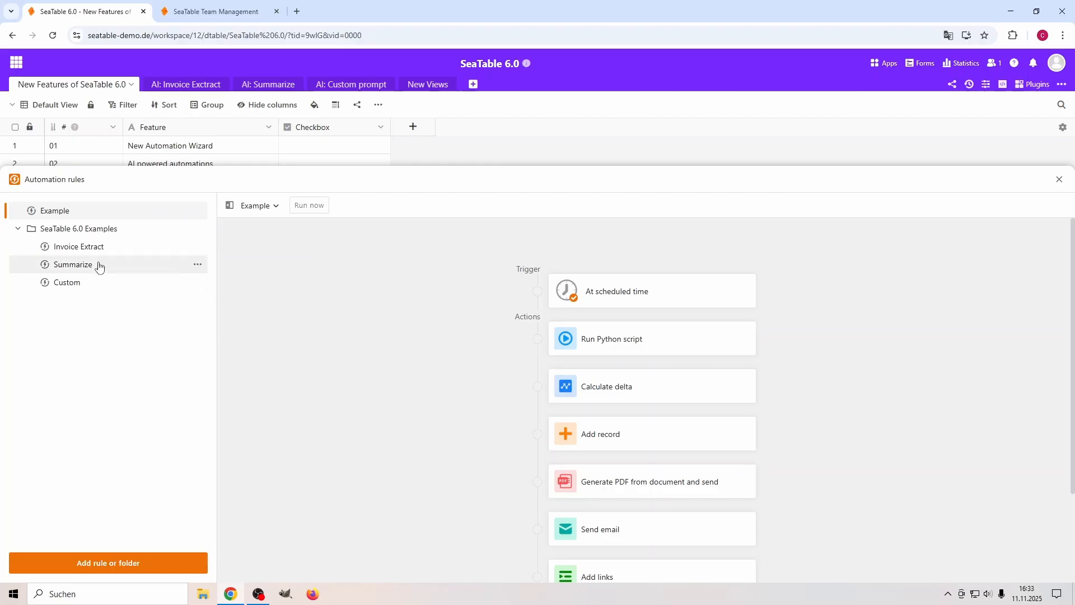
Compare the Invoice Extract and Example rules, and review Invoice Extract's trigger settings down to its conditions.
{"action": "left_click", "coordinate": [73, 248]}
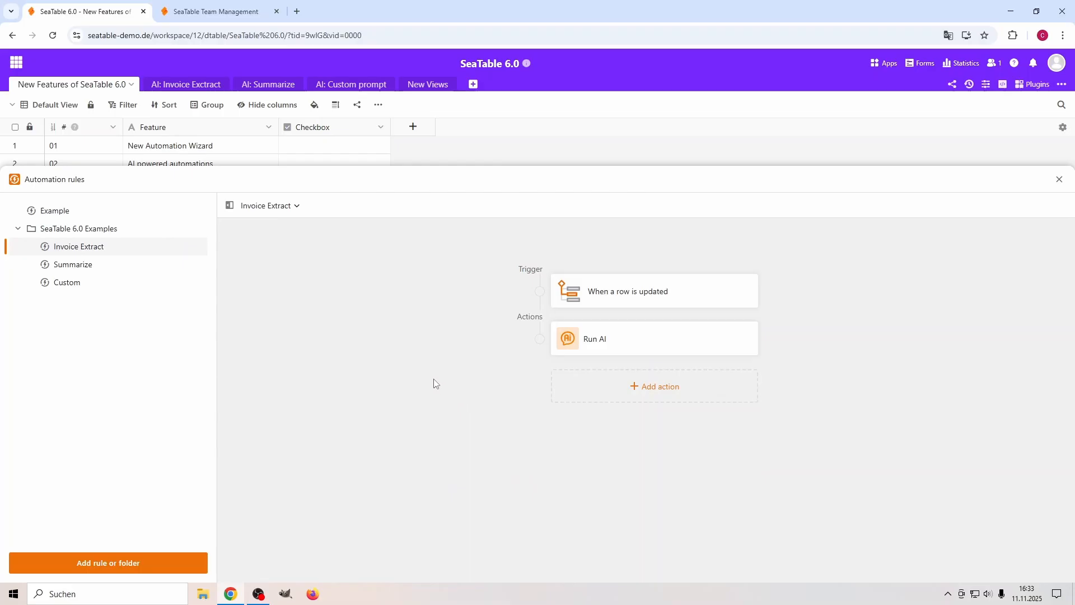
{"action": "left_click", "coordinate": [68, 213]}
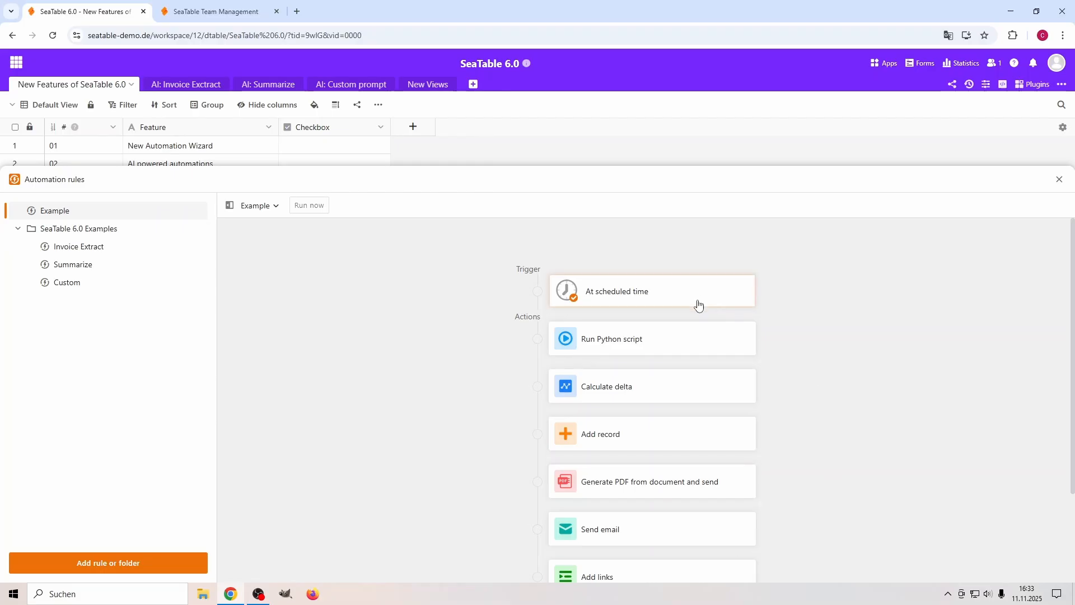
{"action": "left_click", "coordinate": [90, 250]}
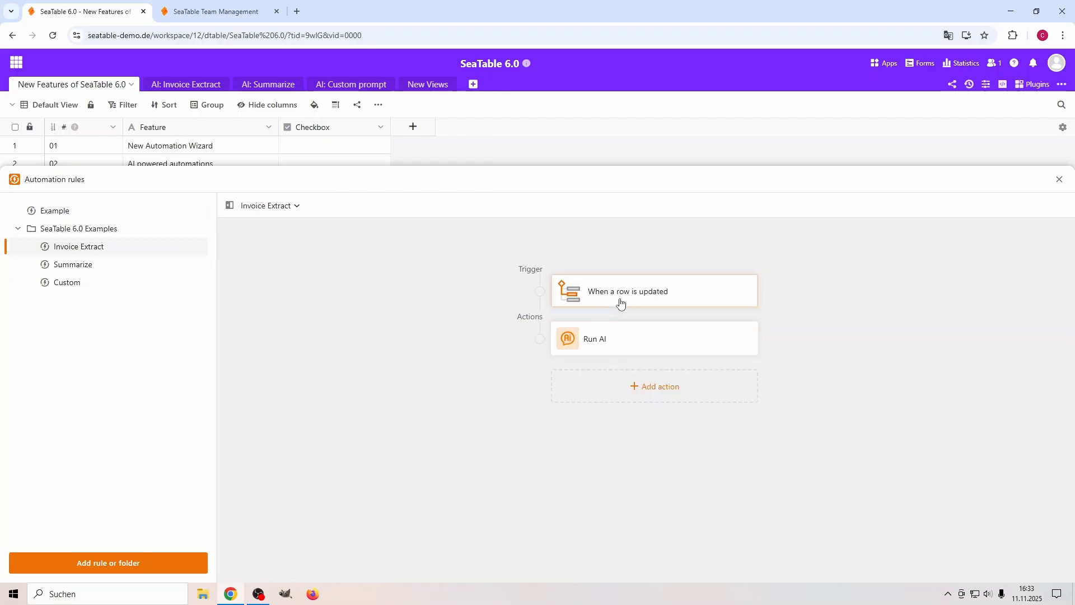
{"action": "left_click", "coordinate": [644, 291]}
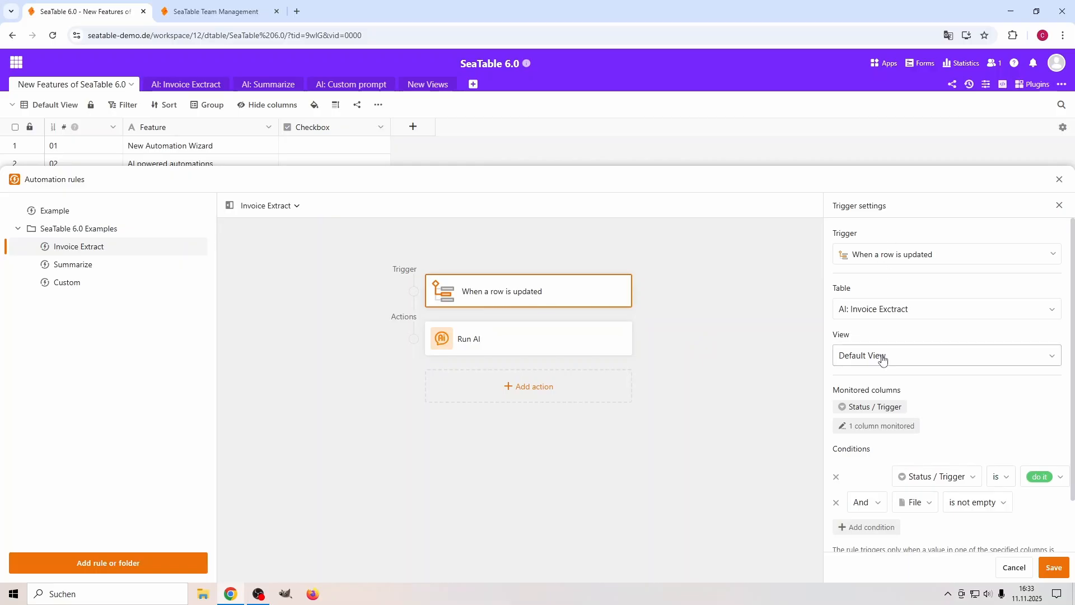
{"action": "scroll", "coordinate": [898, 420], "scroll_direction": "down", "scroll_amount": 2}
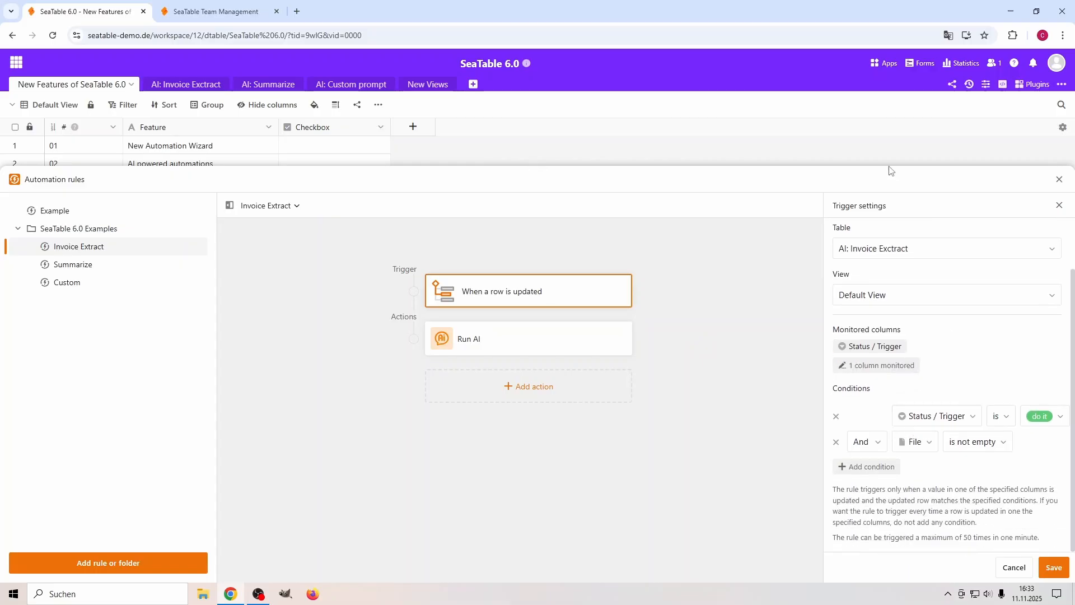
Review the Run AI action's extraction settings and output columns in the Invoice Extract rule, and close the automation rules.
{"action": "left_click", "coordinate": [492, 346]}
{"action": "scroll", "coordinate": [916, 417], "scroll_direction": "down", "scroll_amount": 2}
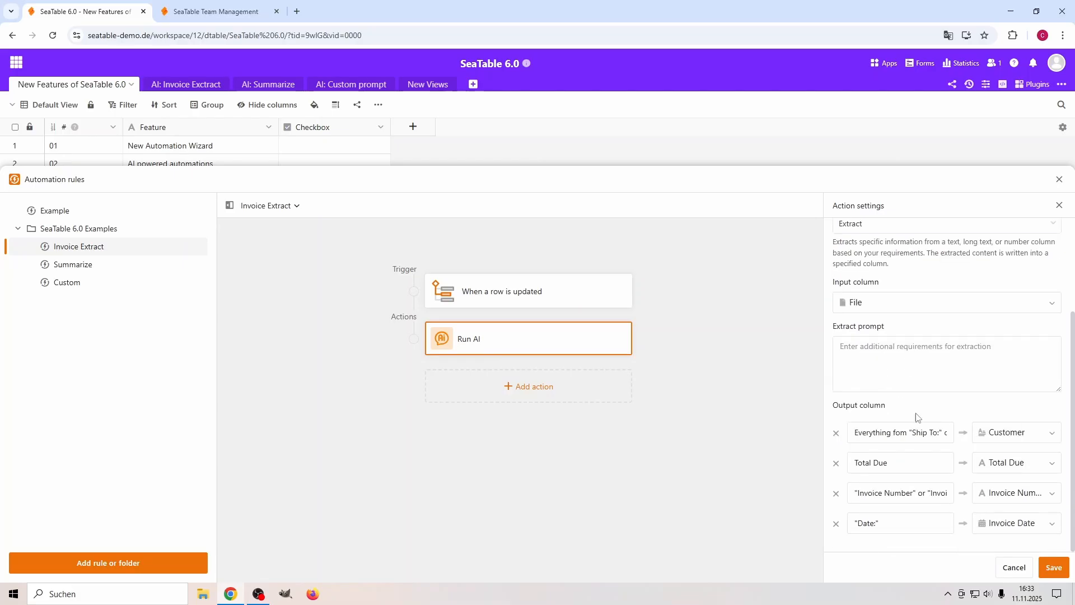
{"action": "mouse_move", "coordinate": [469, 342]}
{"action": "left_click", "coordinate": [1058, 181]}
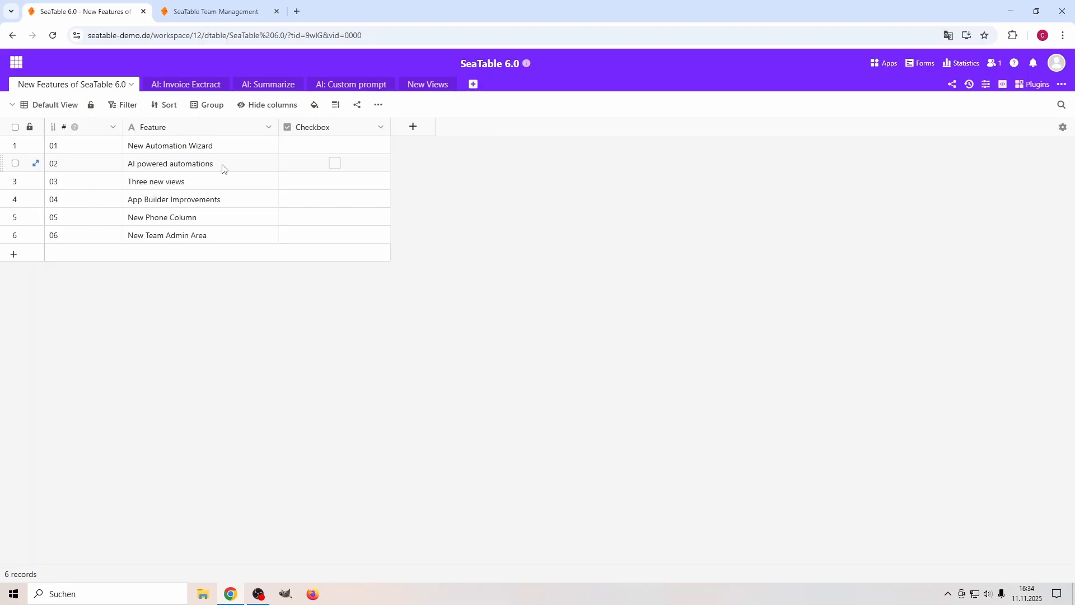
Reopen the automation rules and add a Run AI action at the end of the Example rule.
{"action": "left_click", "coordinate": [985, 84]}
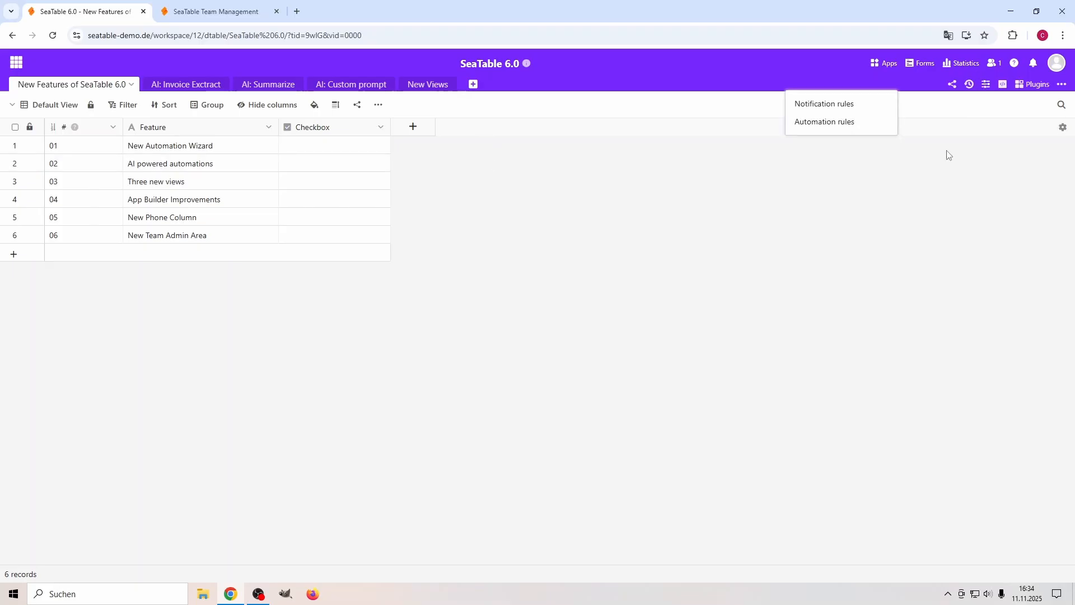
{"action": "left_click", "coordinate": [832, 122]}
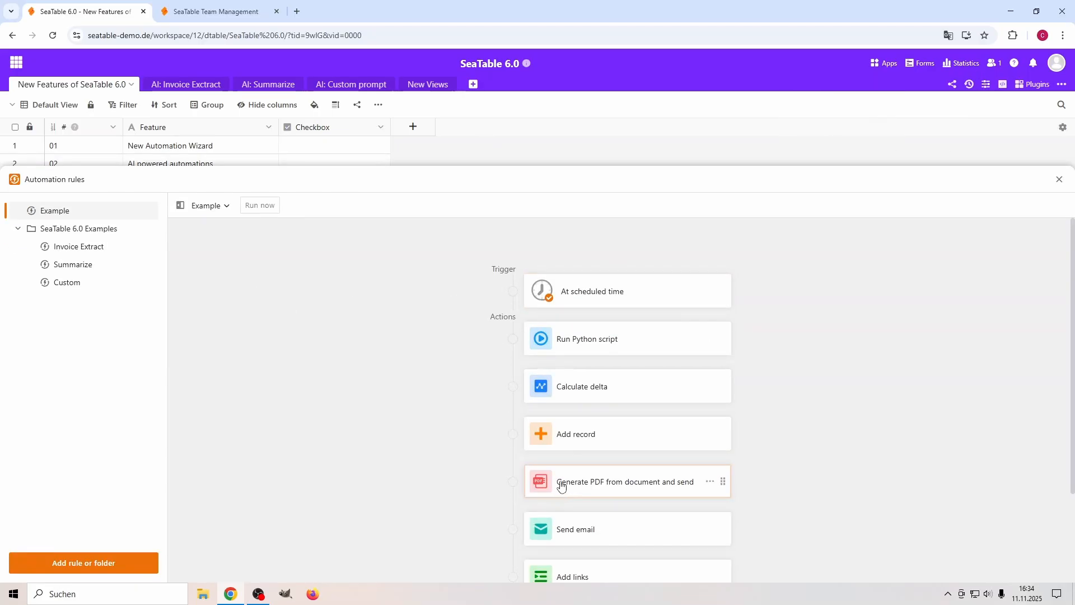
{"action": "scroll", "coordinate": [446, 434], "scroll_direction": "down", "scroll_amount": 3}
{"action": "left_click", "coordinate": [620, 498]}
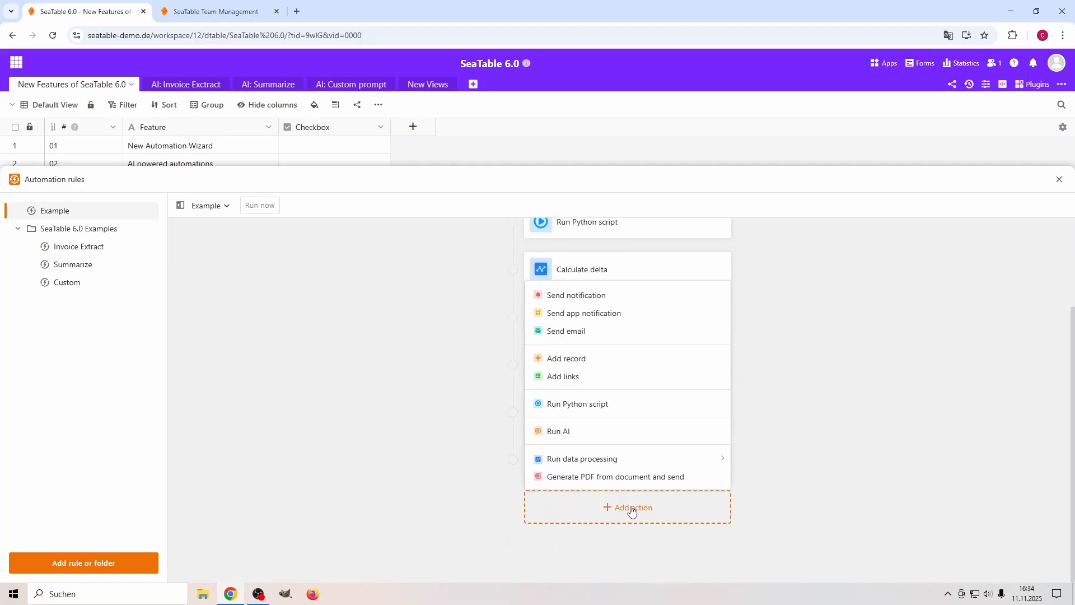
{"action": "left_click", "coordinate": [577, 434]}
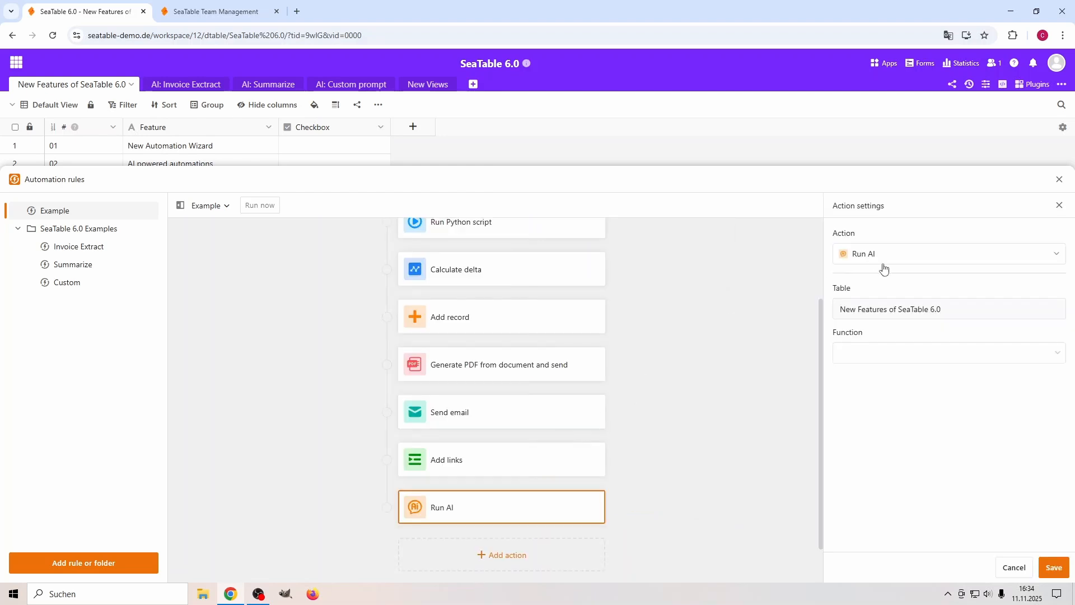
Set the new Run AI action's function to Summarize and review its input columns, summary prompt and output column.
{"action": "left_click", "coordinate": [876, 354]}
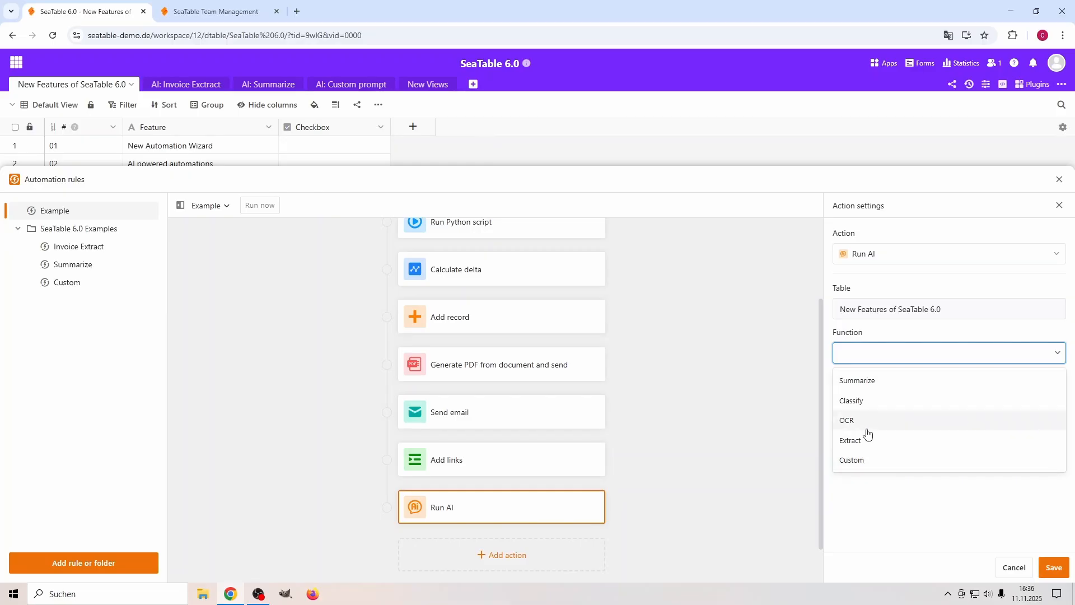
{"action": "left_click", "coordinate": [875, 381]}
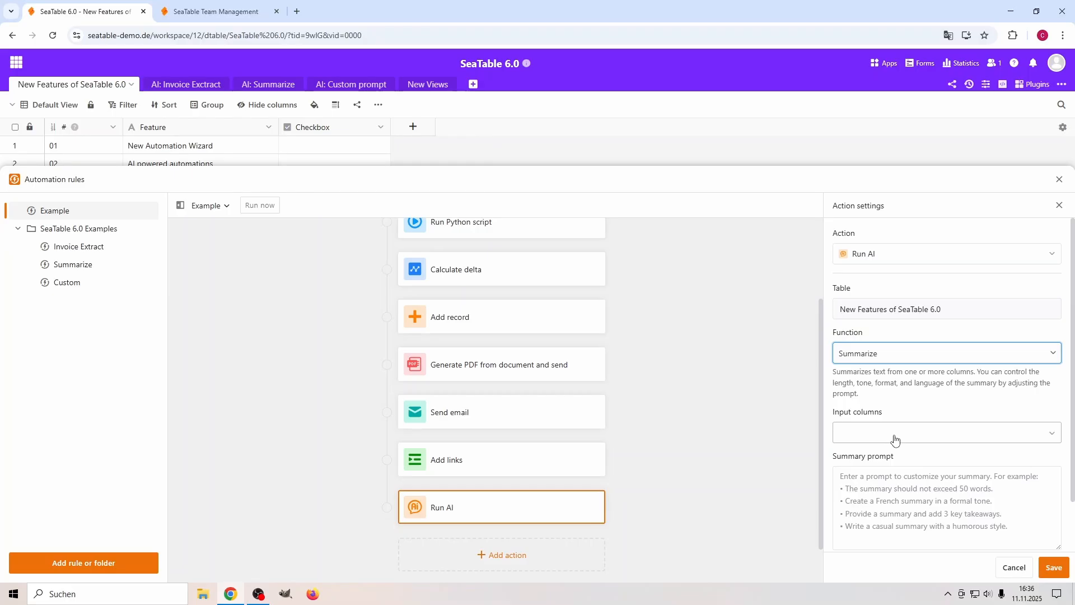
{"action": "left_click", "coordinate": [869, 357]}
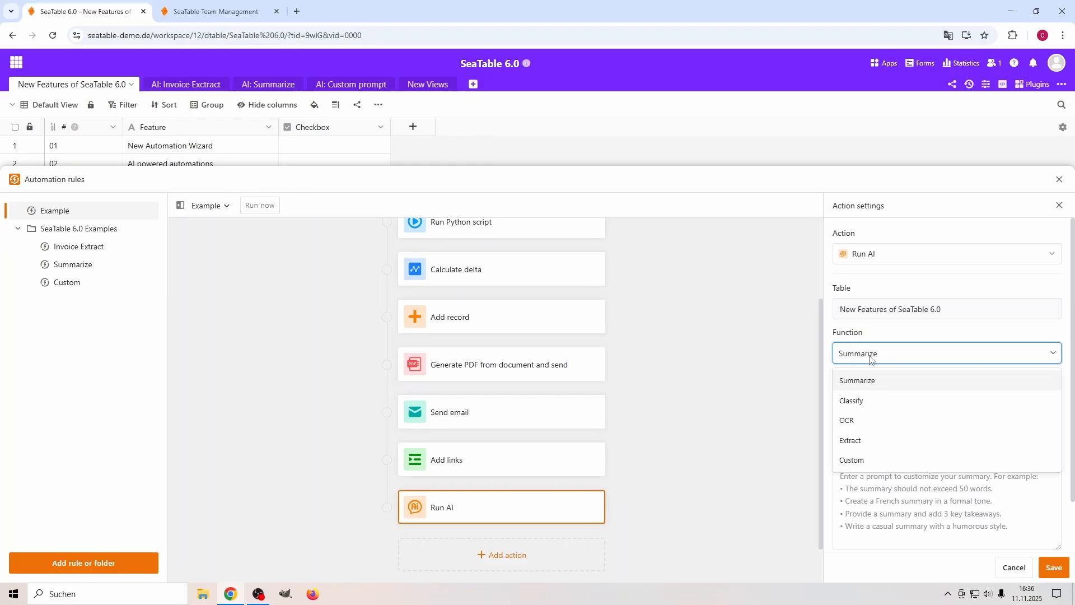
{"action": "left_click", "coordinate": [891, 386]}
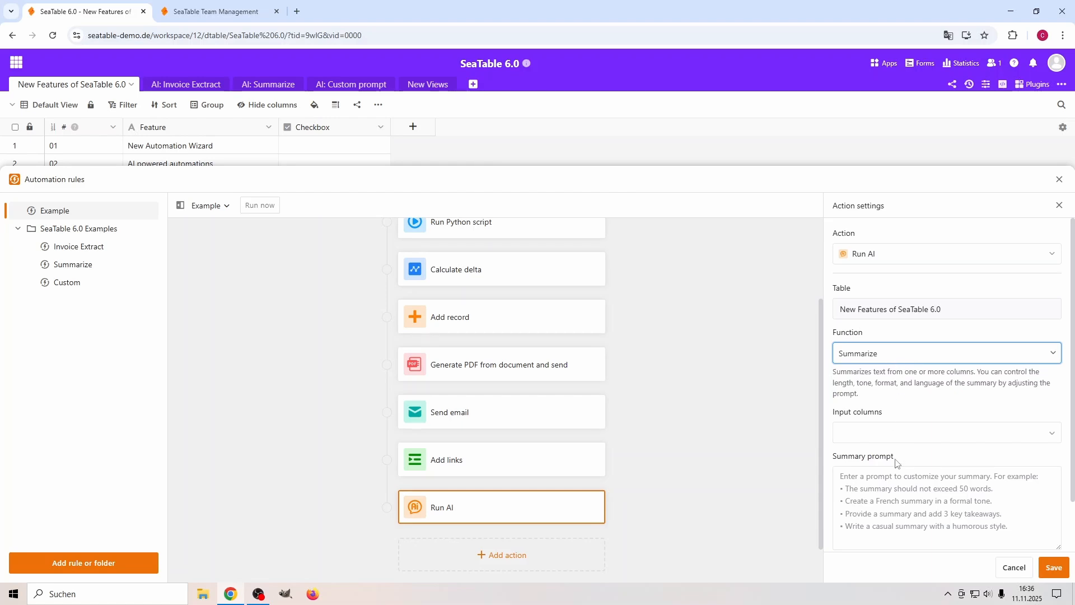
{"action": "scroll", "coordinate": [902, 458], "scroll_direction": "down", "scroll_amount": 1}
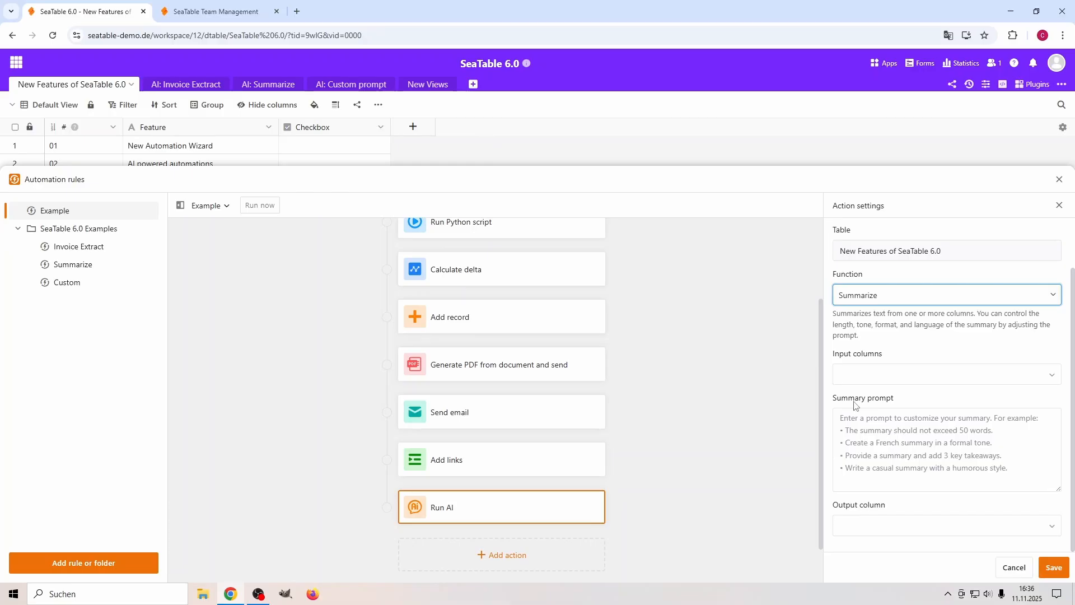
{"action": "left_click_drag", "start_coordinate": [848, 400], "coordinate": [888, 406]}
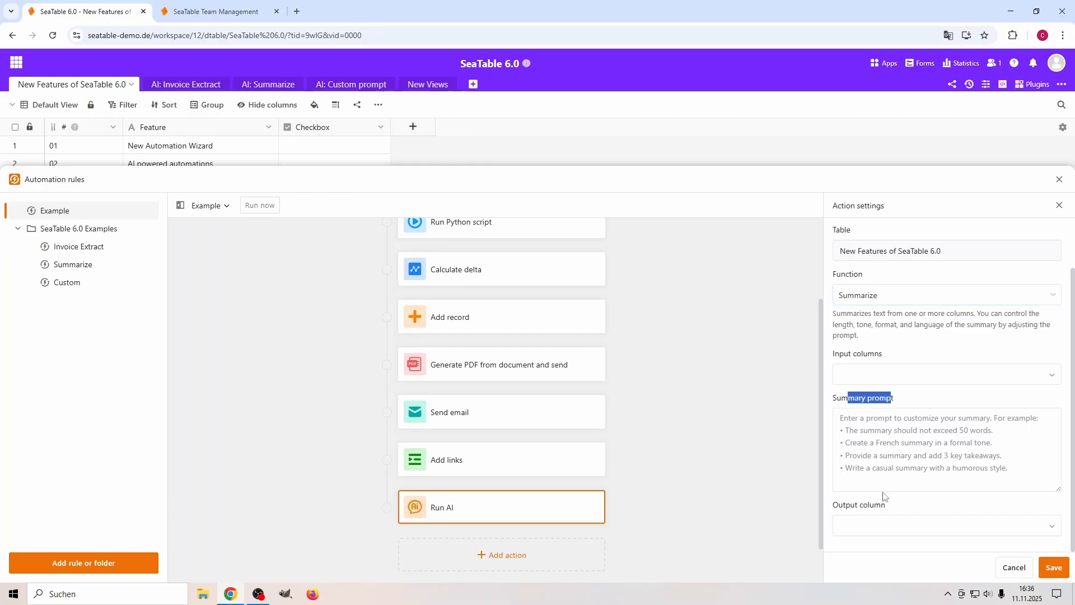
Check the output column choices, switch the AI function to Custom, and close the automation rules without saving.
{"action": "left_click", "coordinate": [871, 526]}
{"action": "left_click", "coordinate": [870, 555]}
{"action": "left_click", "coordinate": [863, 298]}
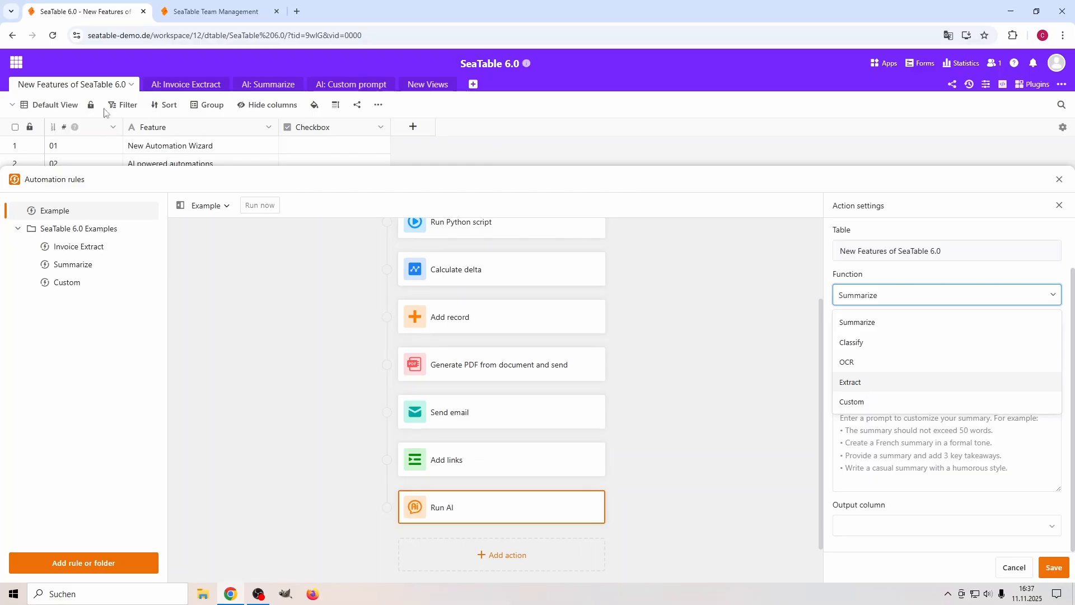
{"action": "left_click", "coordinate": [867, 403]}
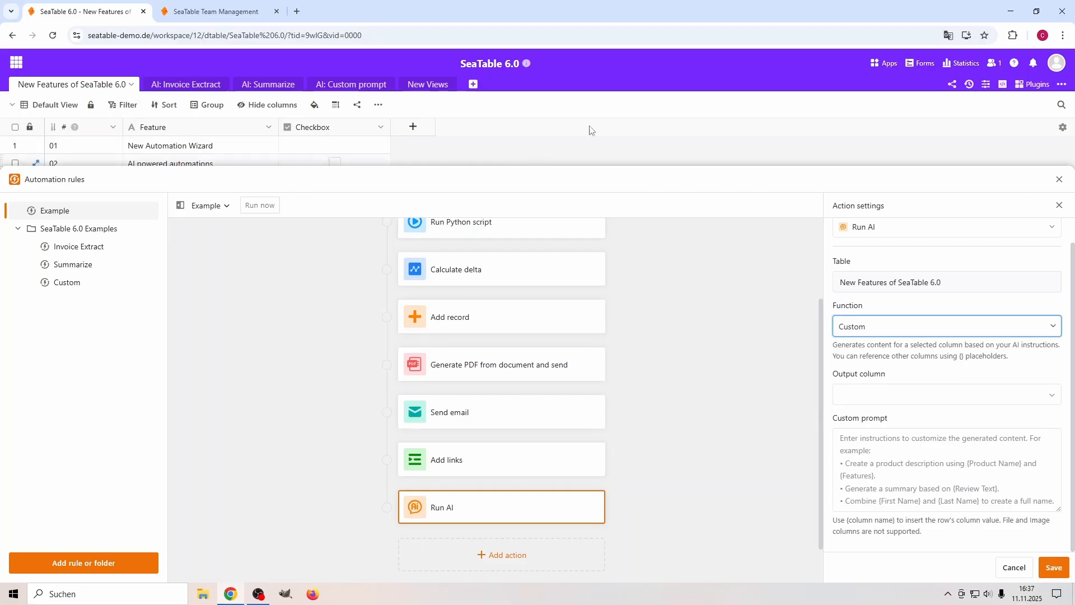
{"action": "left_click", "coordinate": [1059, 180]}
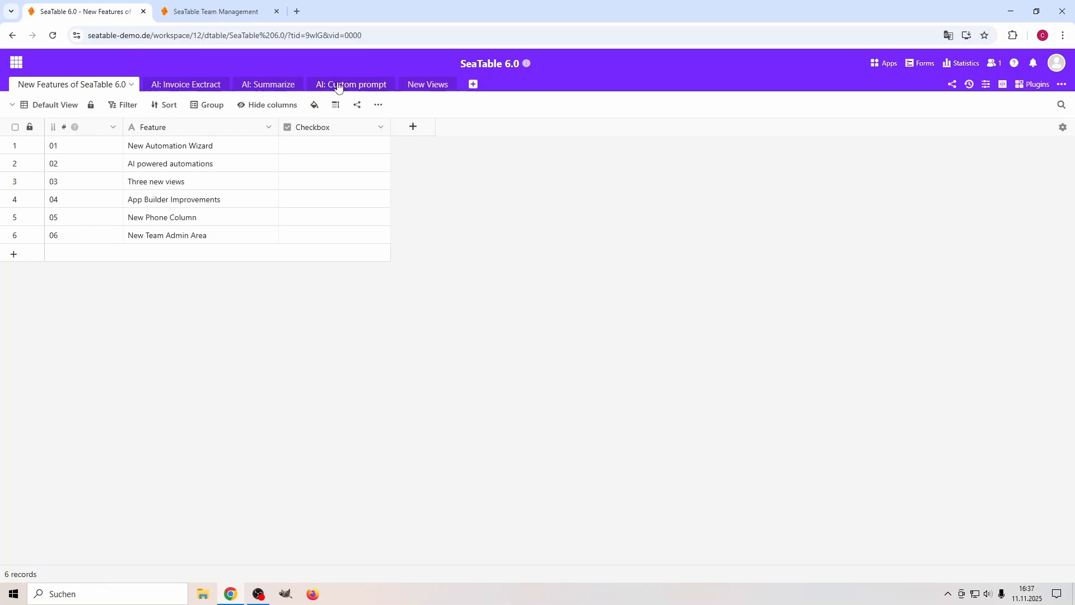
Open the AI: Invoice Exctract table and view record 001's attached invoice-0-4.pdf, dismissing the translation prompt.
{"action": "left_click", "coordinate": [196, 85]}
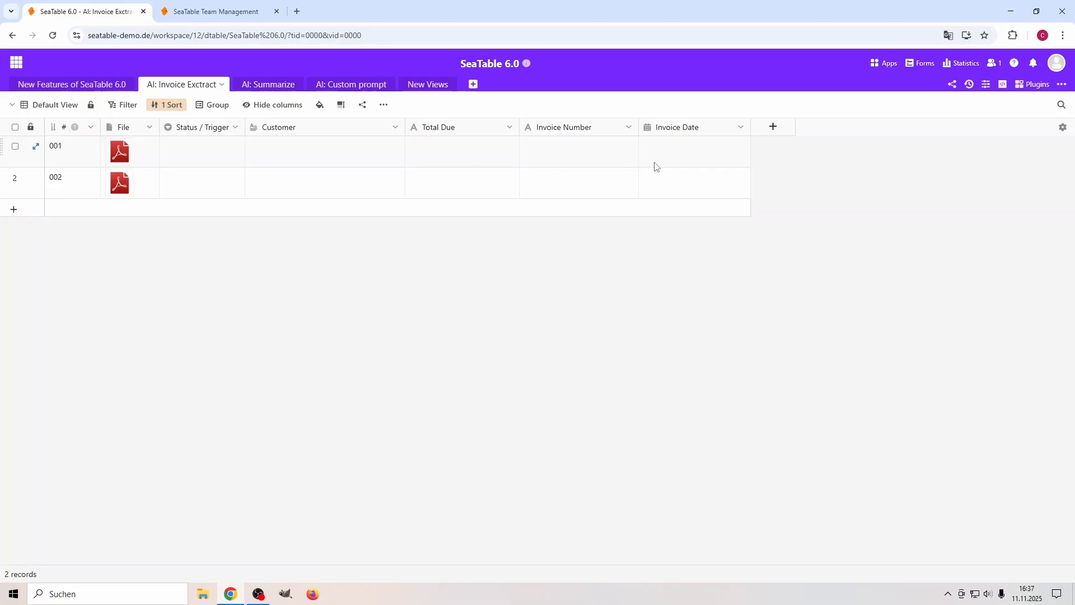
{"action": "double_click", "coordinate": [131, 158]}
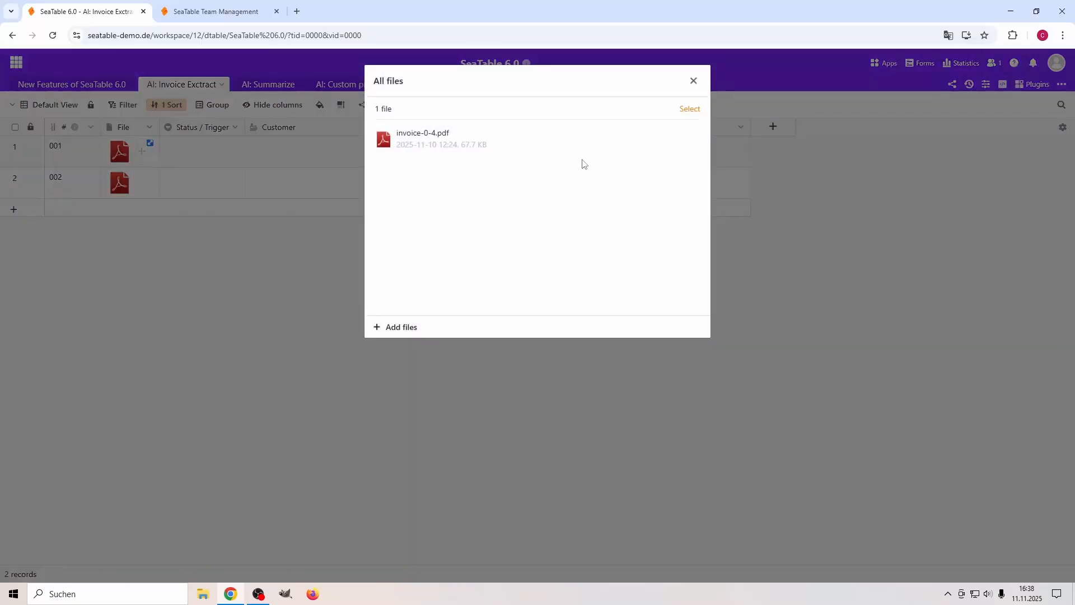
{"action": "left_click", "coordinate": [441, 135]}
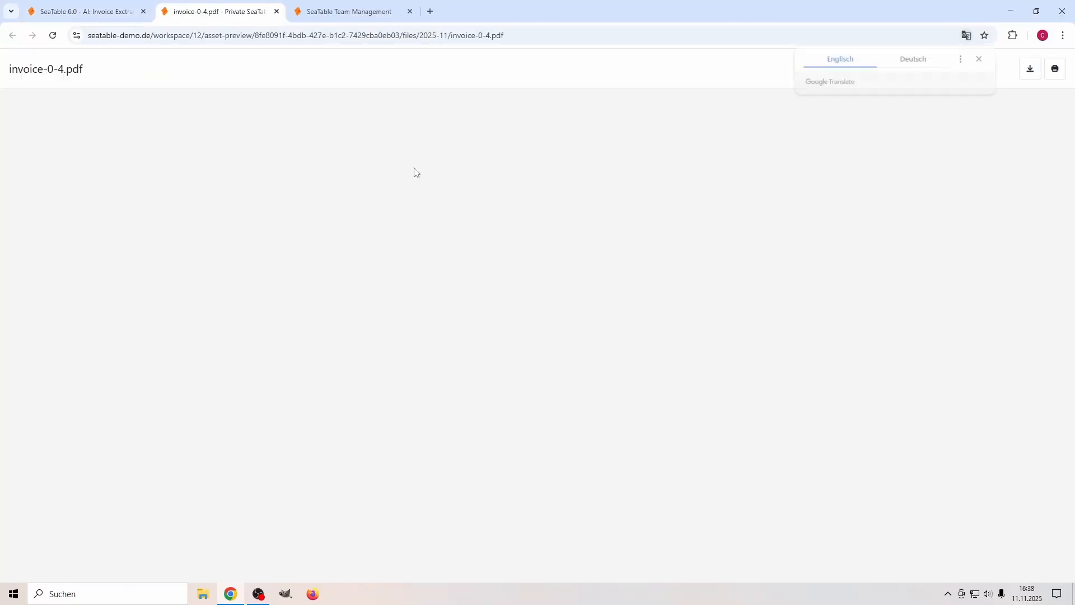
{"action": "left_click", "coordinate": [978, 59]}
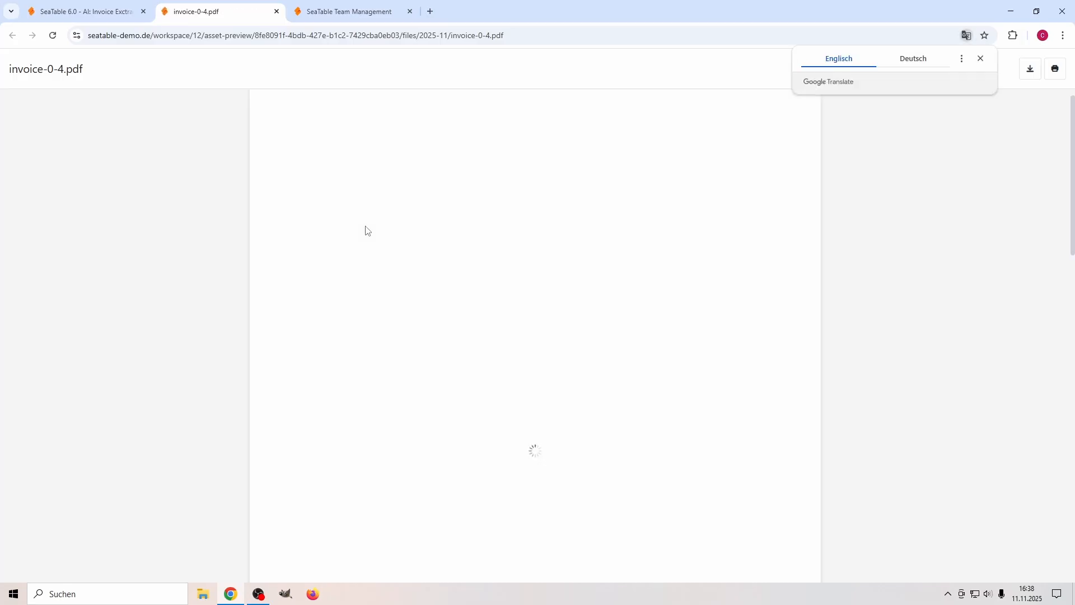
{"action": "left_click", "coordinate": [979, 58]}
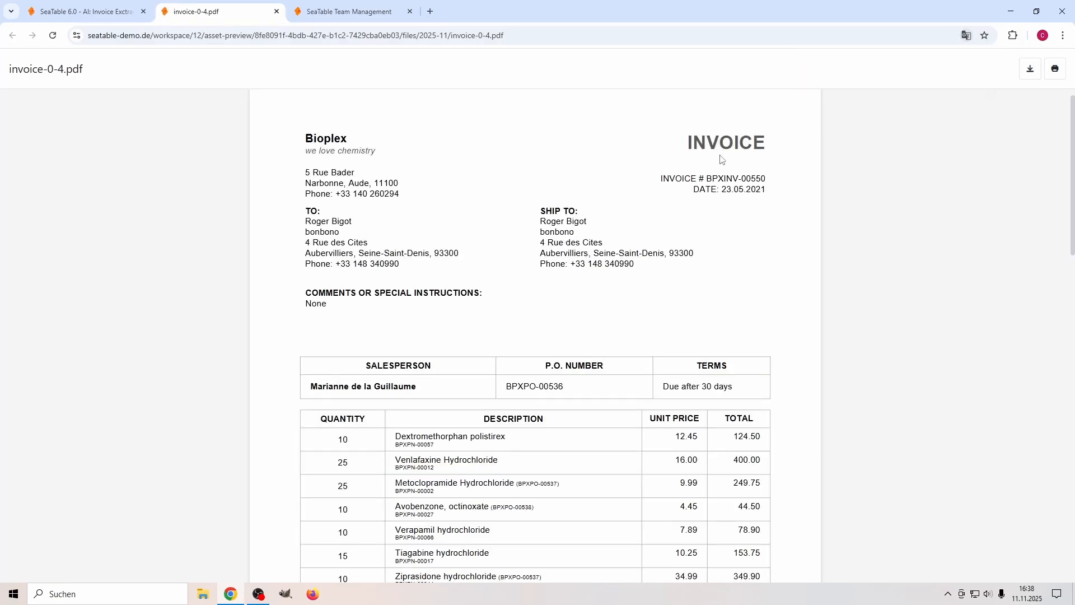
Examine the invoice's title, invoice number, ship-to details and closing totals.
{"action": "double_click", "coordinate": [698, 143]}
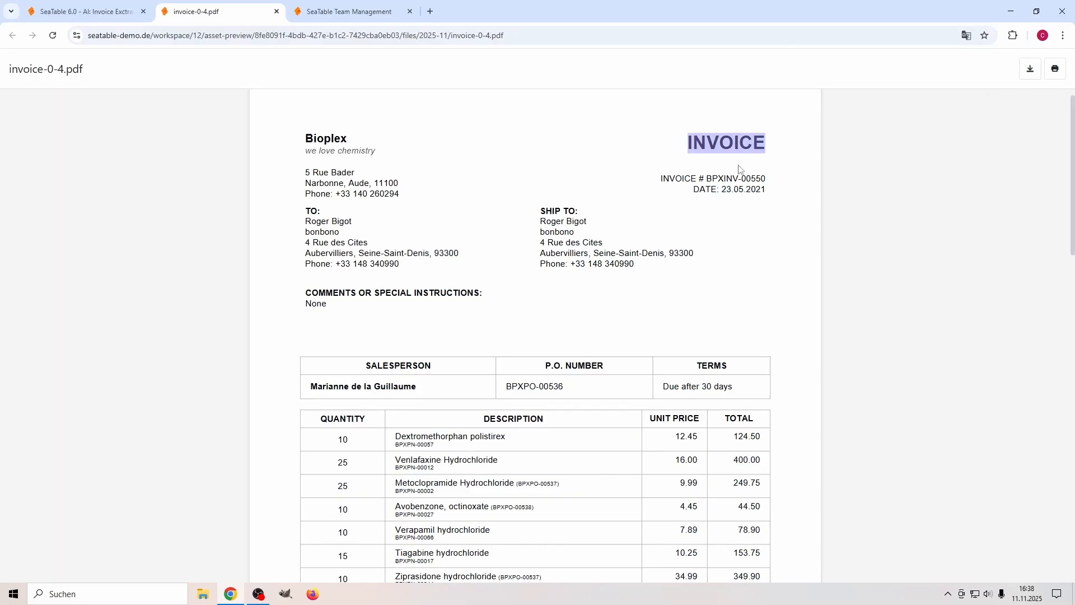
{"action": "left_click_drag", "start_coordinate": [706, 178], "coordinate": [766, 179]}
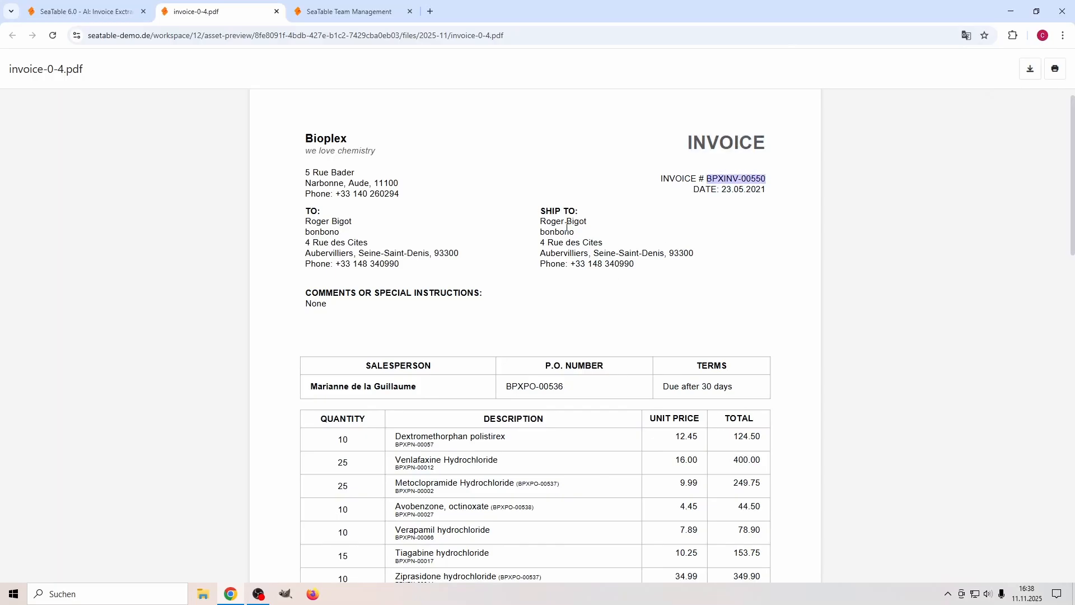
{"action": "left_click_drag", "start_coordinate": [543, 224], "coordinate": [619, 269]}
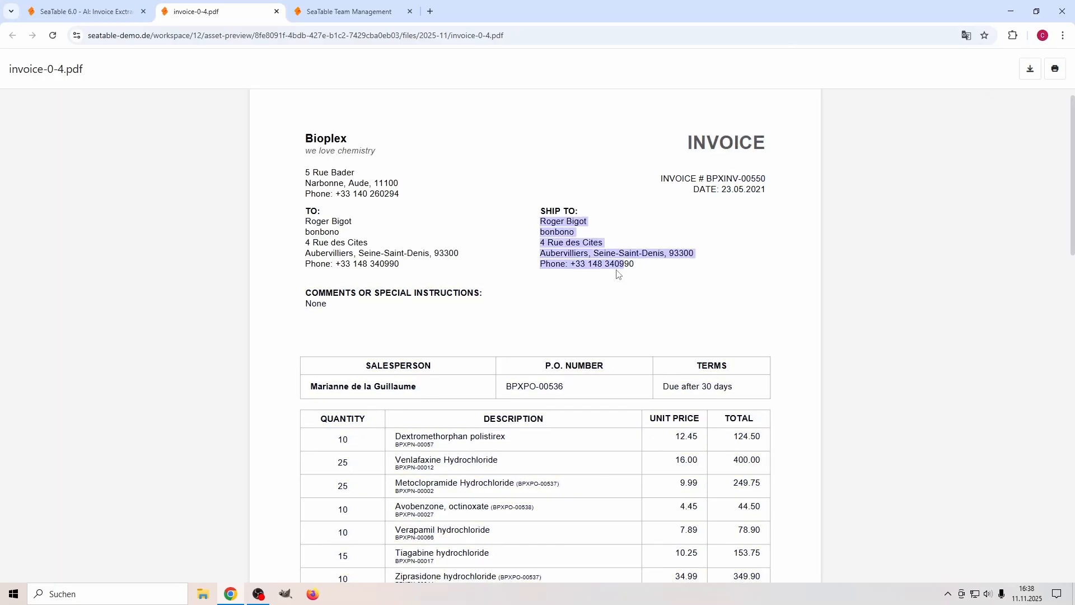
{"action": "scroll", "coordinate": [638, 290], "scroll_direction": "down", "scroll_amount": 15}
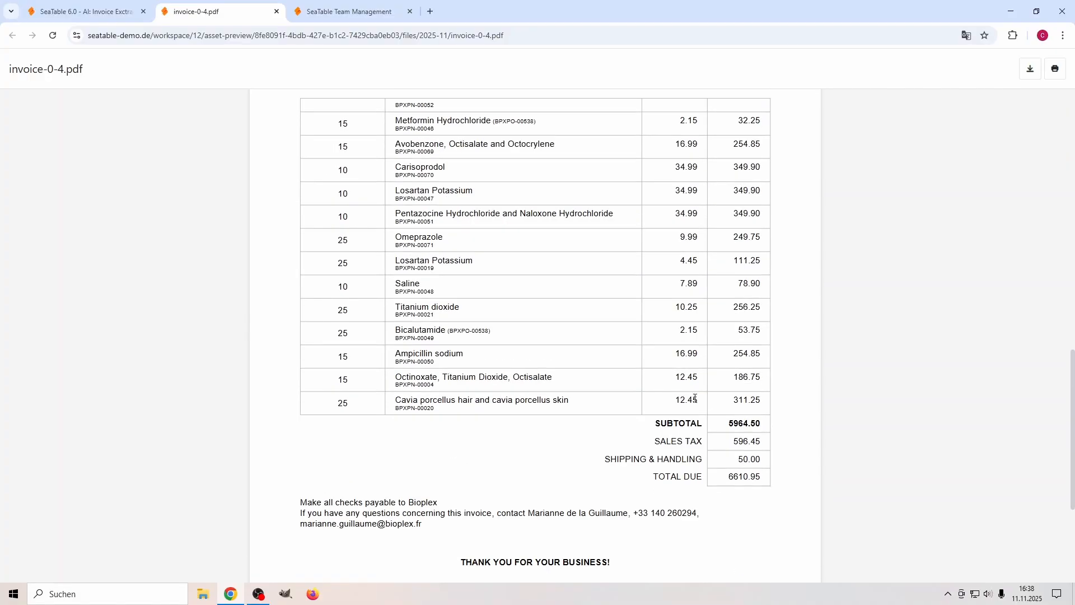
Highlight the invoice's total due amount, return to the AI: Invoice Exctract table and close the attached files list.
{"action": "mouse_move", "coordinate": [720, 257]}
{"action": "left_mouse_down"}
{"action": "mouse_move", "coordinate": [756, 252]}
{"action": "mouse_move", "coordinate": [735, 255]}
{"action": "left_mouse_up"}
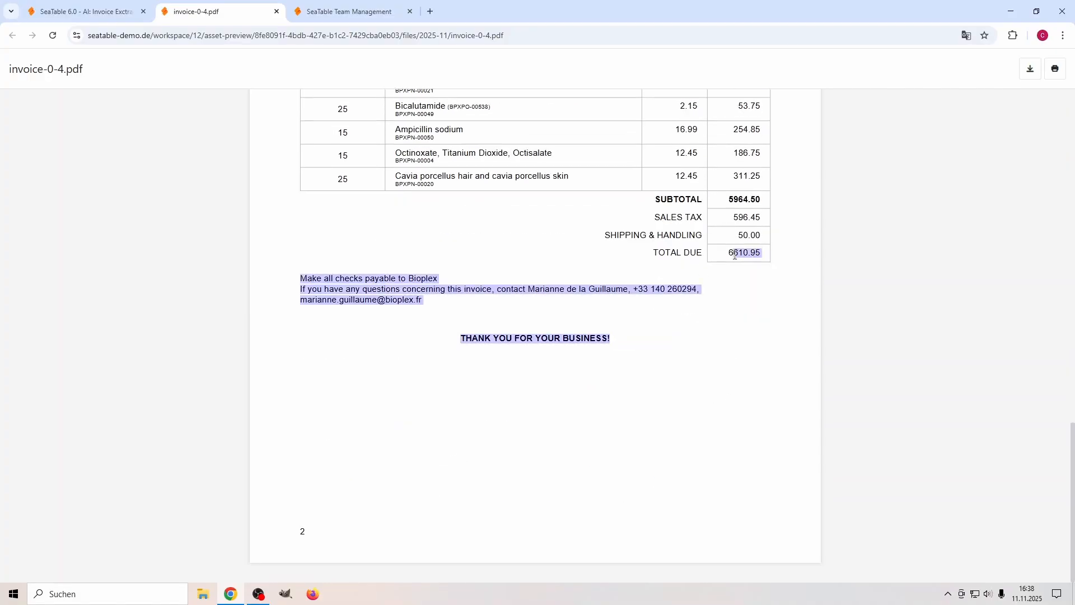
{"action": "left_click", "coordinate": [112, 15]}
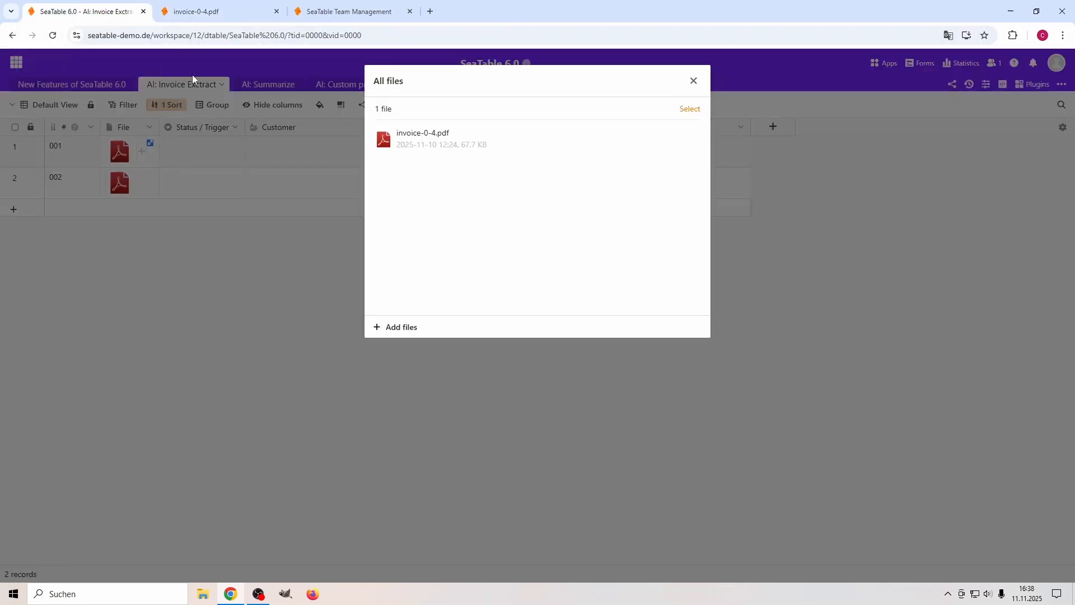
{"action": "left_click", "coordinate": [328, 286]}
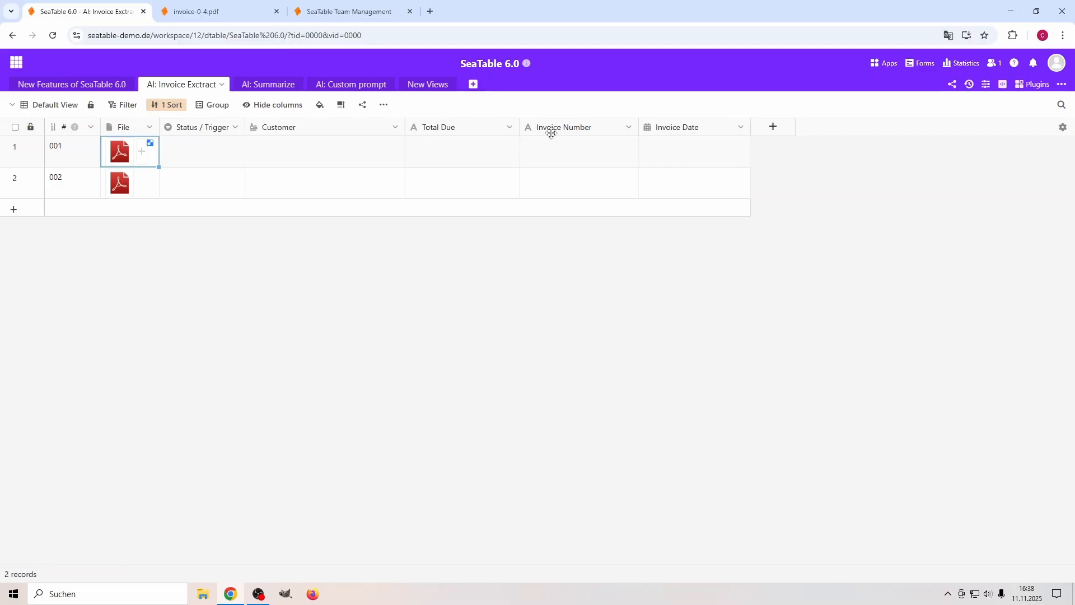
Review the Invoice Extract automation rule's Run AI output mappings and its row-update trigger conditions, and close the automation rules.
{"action": "left_click", "coordinate": [985, 84]}
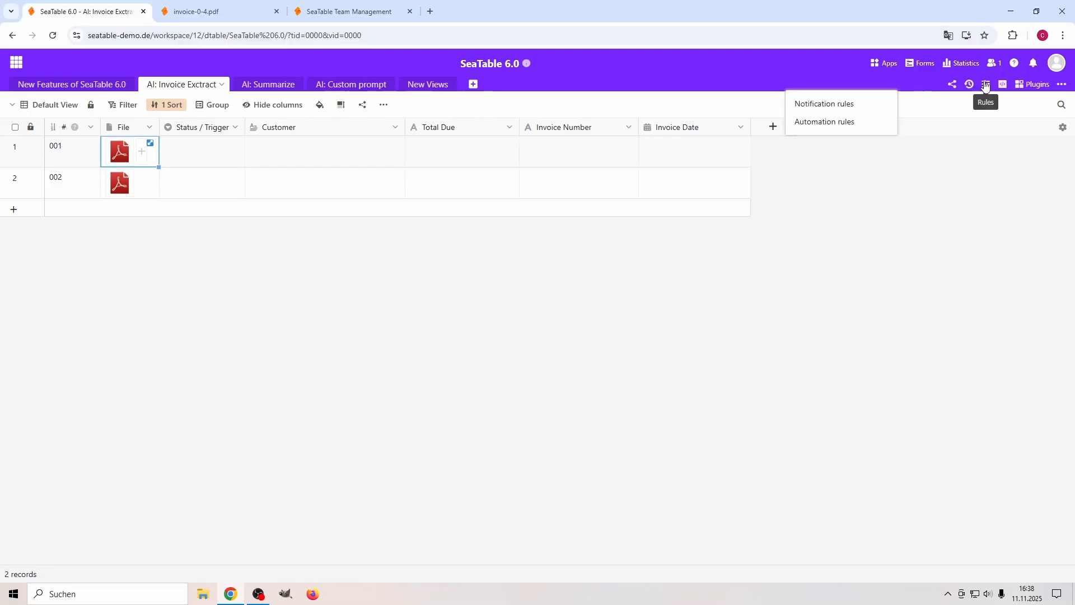
{"action": "left_click", "coordinate": [832, 122]}
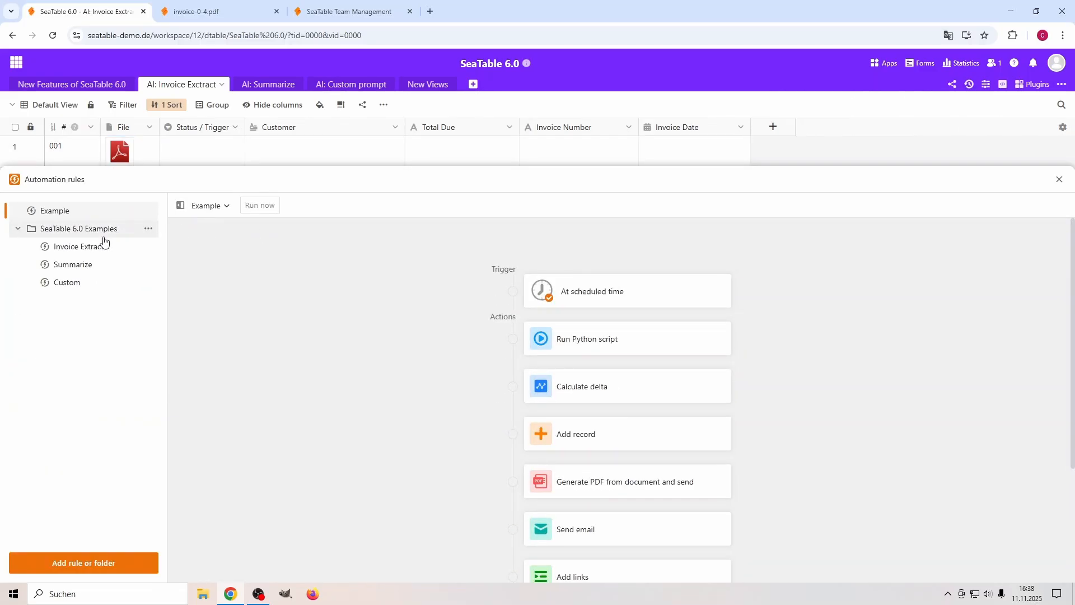
{"action": "left_click", "coordinate": [118, 247]}
{"action": "left_click", "coordinate": [597, 343]}
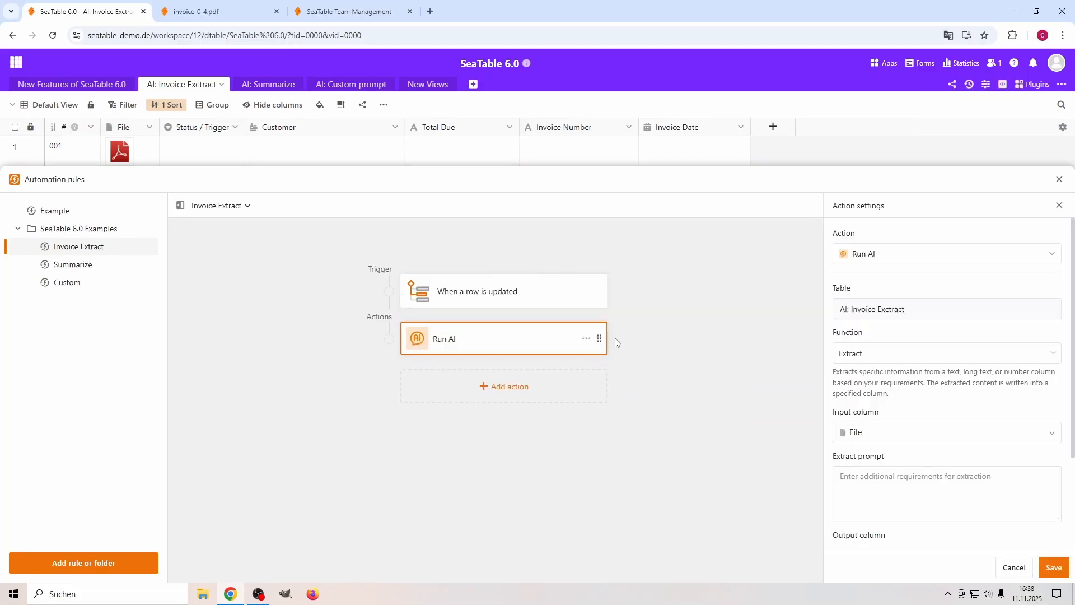
{"action": "scroll", "coordinate": [908, 373], "scroll_direction": "down", "scroll_amount": 1}
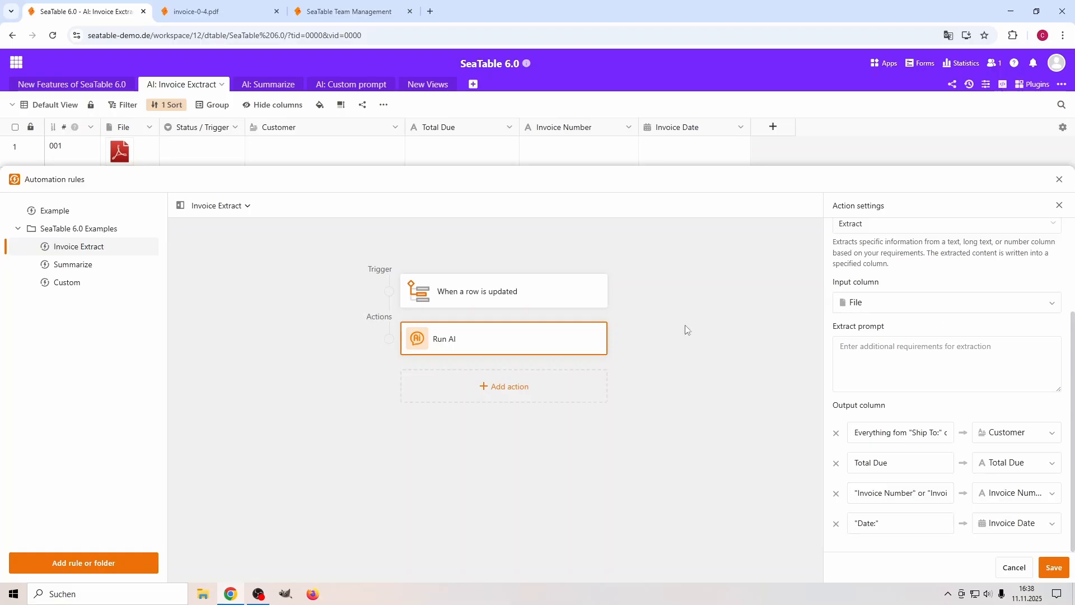
{"action": "left_click", "coordinate": [517, 292]}
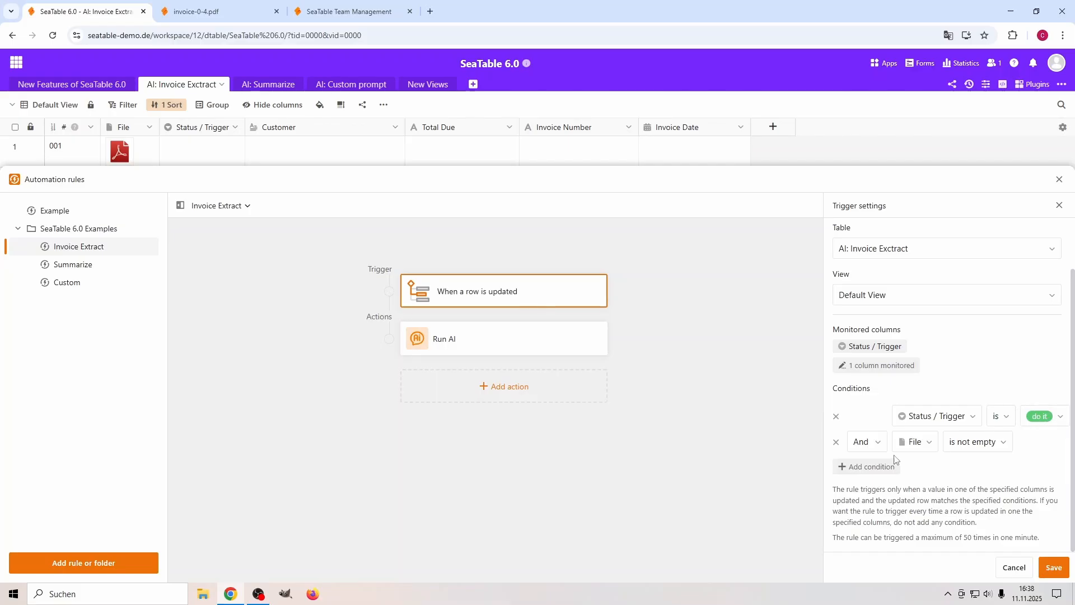
{"action": "left_click", "coordinate": [1060, 183]}
Set record 001's Status / Trigger to "do it" to run the invoice extraction.
{"action": "left_click", "coordinate": [184, 158]}
{"action": "left_click", "coordinate": [185, 158]}
{"action": "left_click", "coordinate": [192, 206]}
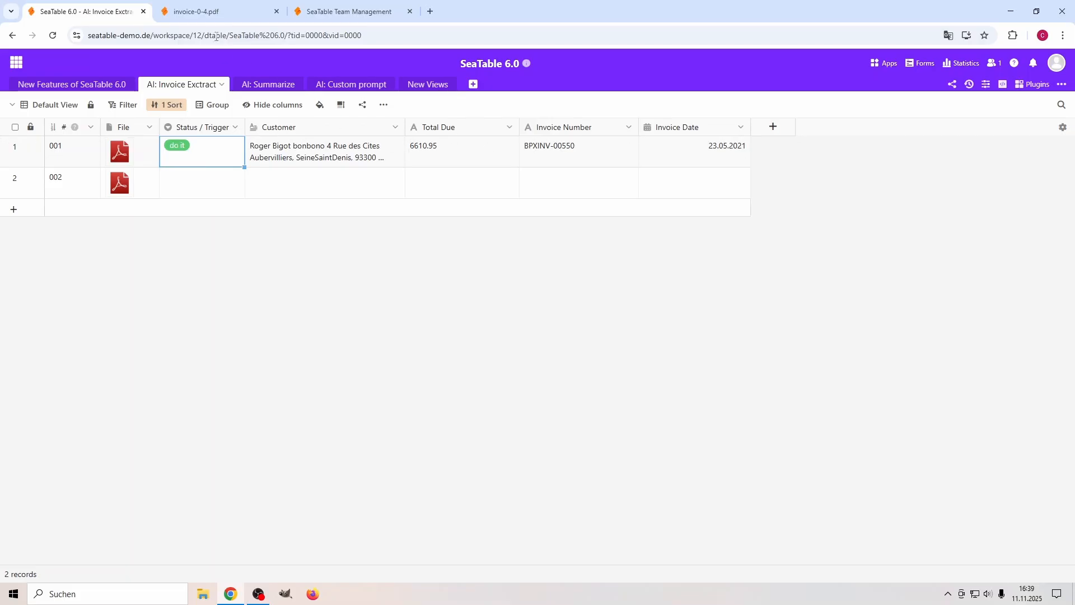
Read record 001's full extracted Customer text, close it and check the Total Due value.
{"action": "double_click", "coordinate": [288, 156]}
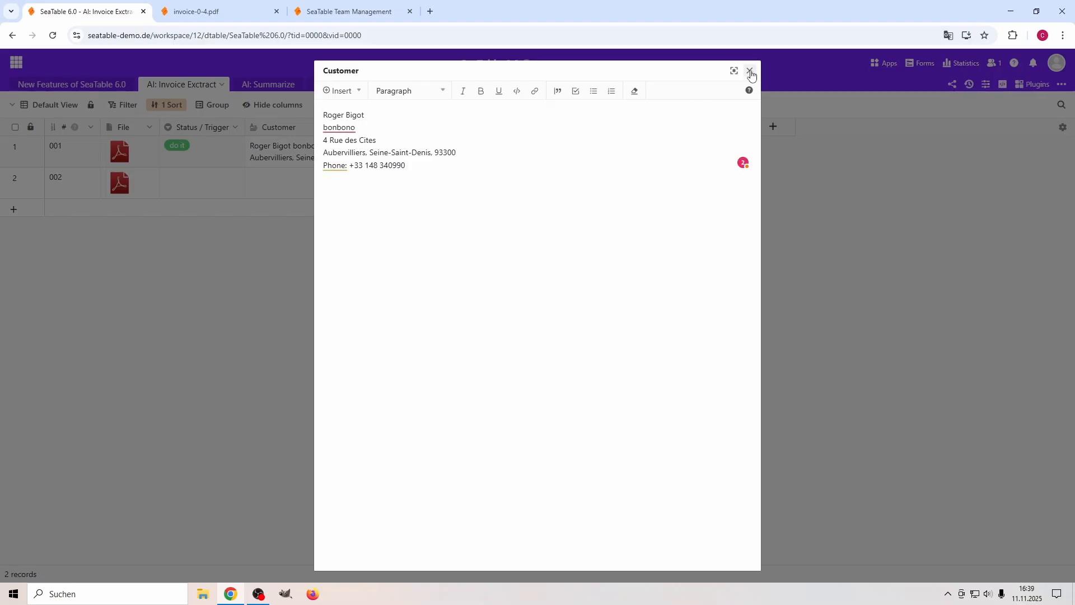
{"action": "left_click", "coordinate": [750, 71]}
{"action": "left_click", "coordinate": [425, 155]}
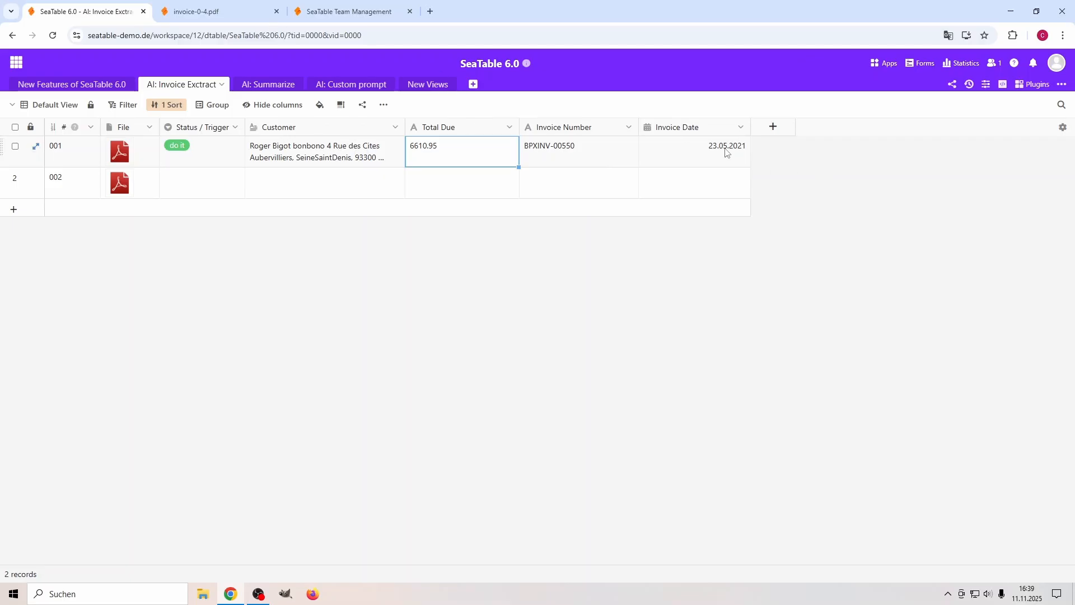
Compare record 001's extracted values with the total due and ship-to details in invoice-0-4.pdf, and return to the table.
{"action": "left_click", "coordinate": [208, 12]}
{"action": "left_click", "coordinate": [735, 264]}
{"action": "scroll", "coordinate": [736, 260], "scroll_direction": "up", "scroll_amount": 20}
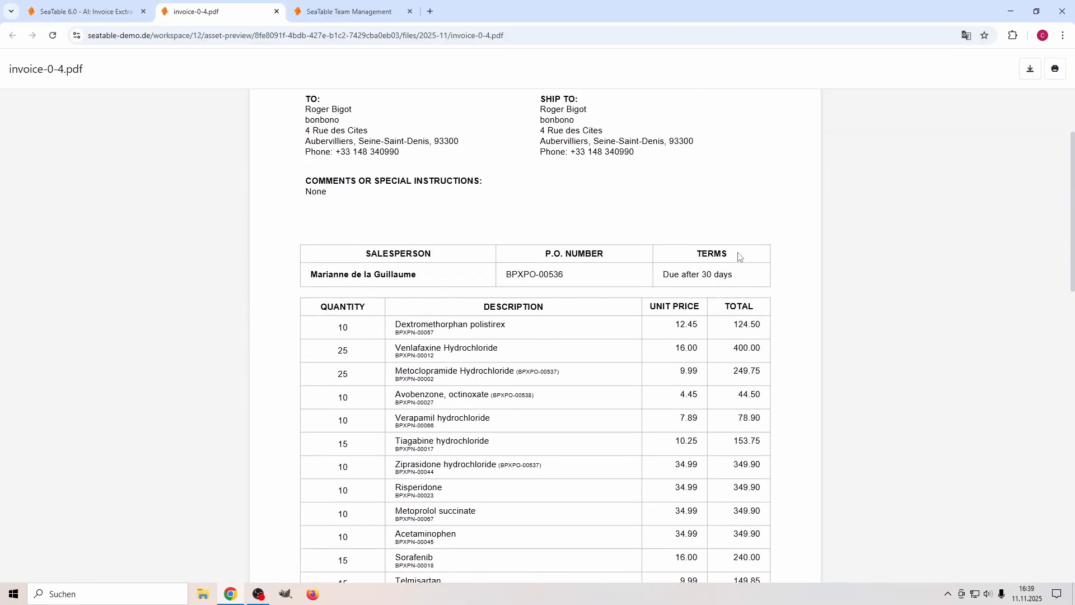
{"action": "scroll", "coordinate": [738, 256], "scroll_direction": "up", "scroll_amount": 3}
{"action": "left_click_drag", "start_coordinate": [541, 245], "coordinate": [587, 277]}
{"action": "left_click", "coordinate": [611, 254]}
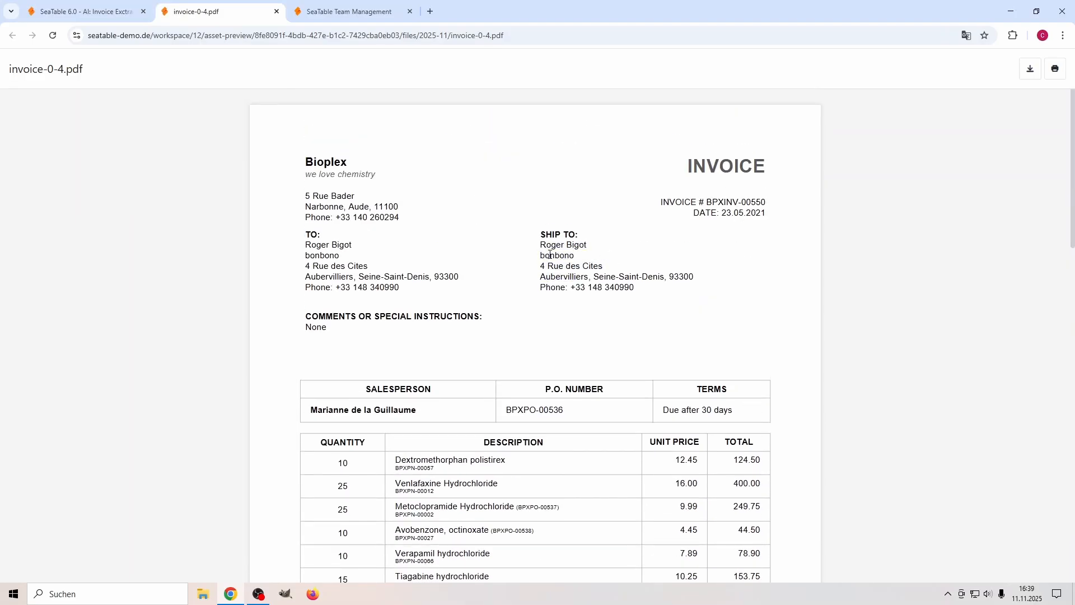
{"action": "left_click", "coordinate": [116, 12]}
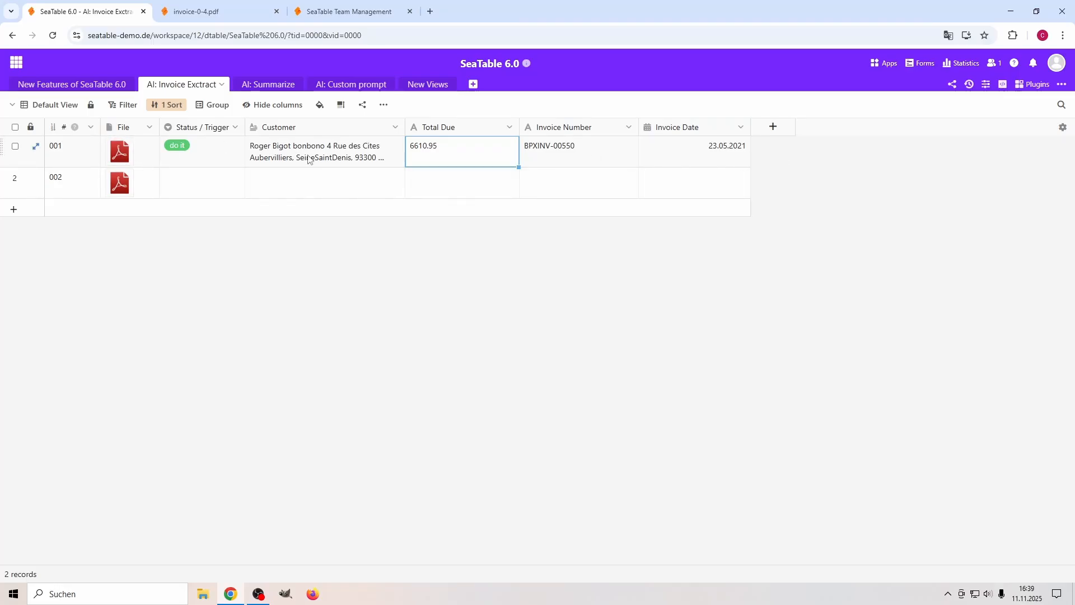
View record 002's attached invoice-3-0.pdf and dismiss the translation prompt.
{"action": "left_click", "coordinate": [137, 183]}
{"action": "left_click", "coordinate": [150, 174]}
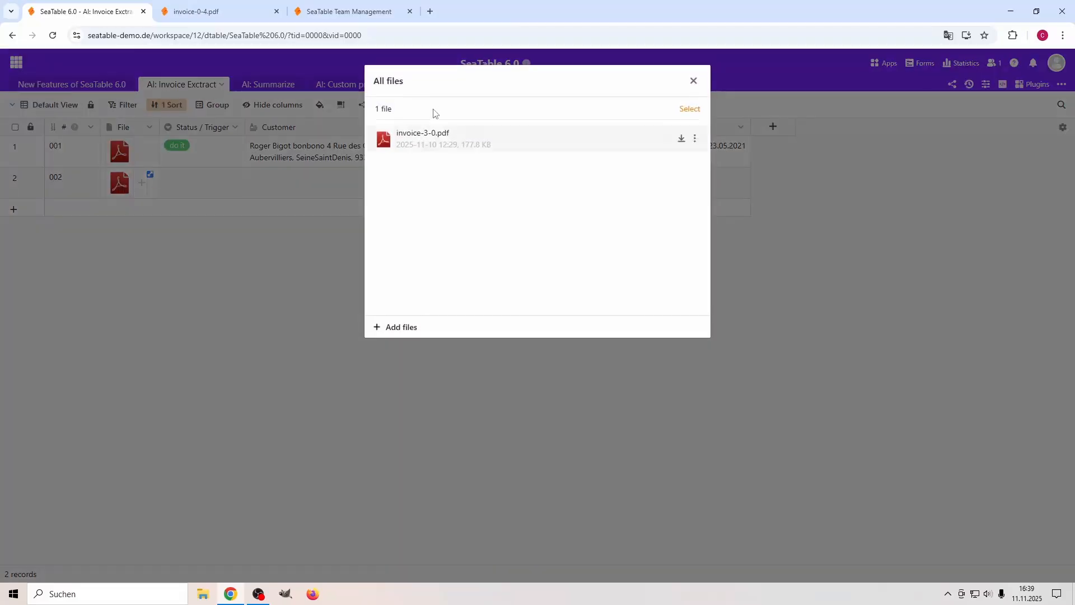
{"action": "left_click", "coordinate": [421, 146]}
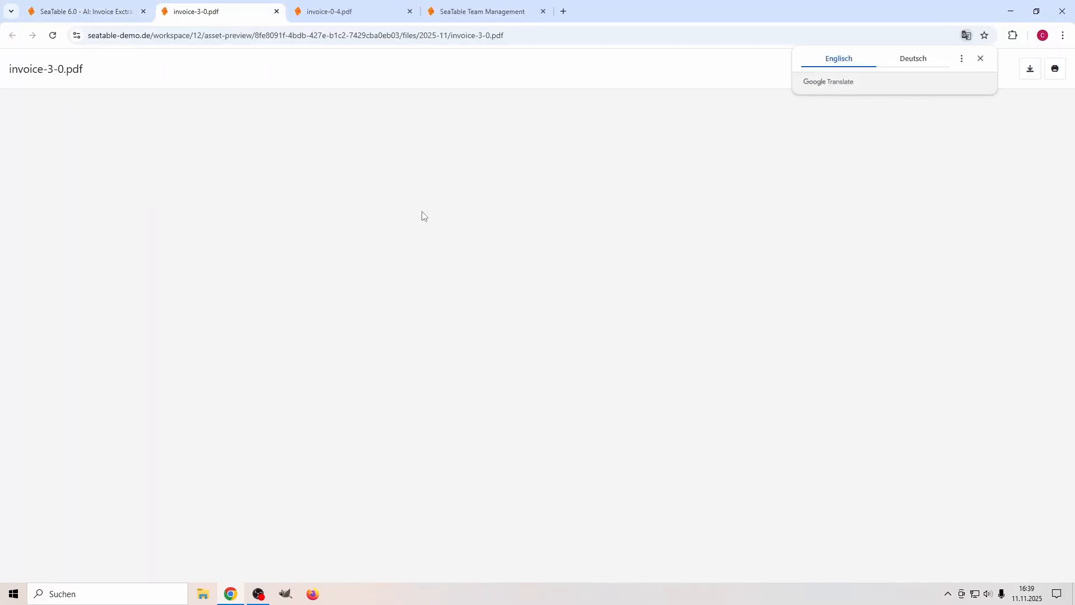
{"action": "left_click", "coordinate": [980, 59]}
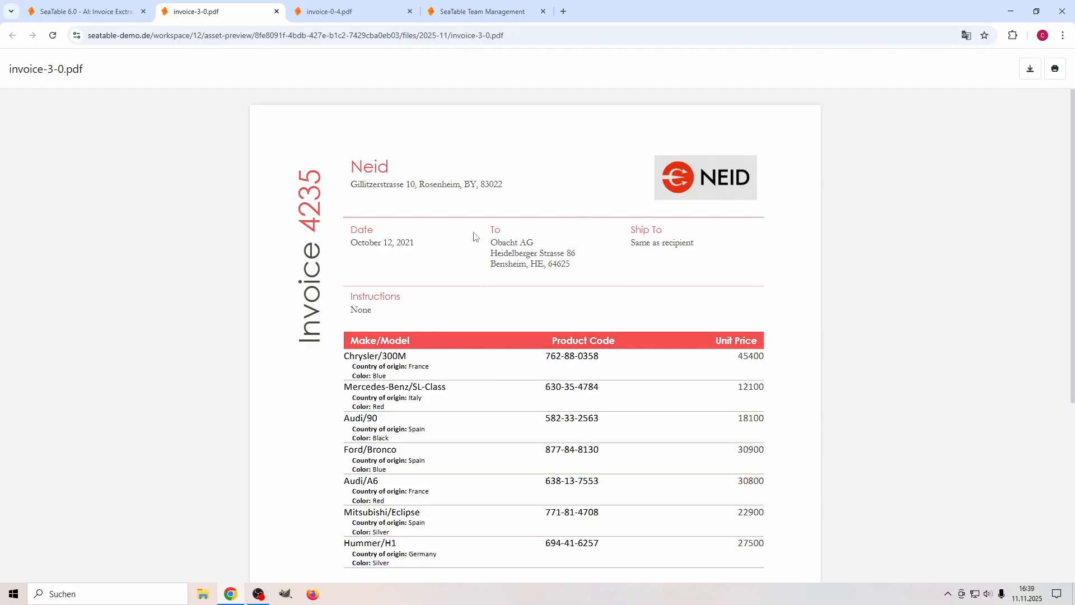
Examine the invoice number, the Ship To and recipient details, and the total due in invoice-3-0.pdf.
{"action": "left_click_drag", "start_coordinate": [309, 329], "coordinate": [310, 168]}
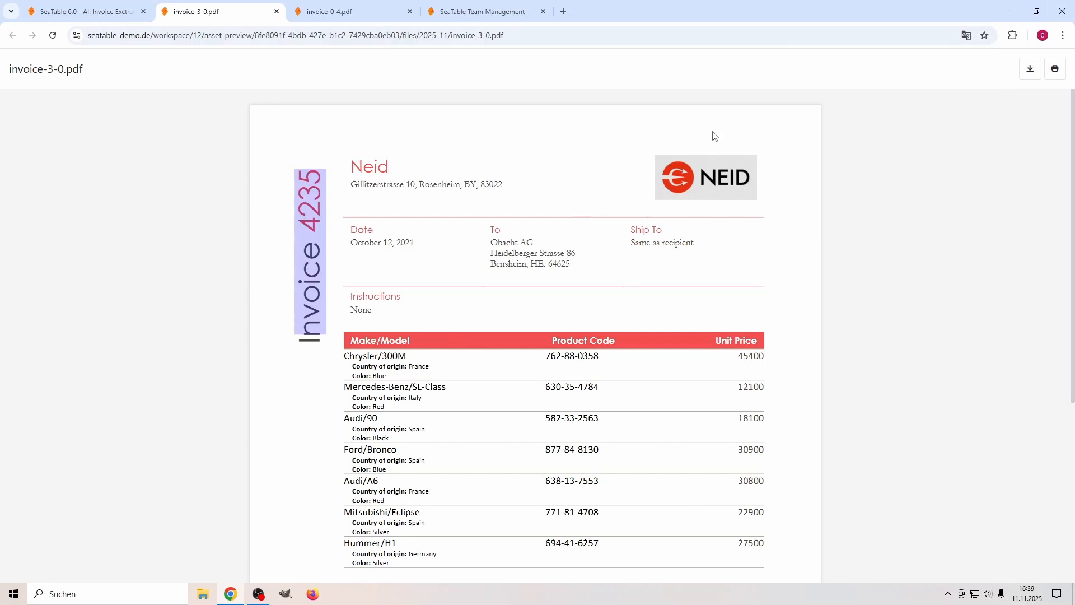
{"action": "left_click_drag", "start_coordinate": [636, 246], "coordinate": [689, 246]}
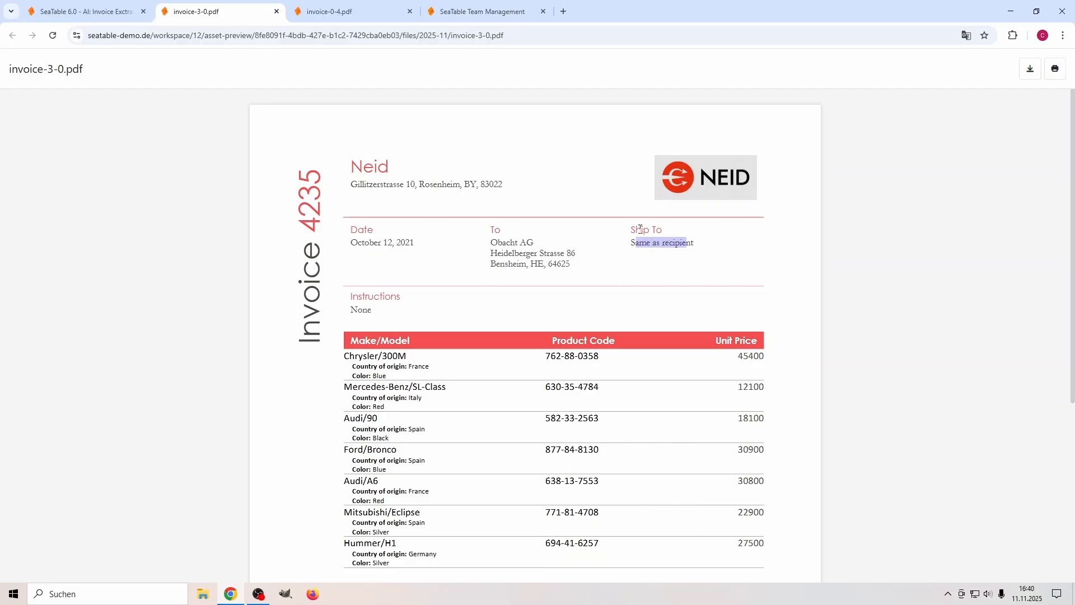
{"action": "left_click_drag", "start_coordinate": [639, 231], "coordinate": [658, 240]}
{"action": "mouse_move", "coordinate": [489, 246]}
{"action": "left_mouse_down"}
{"action": "mouse_move", "coordinate": [533, 261]}
{"action": "mouse_move", "coordinate": [490, 253]}
{"action": "left_mouse_up"}
{"action": "left_click", "coordinate": [608, 310]}
{"action": "scroll", "coordinate": [621, 330], "scroll_direction": "down", "scroll_amount": 5}
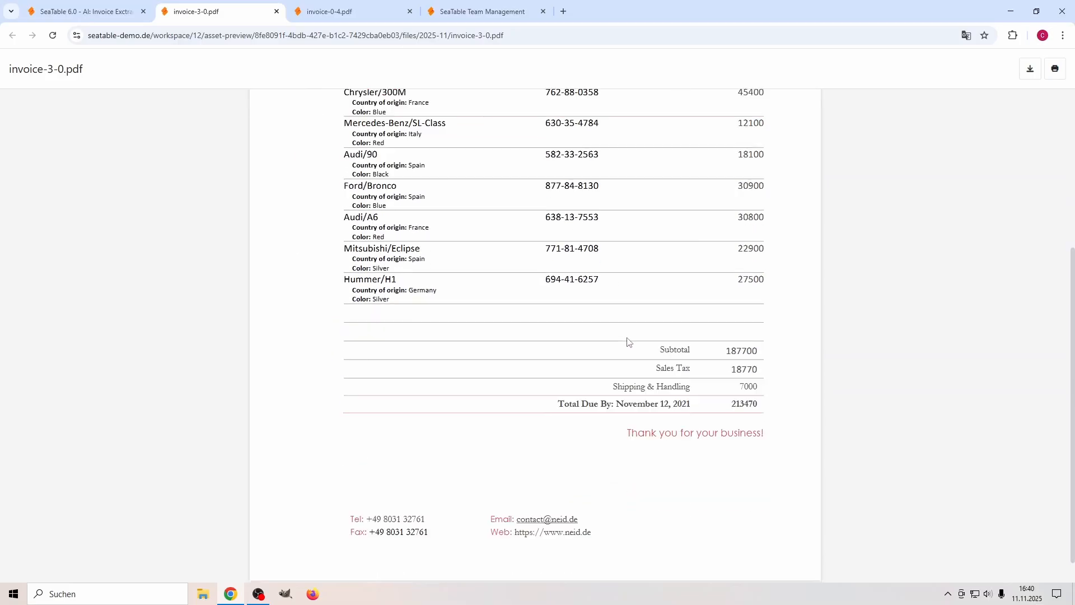
{"action": "double_click", "coordinate": [745, 387]}
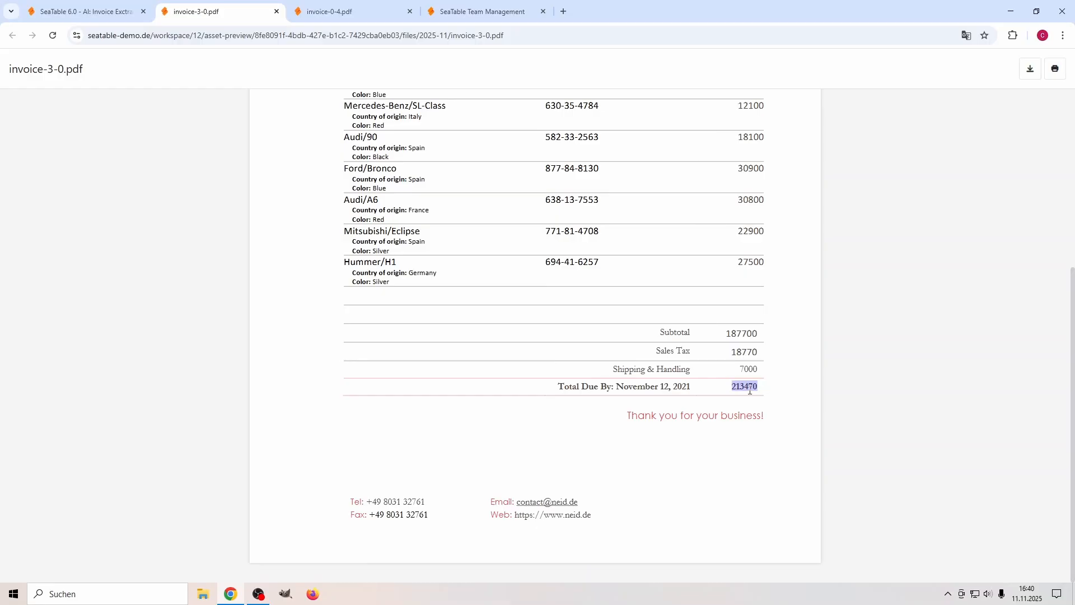
Return to the invoice table, close the file list and set record 002's Status / Trigger to "do it".
{"action": "left_click", "coordinate": [91, 12]}
{"action": "left_click", "coordinate": [224, 224]}
{"action": "double_click", "coordinate": [189, 181]}
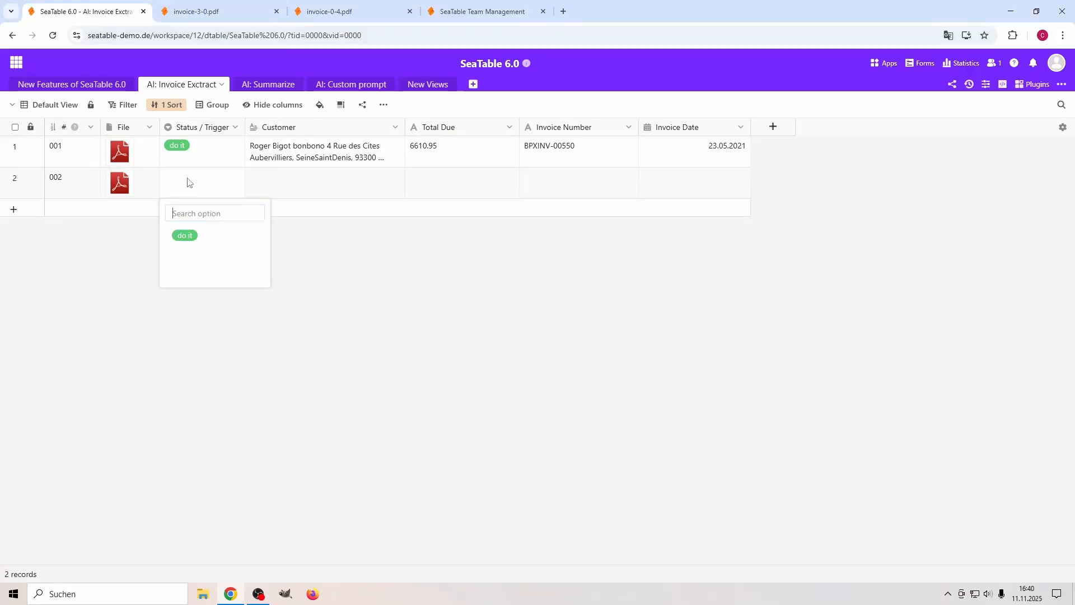
{"action": "left_click", "coordinate": [193, 238]}
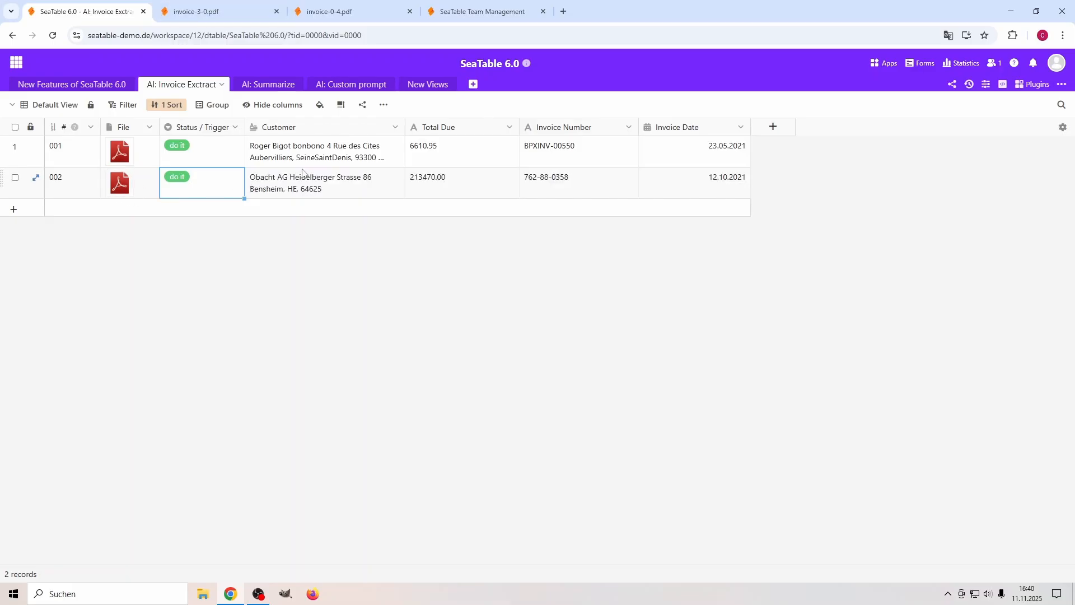
Check record 002's extracted Customer text and compare its Total Due with invoice-3-0.pdf.
{"action": "left_click", "coordinate": [299, 190]}
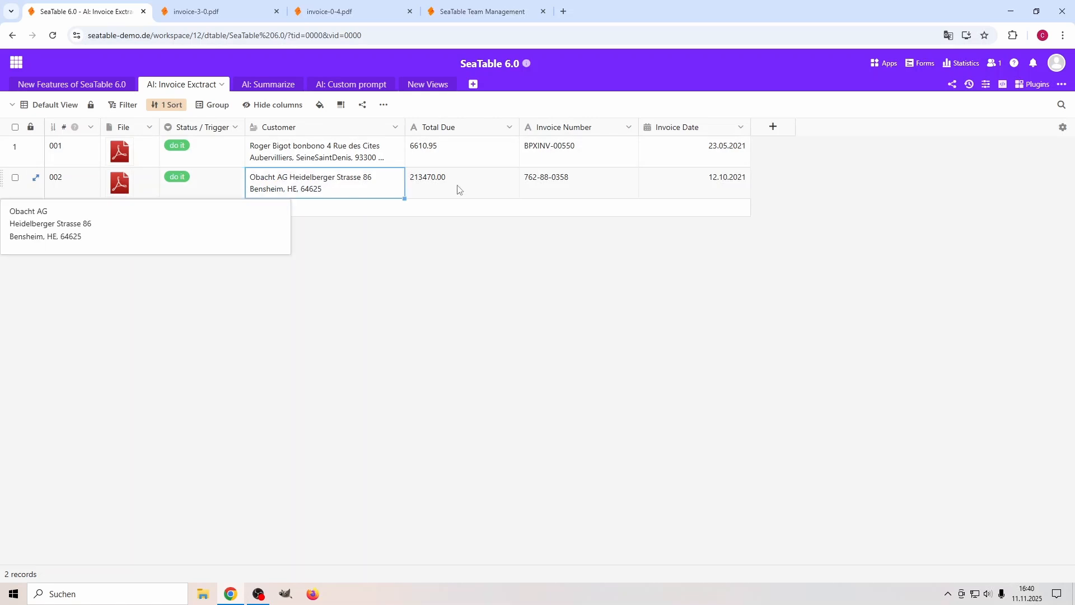
{"action": "left_click", "coordinate": [207, 11]}
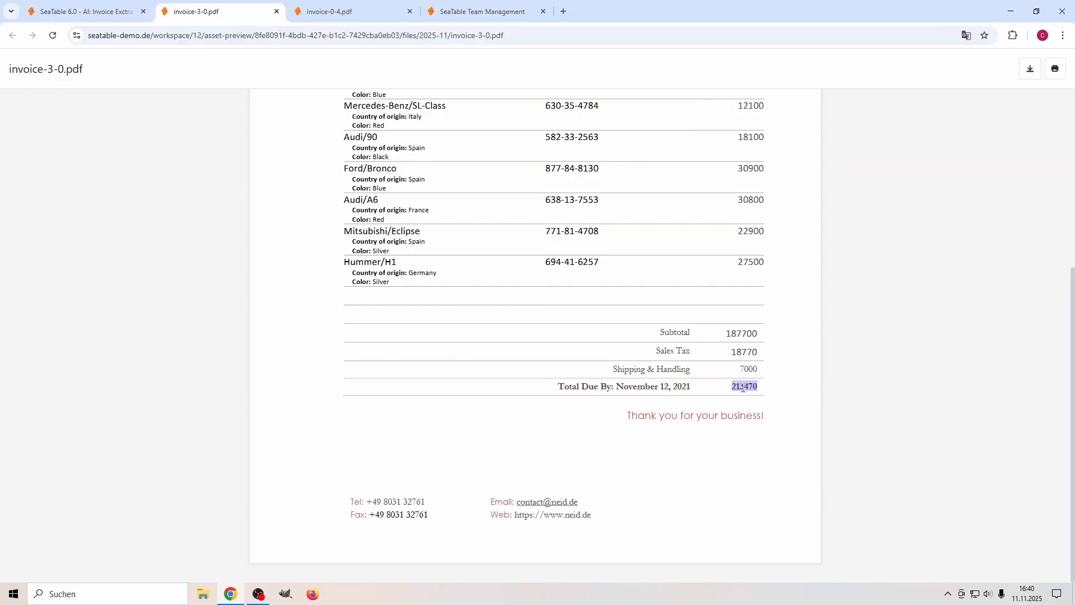
{"action": "left_click", "coordinate": [91, 12]}
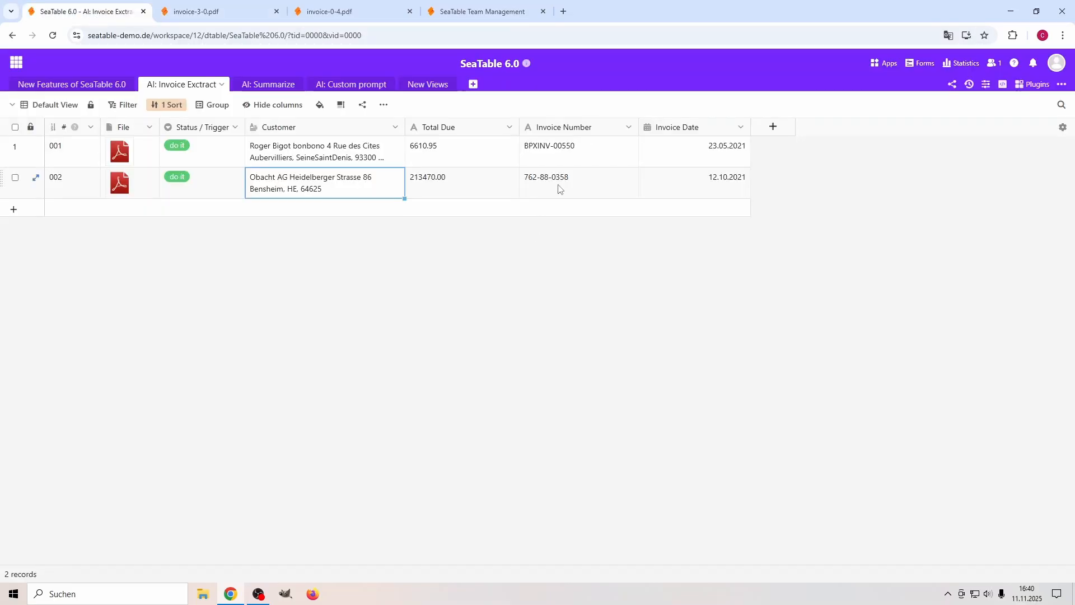
Compare record 002's extracted Invoice Number with the invoice number and first product code in invoice-3-0.pdf.
{"action": "left_click", "coordinate": [197, 13]}
{"action": "scroll", "coordinate": [540, 331], "scroll_direction": "up", "scroll_amount": 5}
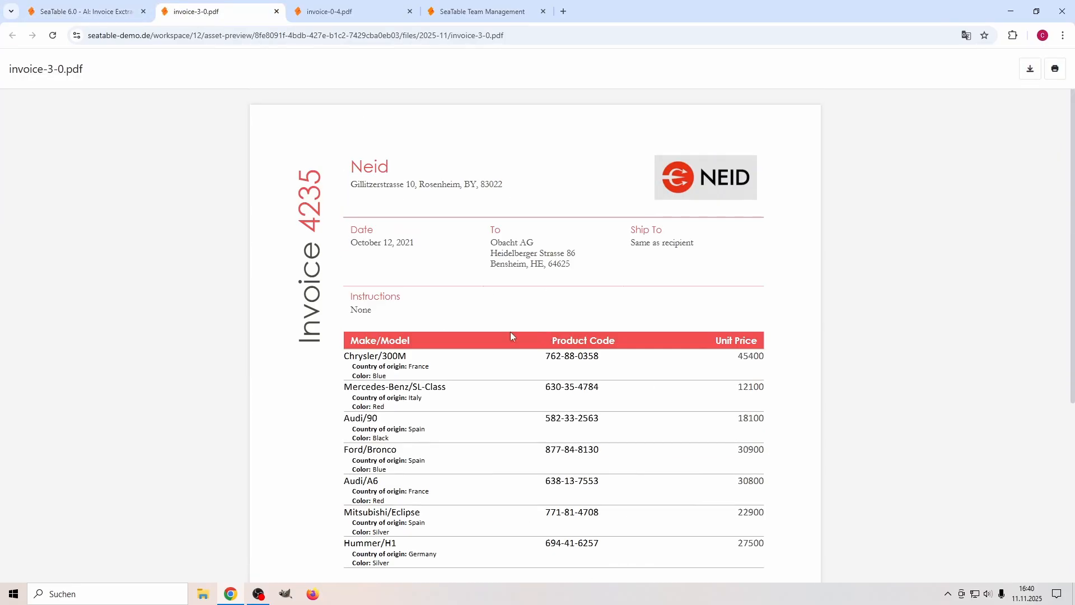
{"action": "left_click_drag", "start_coordinate": [309, 181], "coordinate": [311, 228]}
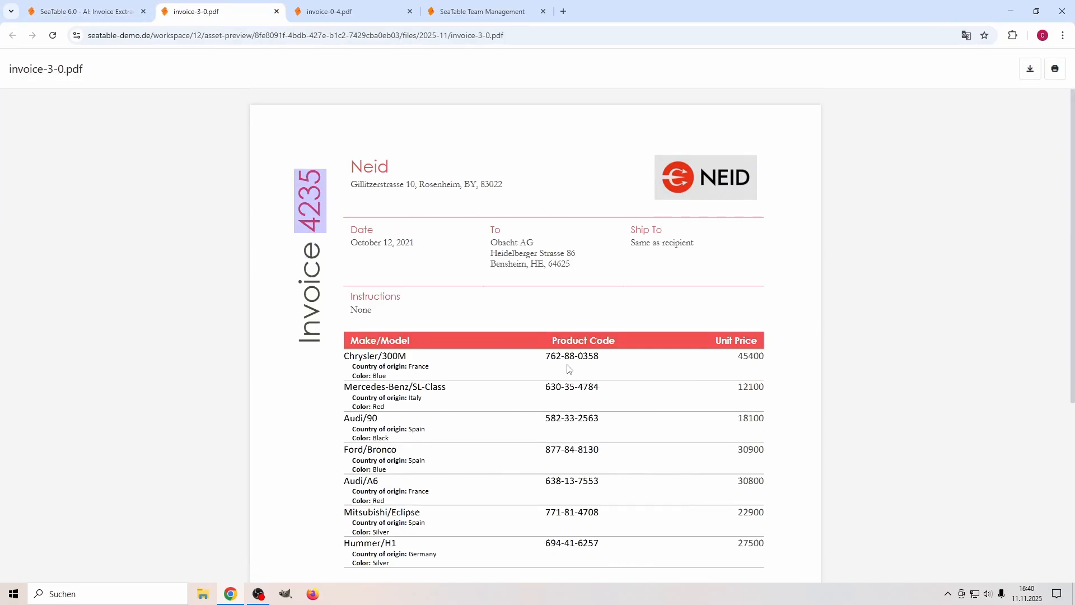
{"action": "left_click_drag", "start_coordinate": [552, 356], "coordinate": [589, 356]}
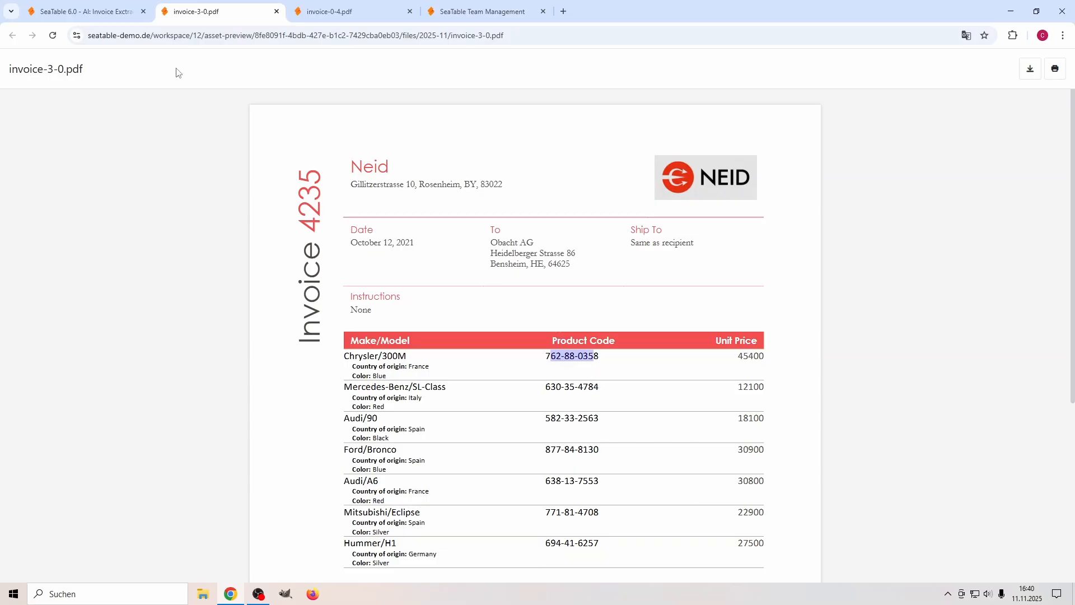
{"action": "left_click", "coordinate": [104, 13]}
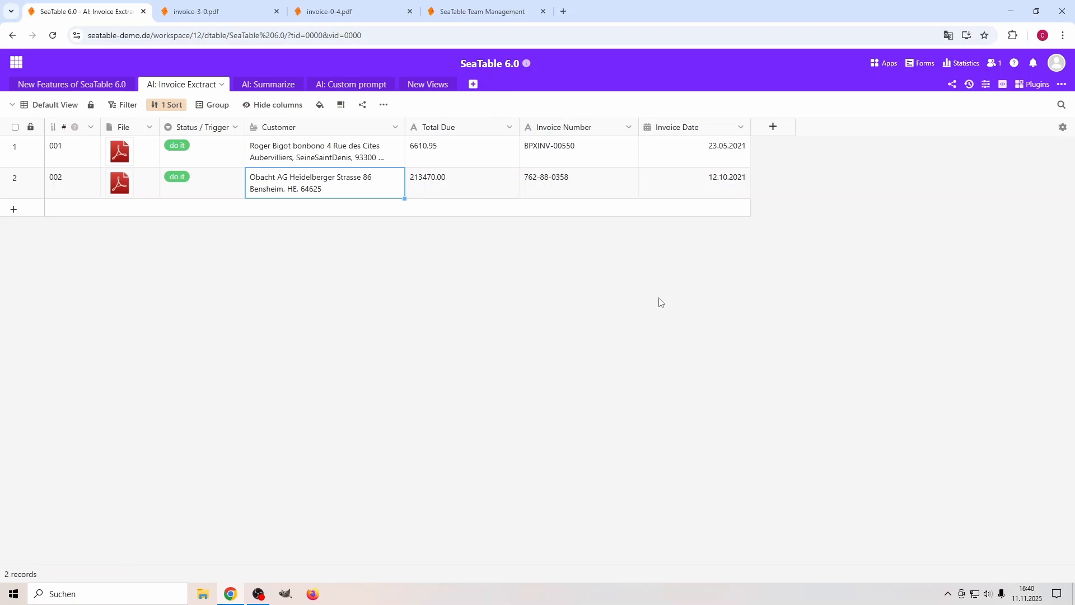
Recheck the Invoice Extract rule's Run AI extract prompt and output column mappings, and close the automation rules.
{"action": "left_click", "coordinate": [990, 84]}
{"action": "left_click", "coordinate": [840, 120]}
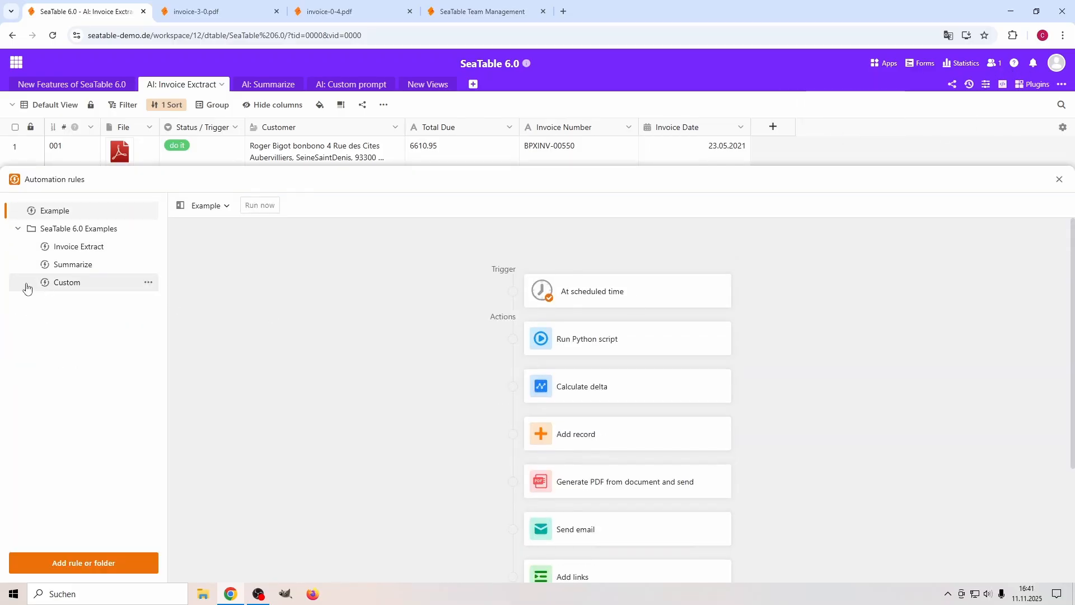
{"action": "left_click", "coordinate": [90, 248]}
{"action": "left_click", "coordinate": [660, 338]}
{"action": "scroll", "coordinate": [896, 486], "scroll_direction": "down", "scroll_amount": 3}
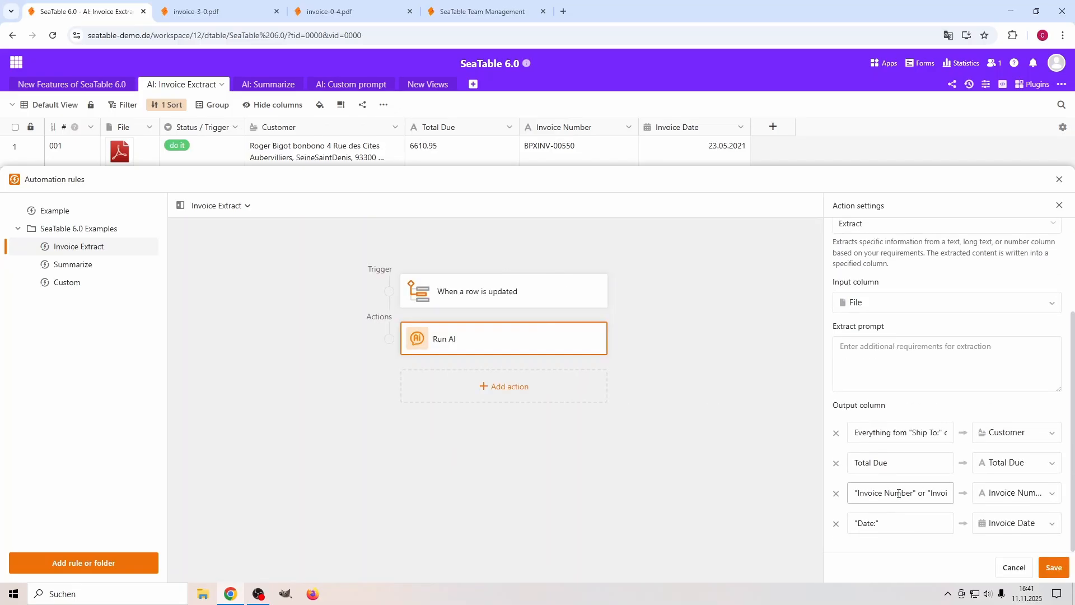
{"action": "left_click", "coordinate": [1058, 179]}
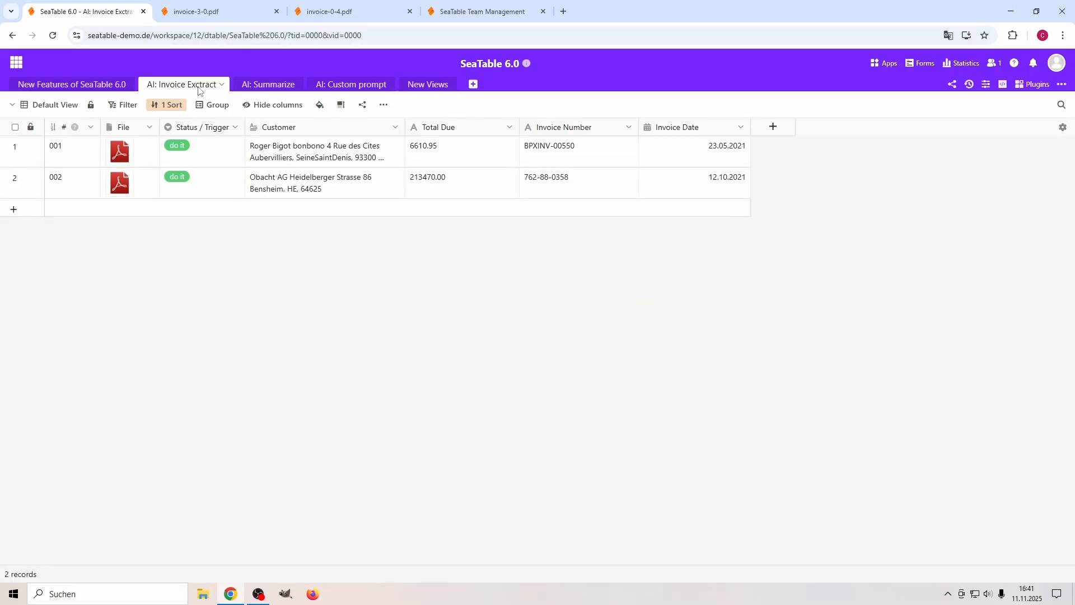
Switch to the AI: Summarize table and open record 001's full Input text for reading.
{"action": "left_click", "coordinate": [278, 85]}
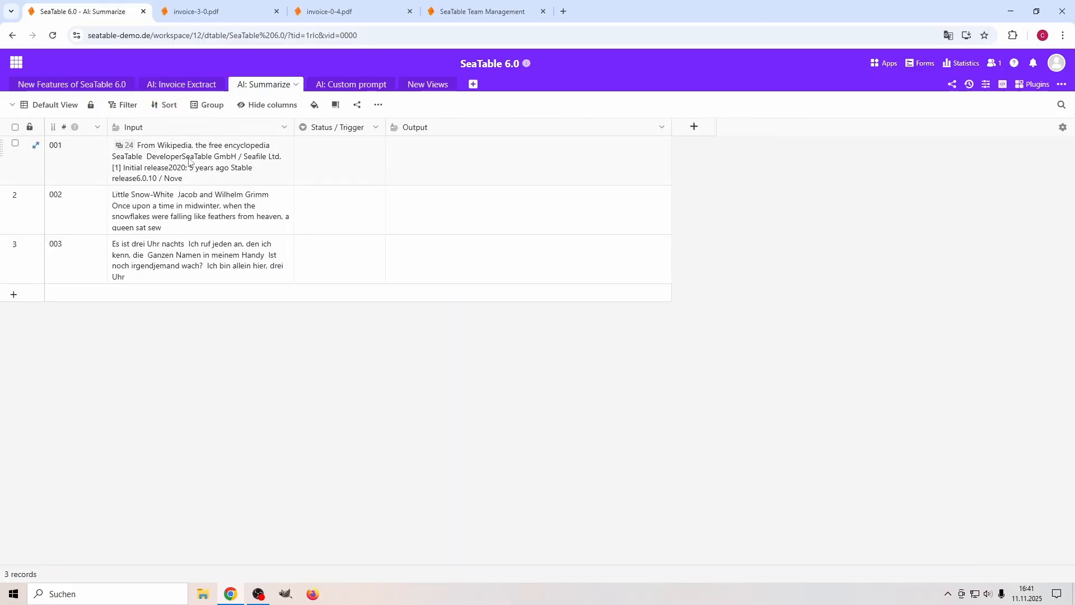
{"action": "double_click", "coordinate": [226, 159]}
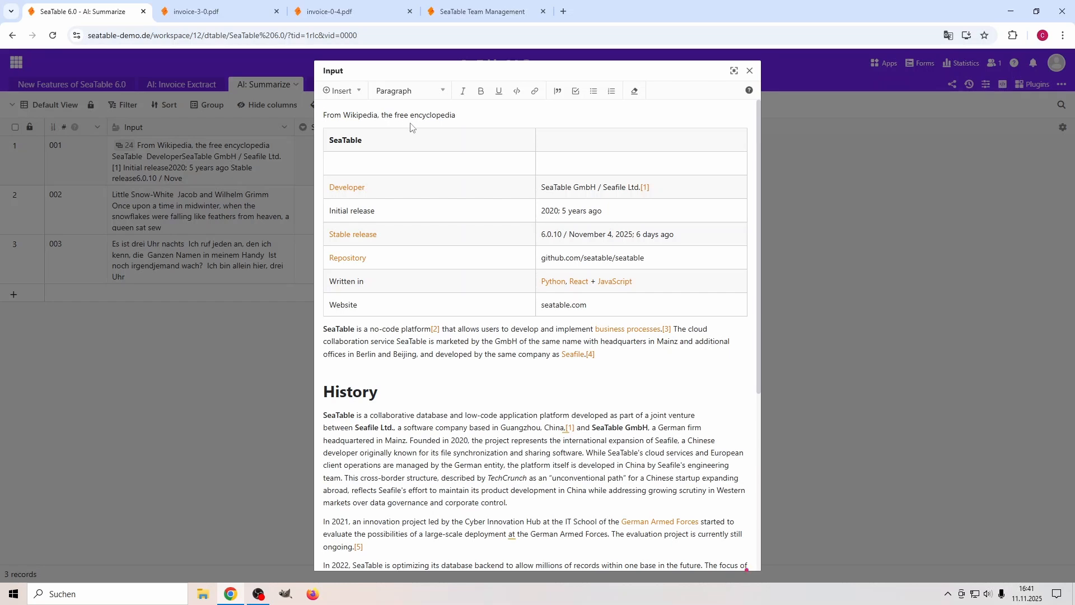
Read record 001's Input text through its History, Features, and Security and privacy sections, and close it.
{"action": "scroll", "coordinate": [443, 189], "scroll_direction": "down", "scroll_amount": 5}
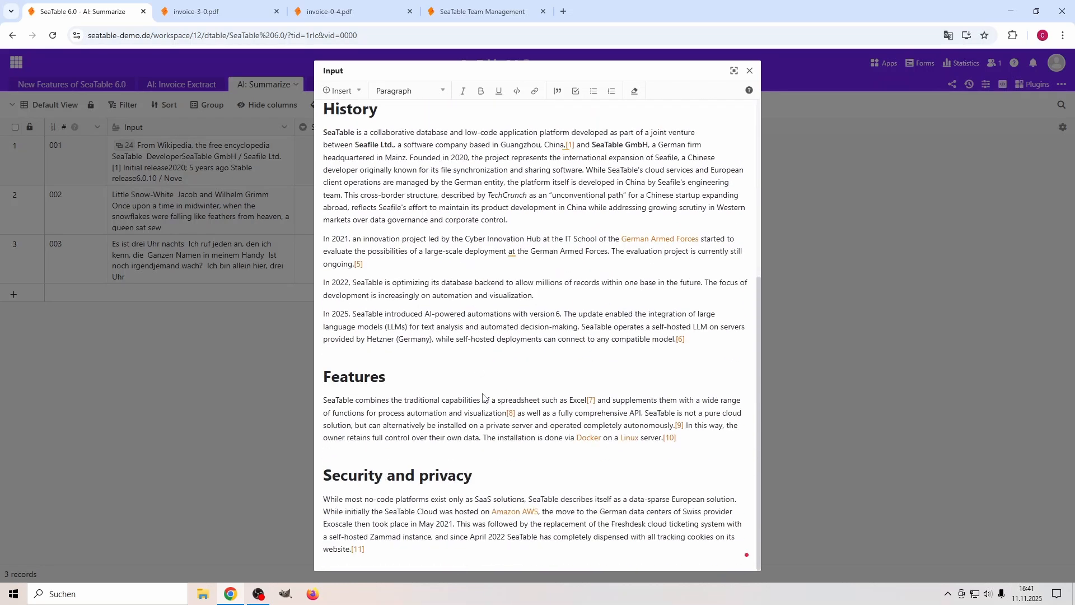
{"action": "scroll", "coordinate": [475, 368], "scroll_direction": "up", "scroll_amount": 5}
{"action": "scroll", "coordinate": [504, 335], "scroll_direction": "down", "scroll_amount": 5}
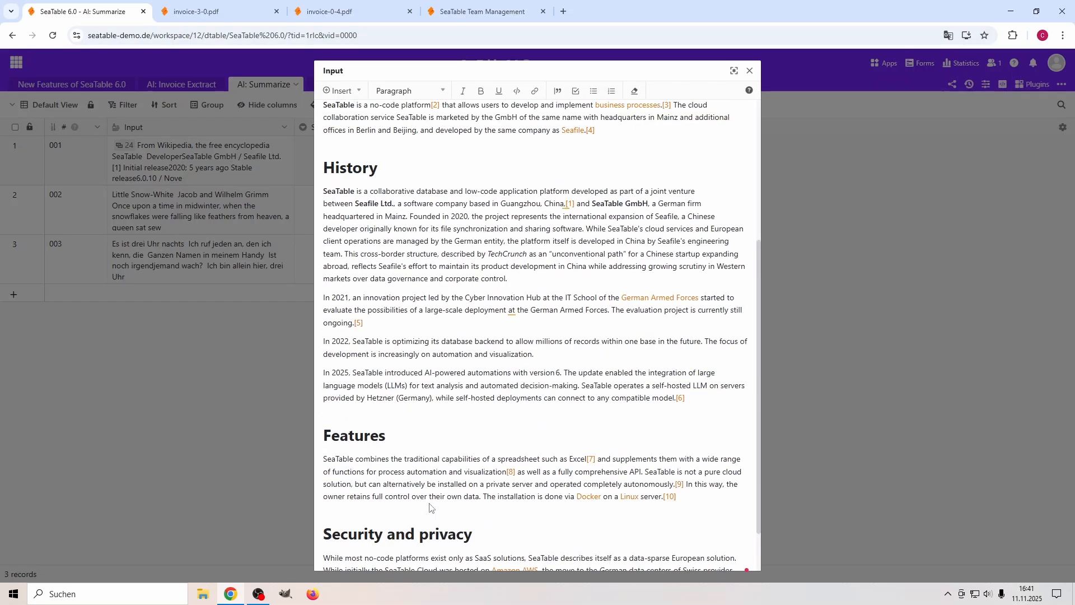
{"action": "left_click", "coordinate": [749, 71]}
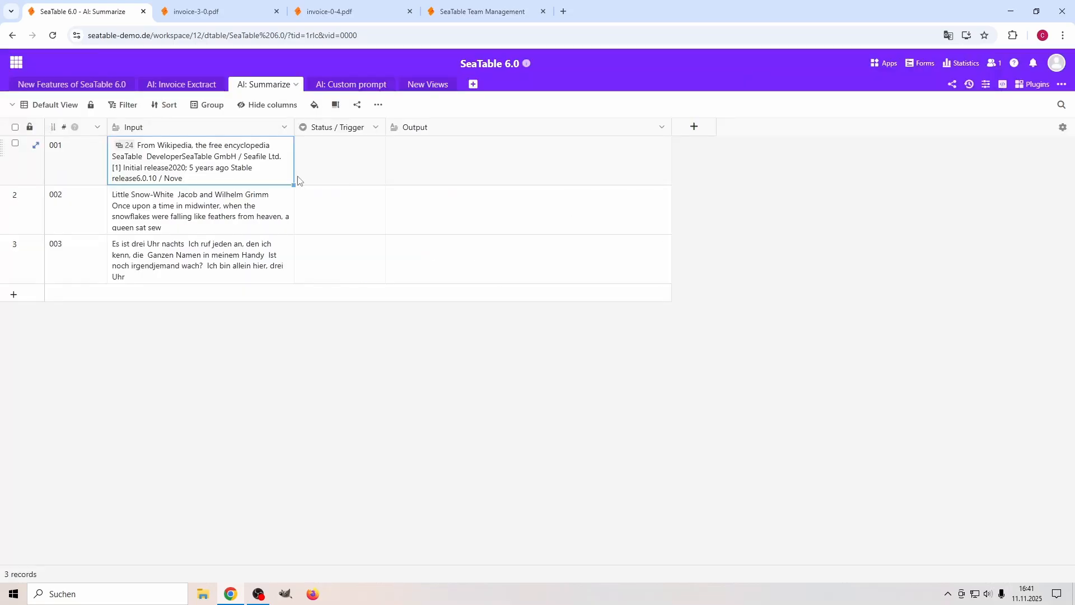
Look through the full Input texts of records 002 and 003, closing each one after viewing.
{"action": "double_click", "coordinate": [203, 206]}
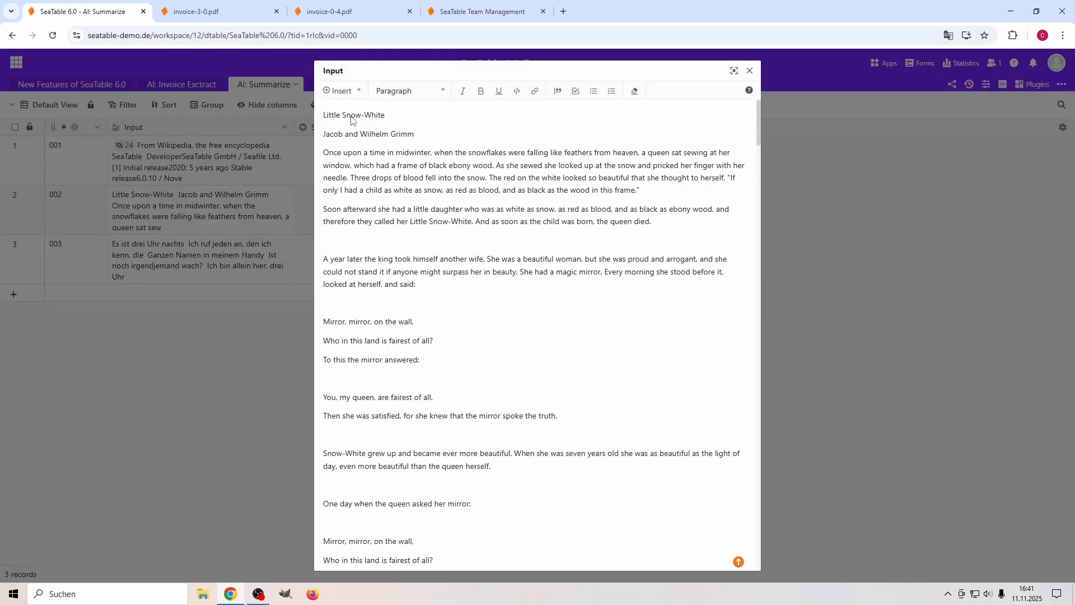
{"action": "scroll", "coordinate": [529, 318], "scroll_direction": "down", "scroll_amount": 20}
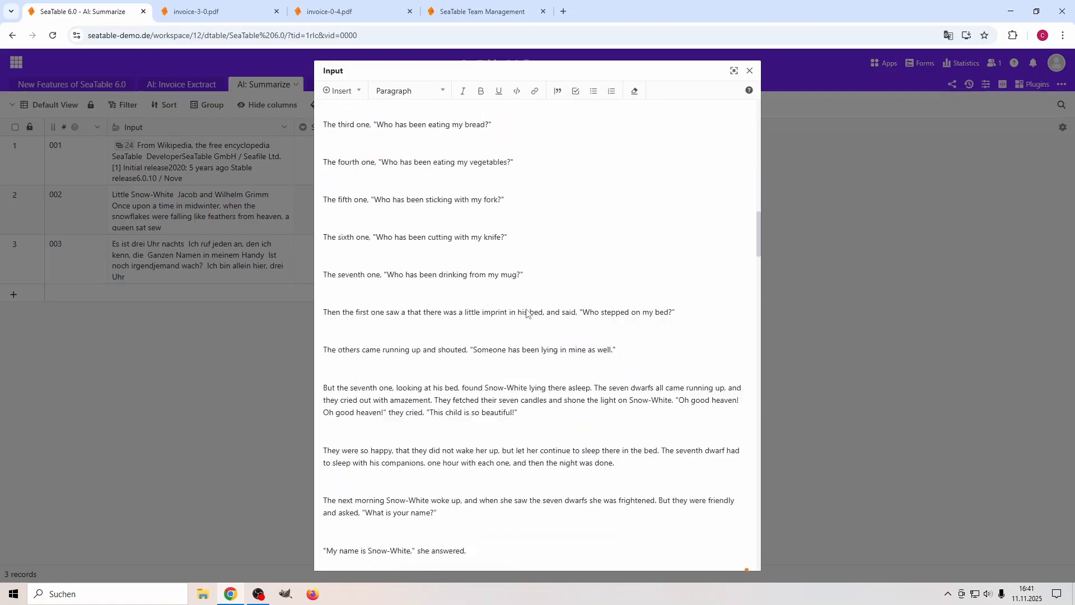
{"action": "scroll", "coordinate": [529, 318], "scroll_direction": "down", "scroll_amount": 10}
{"action": "left_click", "coordinate": [749, 71]}
{"action": "left_click", "coordinate": [164, 260]}
{"action": "double_click", "coordinate": [164, 260]}
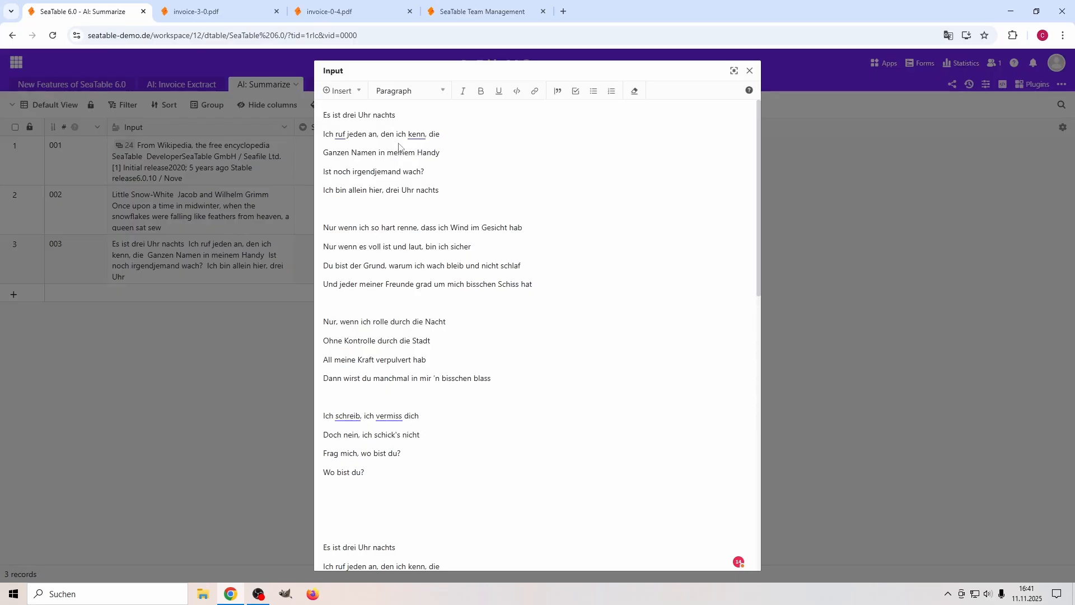
{"action": "left_click", "coordinate": [750, 71]}
Remove the 500-word minimum sentence from the summary prompt in the Summarize rule's Run AI action, save the action, and close the automation rules.
{"action": "left_click", "coordinate": [987, 85]}
{"action": "left_click", "coordinate": [848, 124]}
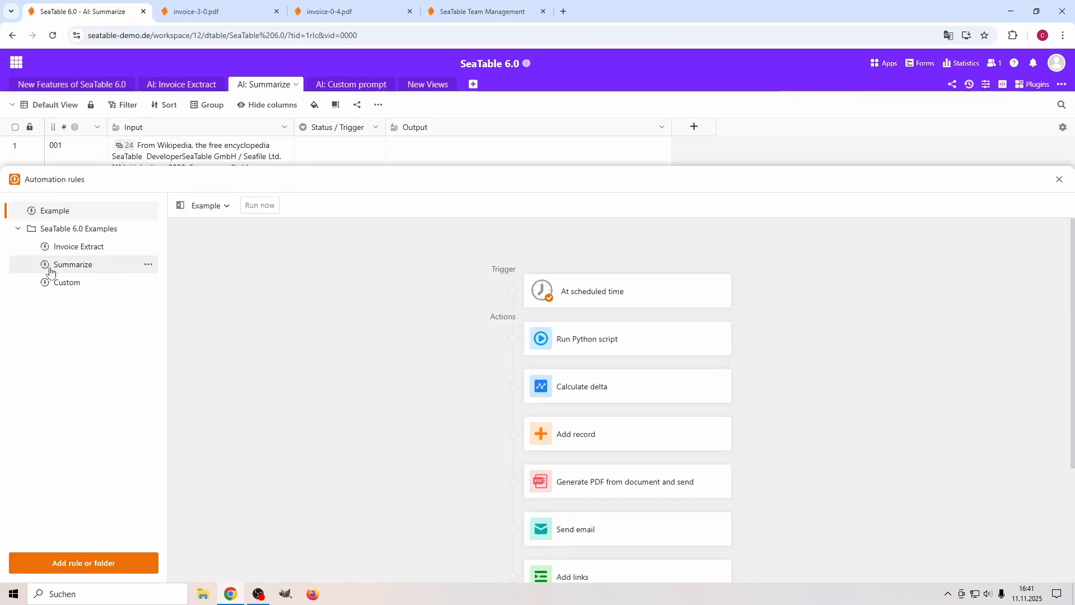
{"action": "left_click", "coordinate": [71, 268]}
{"action": "left_click", "coordinate": [638, 350]}
{"action": "scroll", "coordinate": [893, 364], "scroll_direction": "down", "scroll_amount": 2}
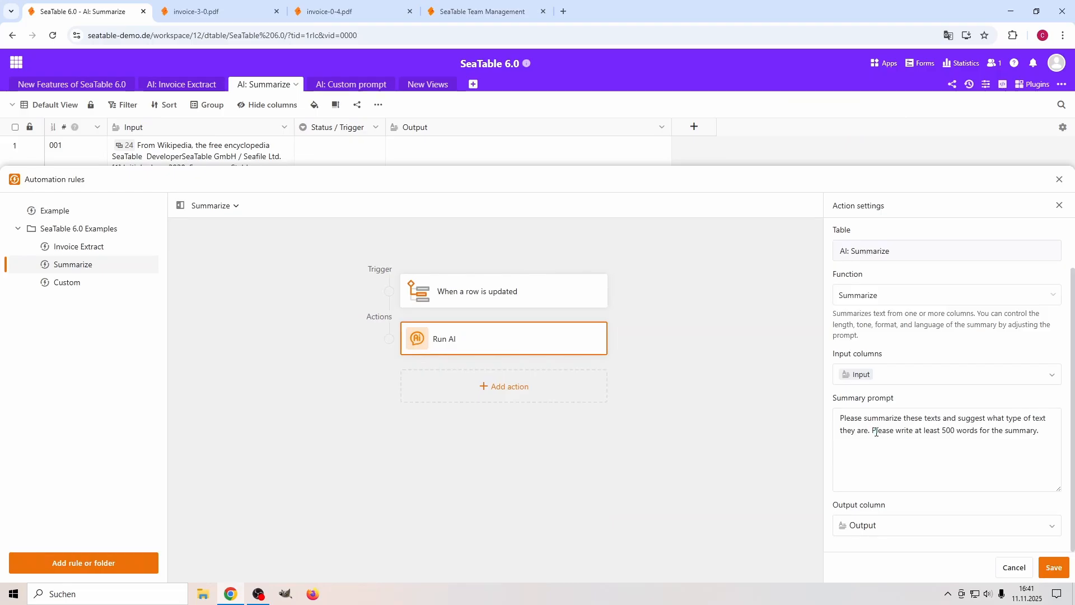
{"action": "left_click_drag", "start_coordinate": [873, 431], "coordinate": [1039, 432]}
{"action": "key", "text": "BackSpace"}
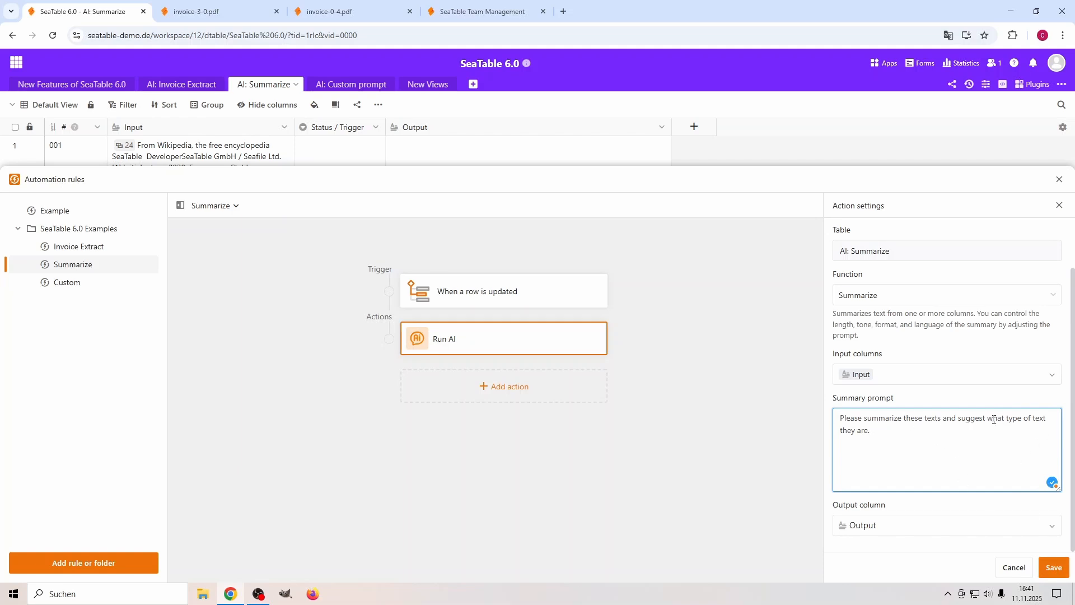
{"action": "left_click_drag", "start_coordinate": [1006, 418], "coordinate": [1048, 419]}
{"action": "left_click", "coordinate": [1054, 567]}
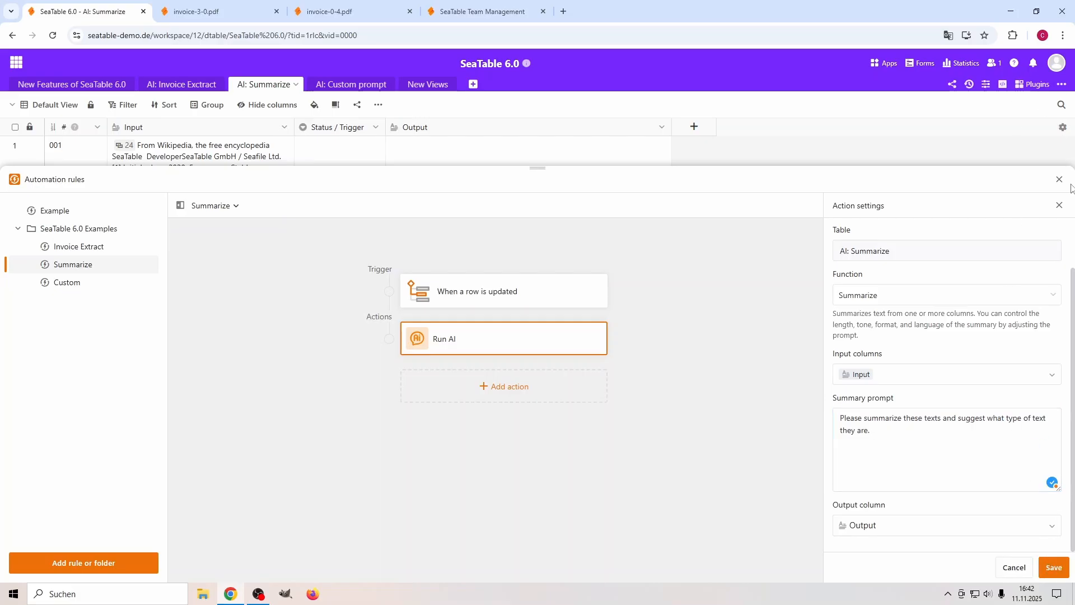
{"action": "left_click", "coordinate": [1058, 179]}
Trigger the summaries without a length requirement by setting Status / Trigger to "do it" for records 001, 002 and 003.
{"action": "left_click", "coordinate": [387, 191]}
{"action": "left_click", "coordinate": [324, 221]}
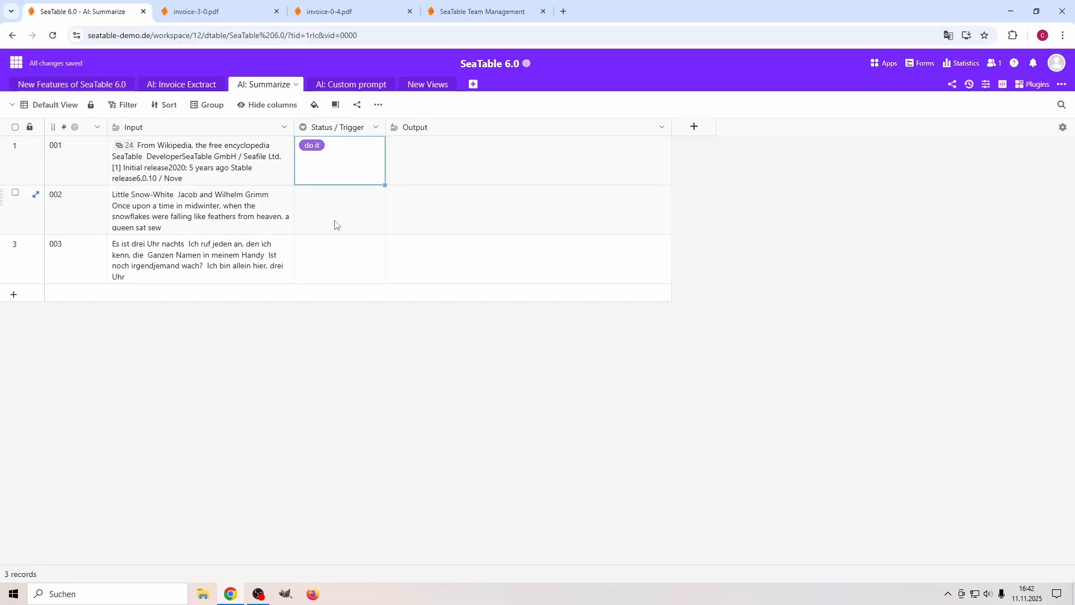
{"action": "double_click", "coordinate": [344, 211]}
{"action": "left_click", "coordinate": [326, 270]}
{"action": "double_click", "coordinate": [329, 275]}
{"action": "left_click", "coordinate": [325, 318]}
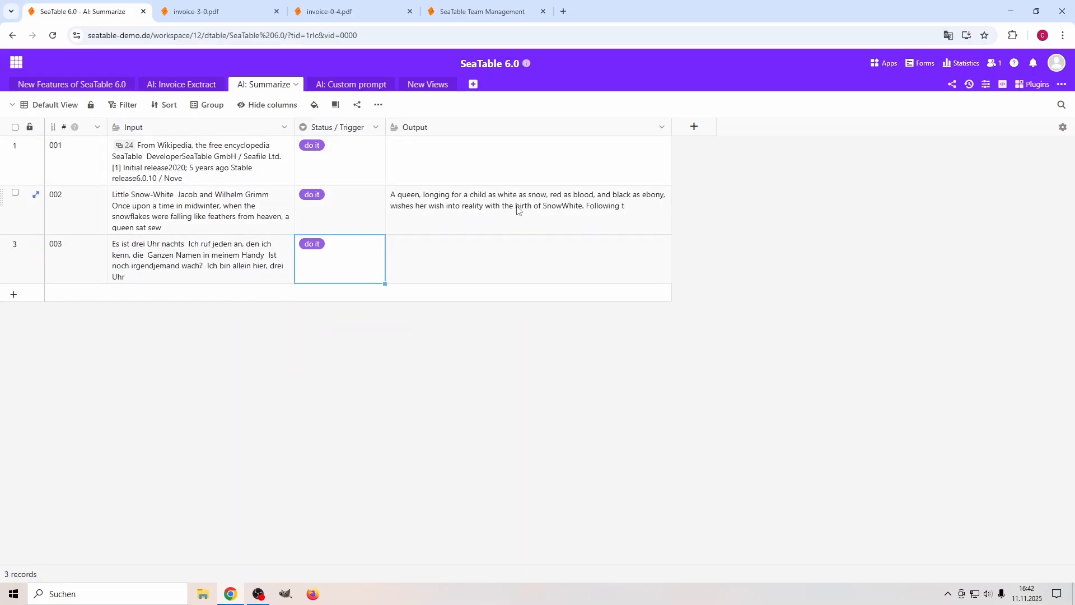
Examine the generated Output summaries and the suggested types of text for records 002, 003 and 001.
{"action": "double_click", "coordinate": [440, 208]}
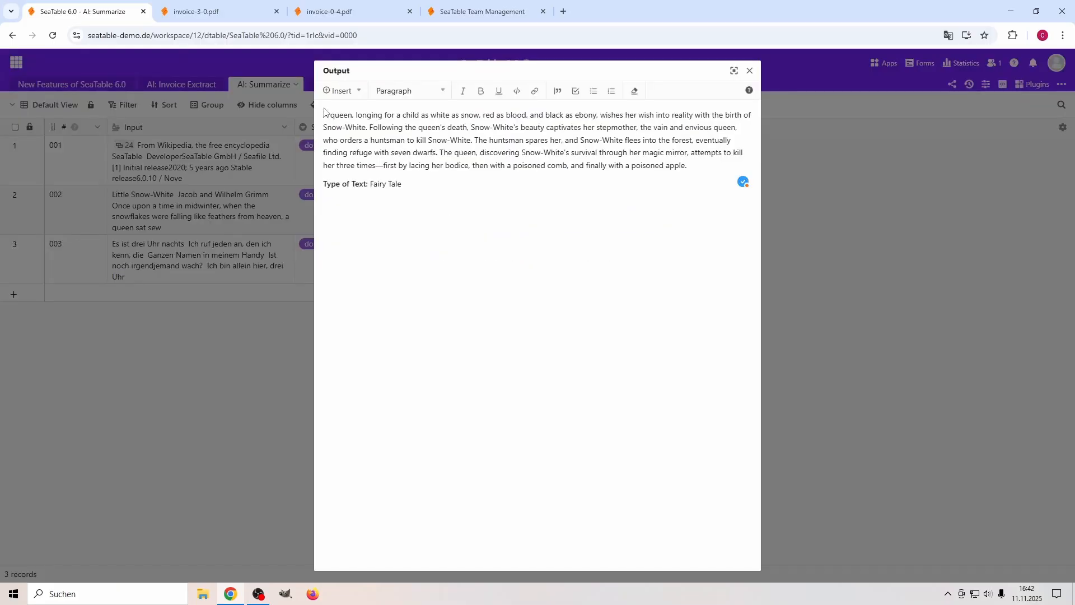
{"action": "left_click_drag", "start_coordinate": [345, 122], "coordinate": [324, 188]}
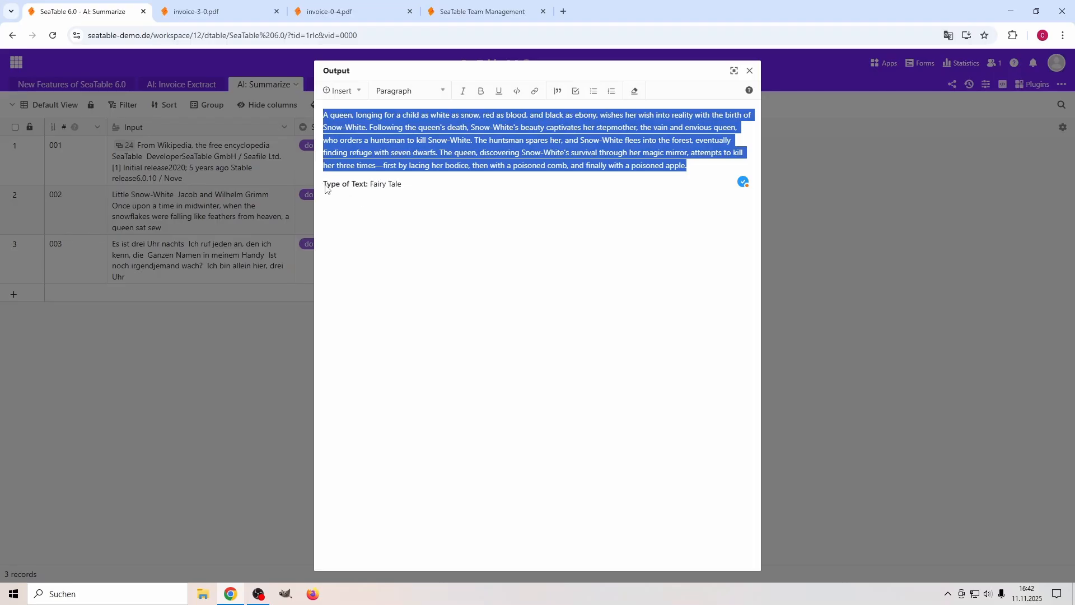
{"action": "left_click", "coordinate": [750, 71]}
{"action": "double_click", "coordinate": [506, 249]}
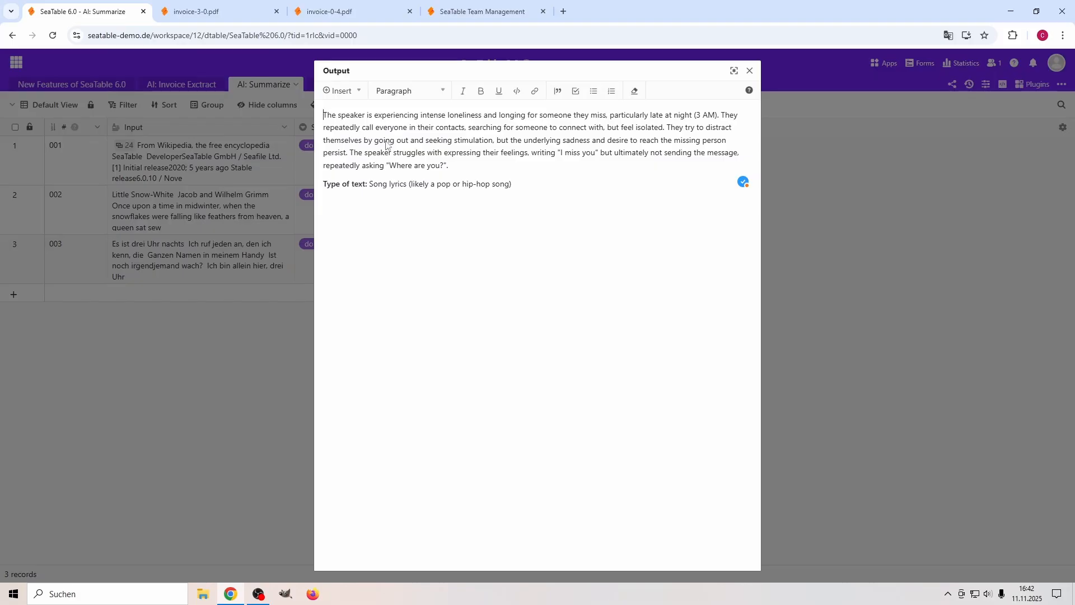
{"action": "left_click", "coordinate": [749, 70]}
{"action": "double_click", "coordinate": [469, 139]}
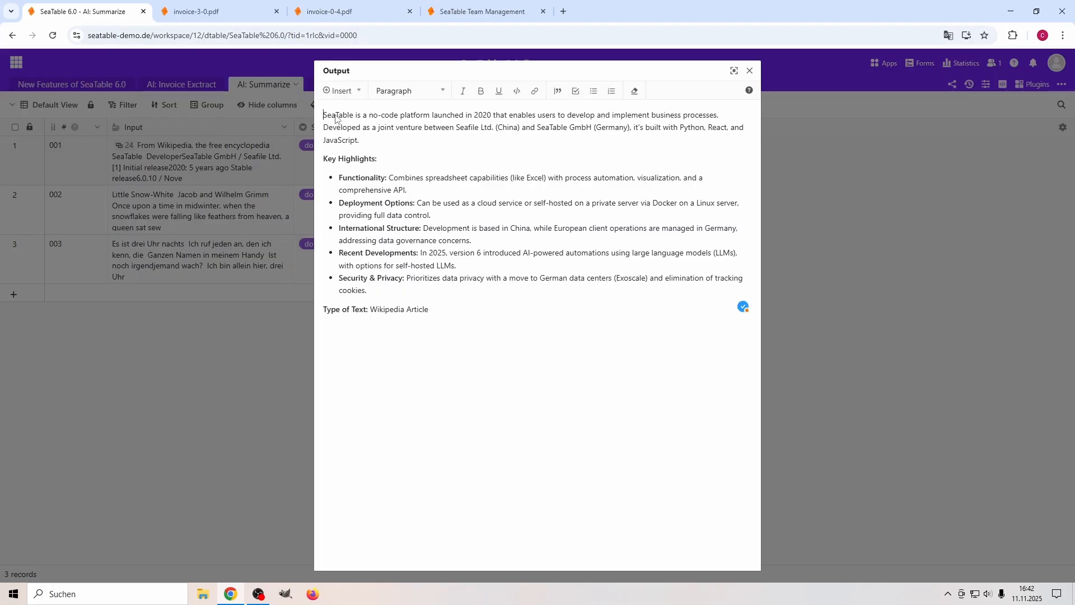
{"action": "left_click", "coordinate": [749, 71]}
{"action": "double_click", "coordinate": [504, 208]}
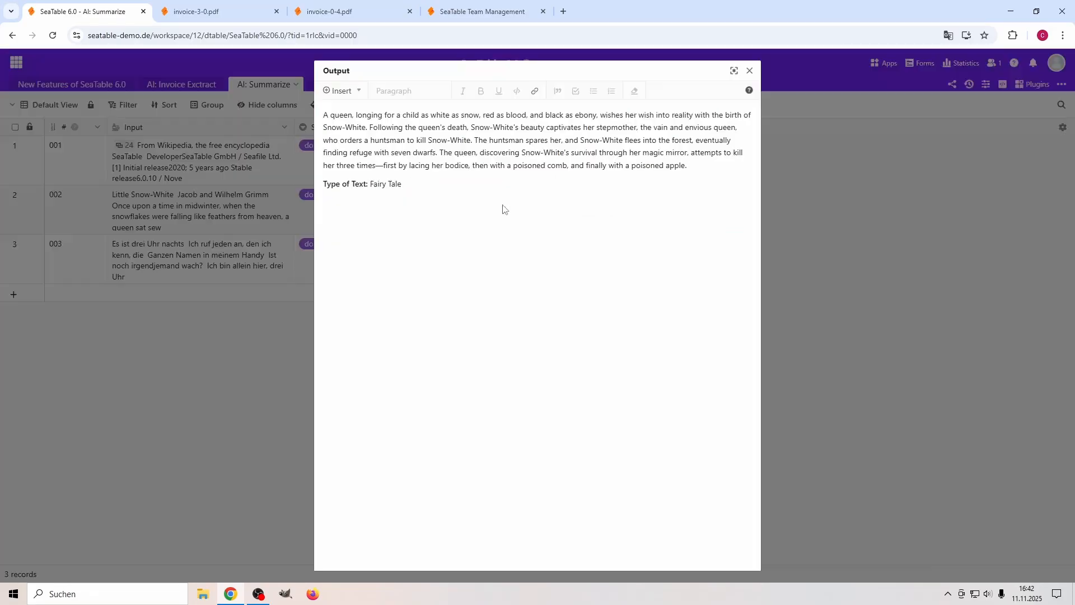
{"action": "left_click", "coordinate": [749, 70]}
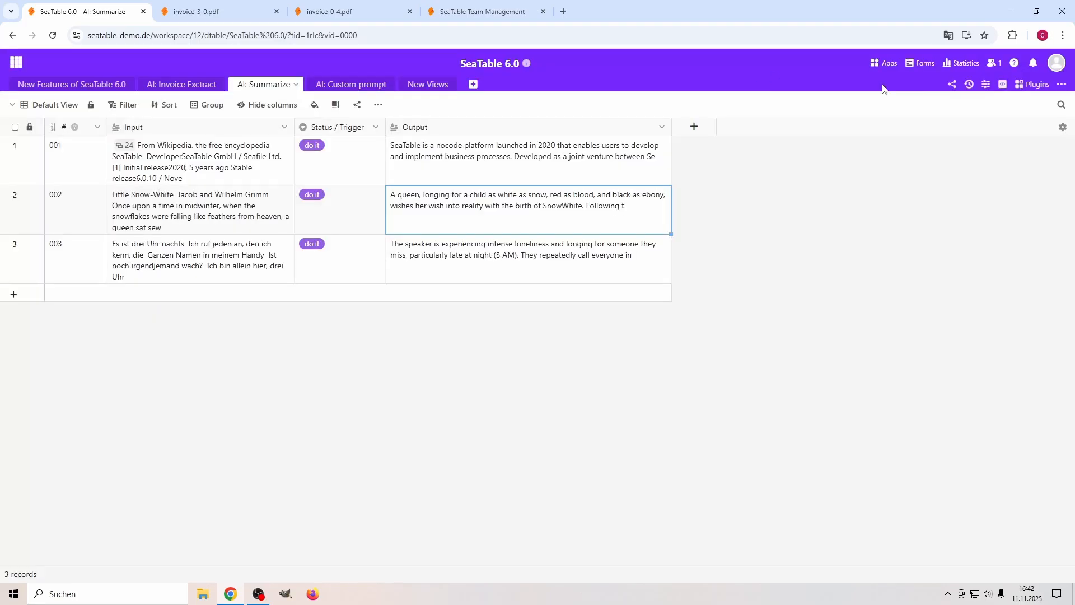
Append "Please use at least 500 words." to the Summarize rule's summary prompt, save the action, and close the automation rules.
{"action": "left_click", "coordinate": [986, 84]}
{"action": "left_click", "coordinate": [817, 119]}
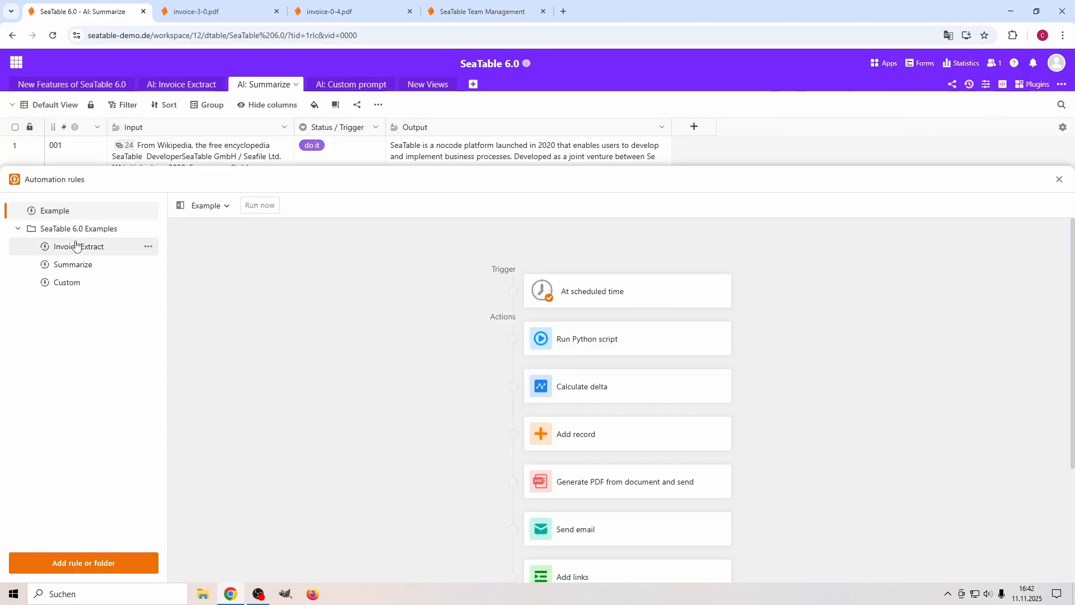
{"action": "left_click", "coordinate": [67, 267]}
{"action": "left_click", "coordinate": [607, 335]}
{"action": "left_click", "coordinate": [946, 491]}
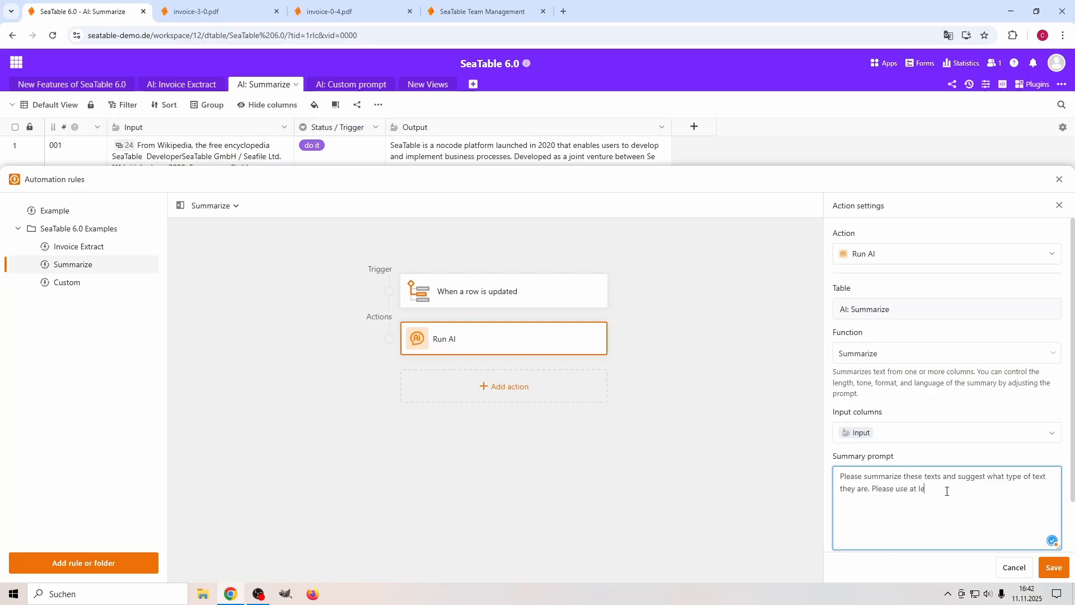
{"action": "type", "text": "0 words."}
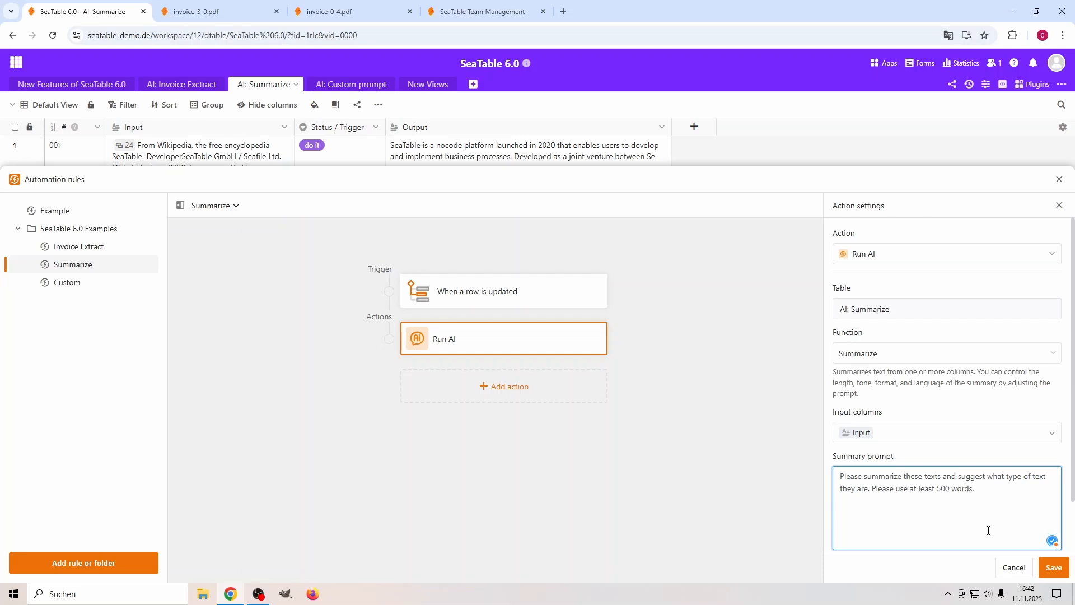
{"action": "left_click", "coordinate": [1049, 567]}
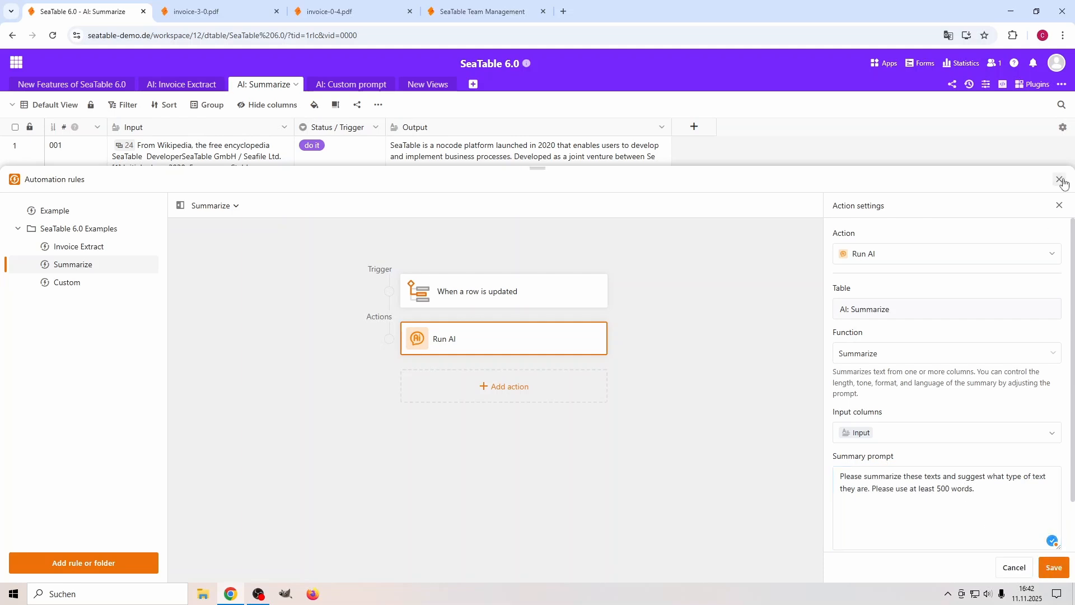
{"action": "left_click", "coordinate": [1058, 180]}
Clear the Output and Status / Trigger values of all three records.
{"action": "left_click_drag", "start_coordinate": [426, 160], "coordinate": [440, 257]}
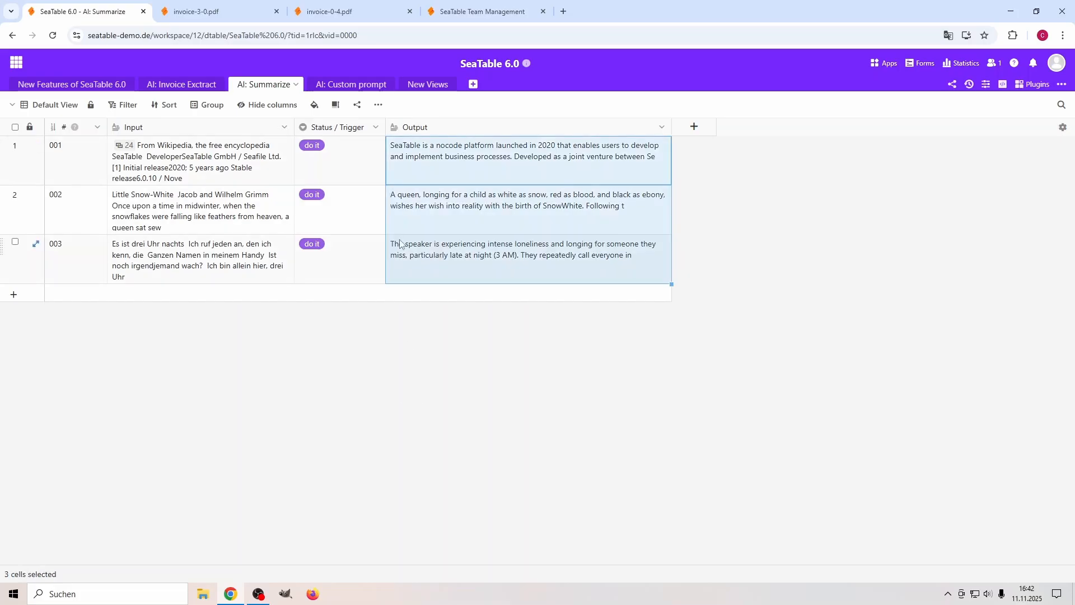
{"action": "key", "text": "Delete"}
{"action": "left_click_drag", "start_coordinate": [345, 200], "coordinate": [345, 252]}
{"action": "key", "text": "Delete"}
Rerun the summaries with the 500-word prompt by setting Status / Trigger to "do it" again in all three records.
{"action": "double_click", "coordinate": [348, 162]}
{"action": "left_click", "coordinate": [323, 222]}
{"action": "left_click", "coordinate": [273, 200]}
{"action": "left_click", "coordinate": [318, 200]}
{"action": "double_click", "coordinate": [318, 202]}
{"action": "left_click", "coordinate": [319, 268]}
{"action": "double_click", "coordinate": [343, 271]}
{"action": "left_click", "coordinate": [327, 320]}
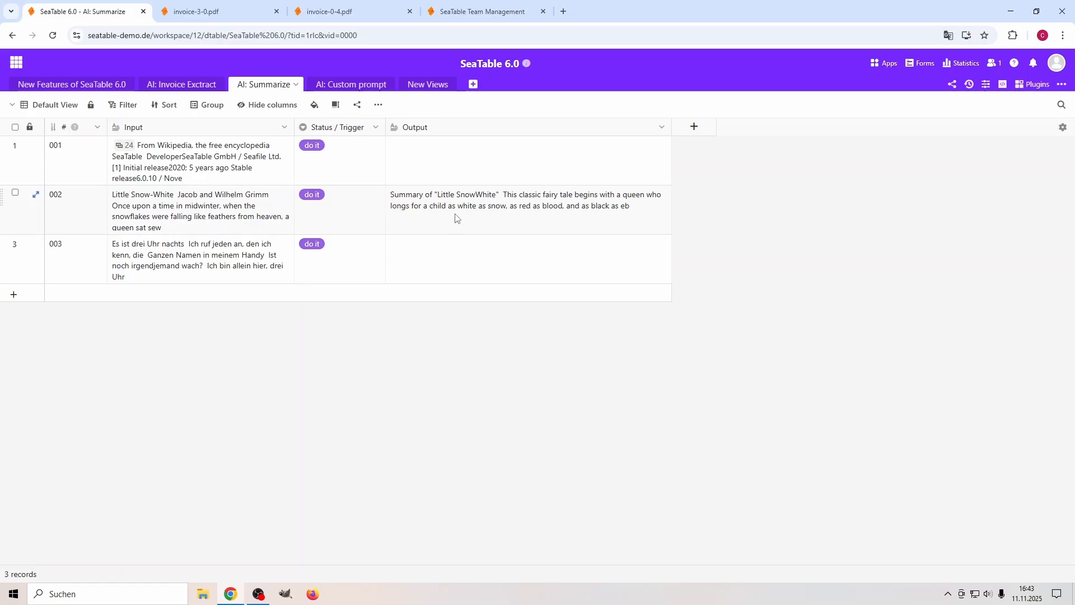
Read the regenerated Output summaries of record 002 and record 001, including their Type of Text sections.
{"action": "double_click", "coordinate": [446, 201]}
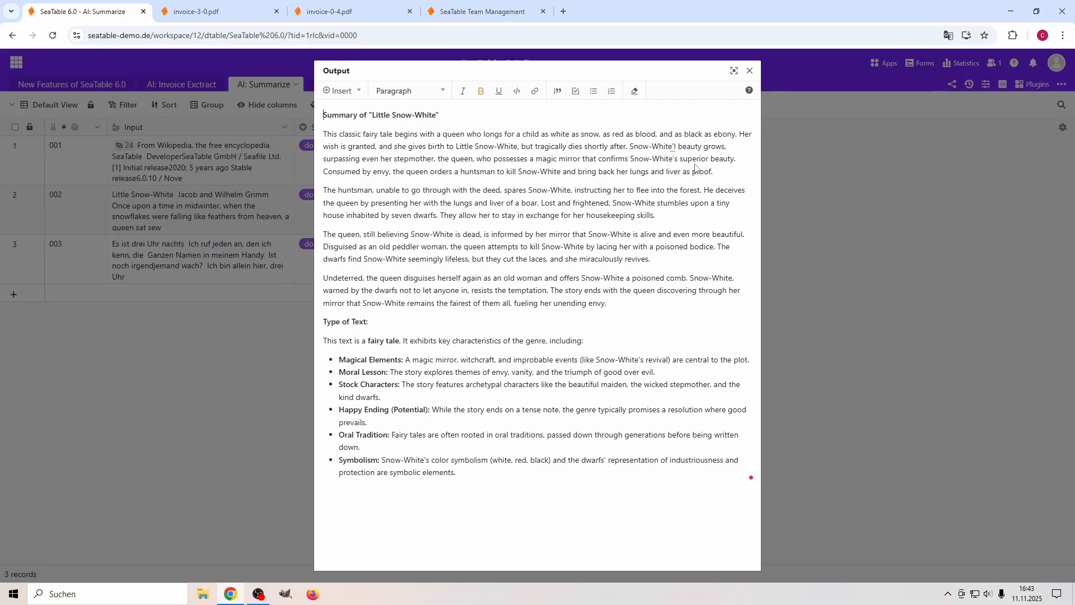
{"action": "left_click", "coordinate": [749, 70]}
{"action": "double_click", "coordinate": [480, 166]}
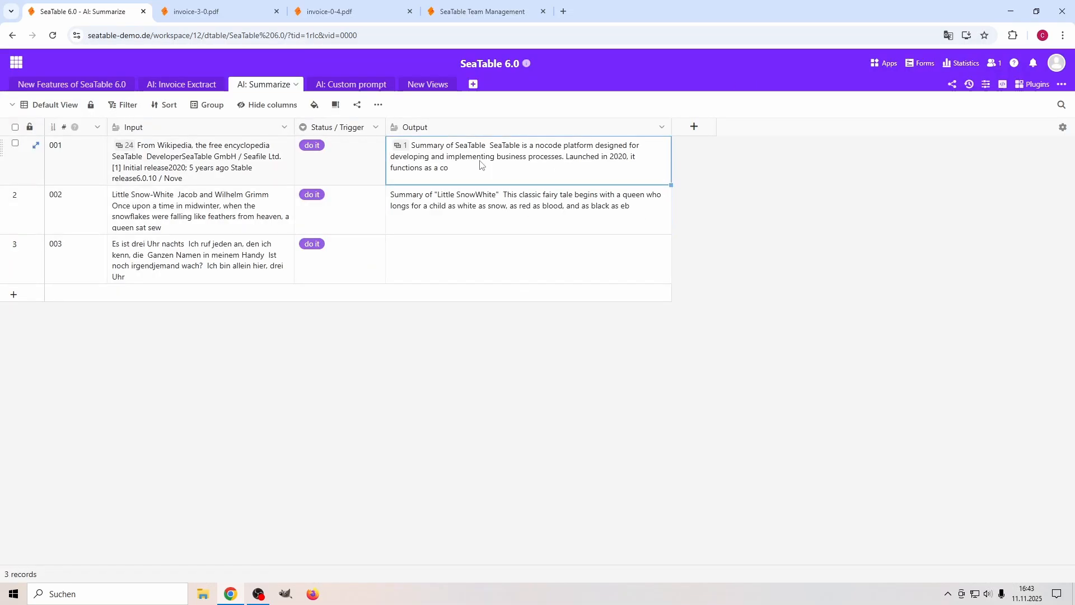
{"action": "scroll", "coordinate": [393, 392], "scroll_direction": "down", "scroll_amount": 2}
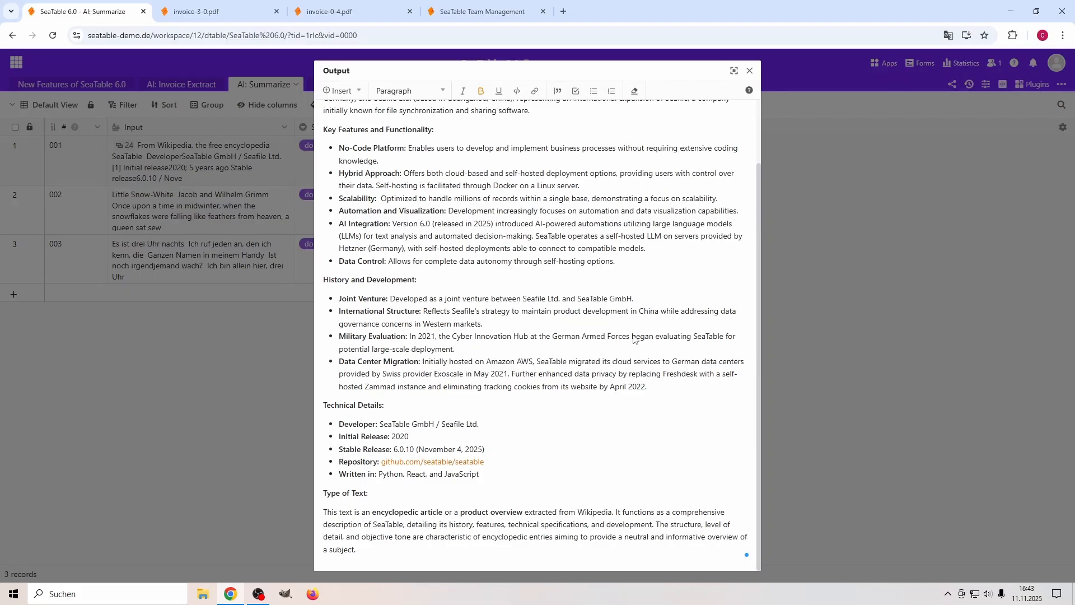
{"action": "left_click", "coordinate": [750, 71]}
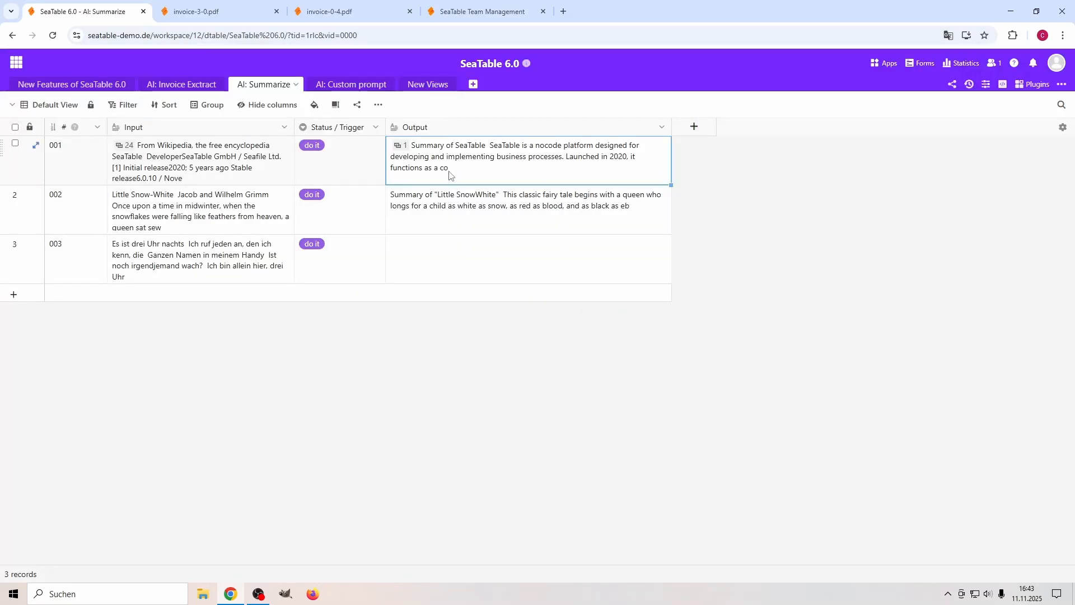
{"action": "mouse_move", "coordinate": [443, 165]}
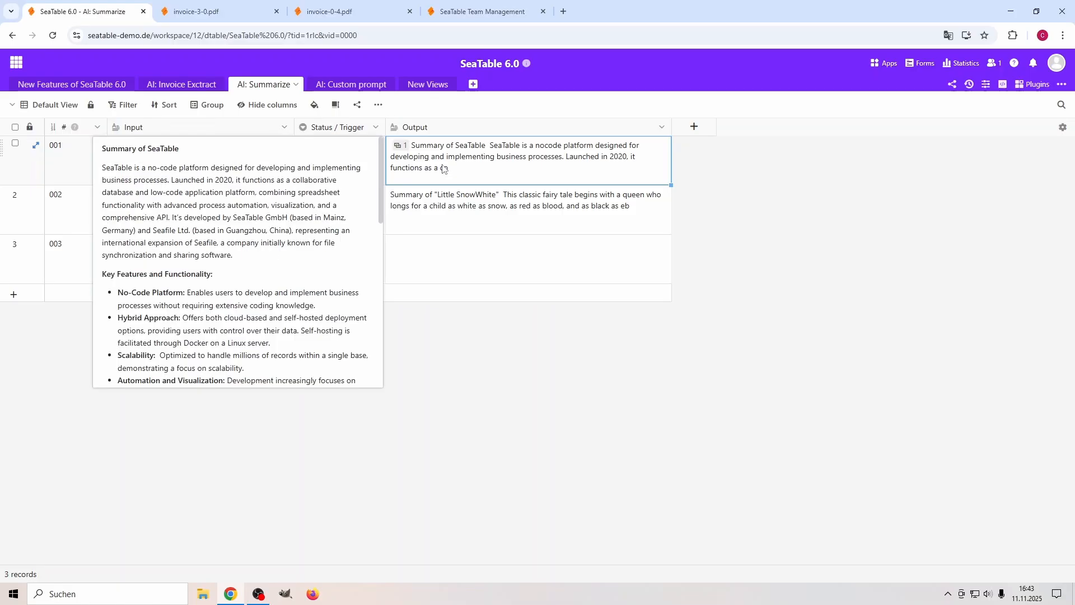
{"action": "left_click", "coordinate": [539, 372]}
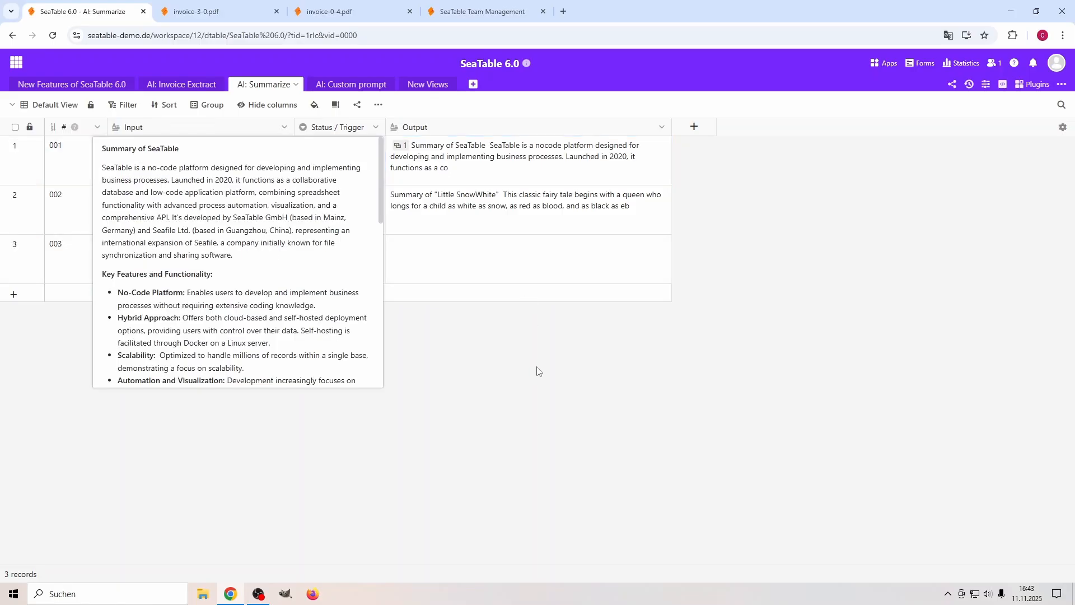
Reread record 001's full Output down to its Type of Text section, and check record 003's Output cell.
{"action": "double_click", "coordinate": [478, 163]}
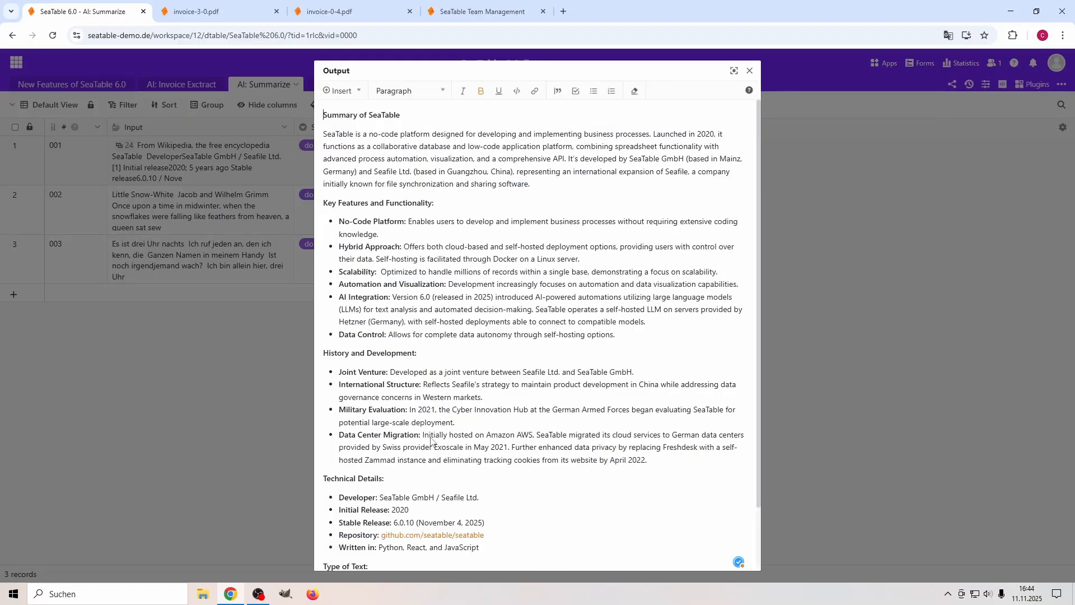
{"action": "scroll", "coordinate": [456, 437], "scroll_direction": "down", "scroll_amount": 2}
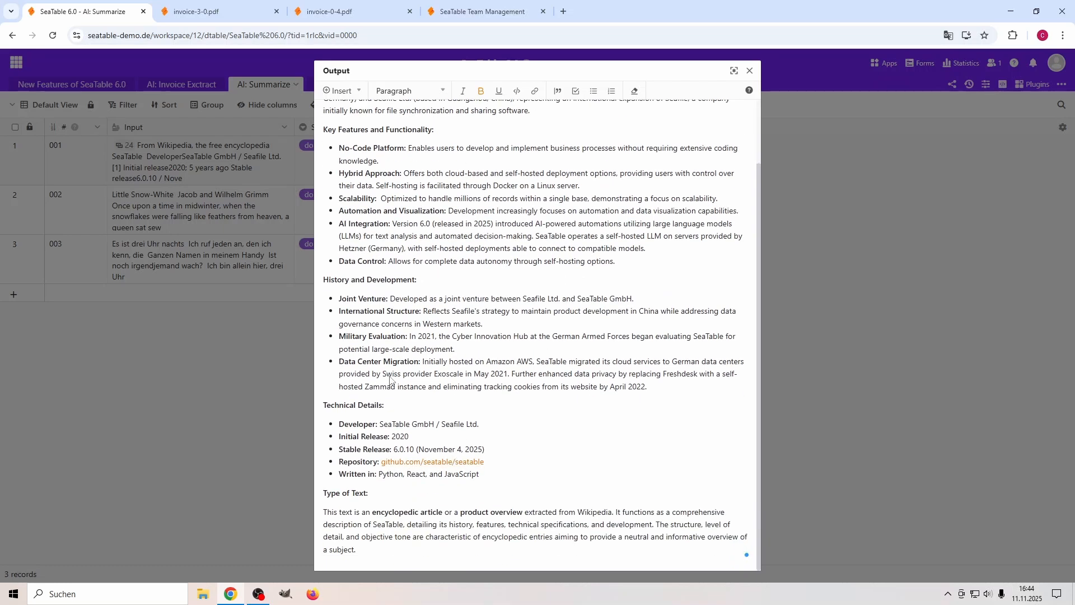
{"action": "left_click", "coordinate": [749, 71]}
{"action": "left_click", "coordinate": [468, 256]}
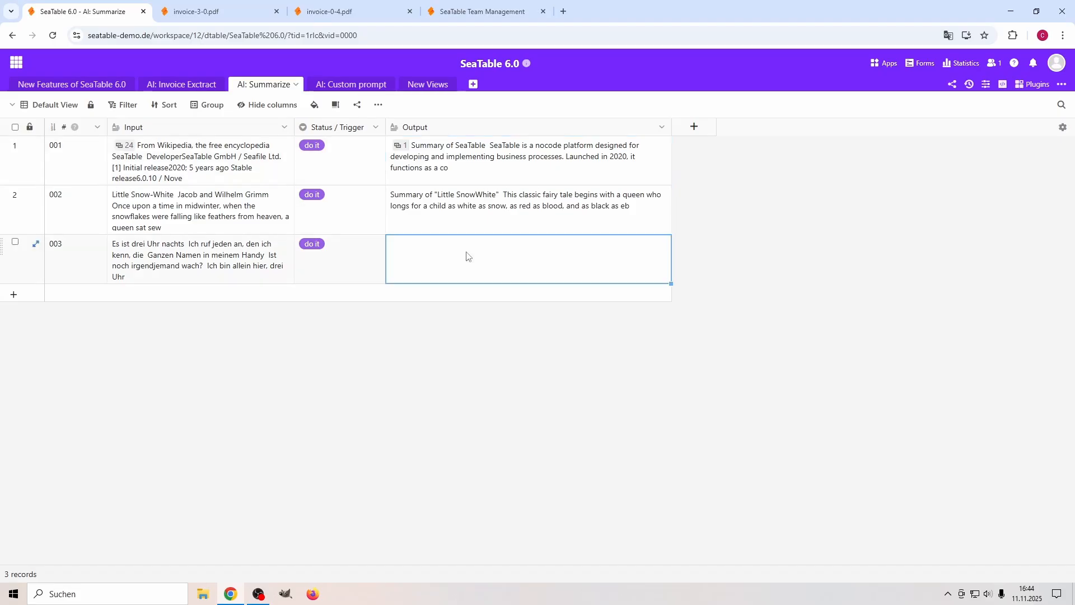
{"action": "left_click", "coordinate": [370, 268]}
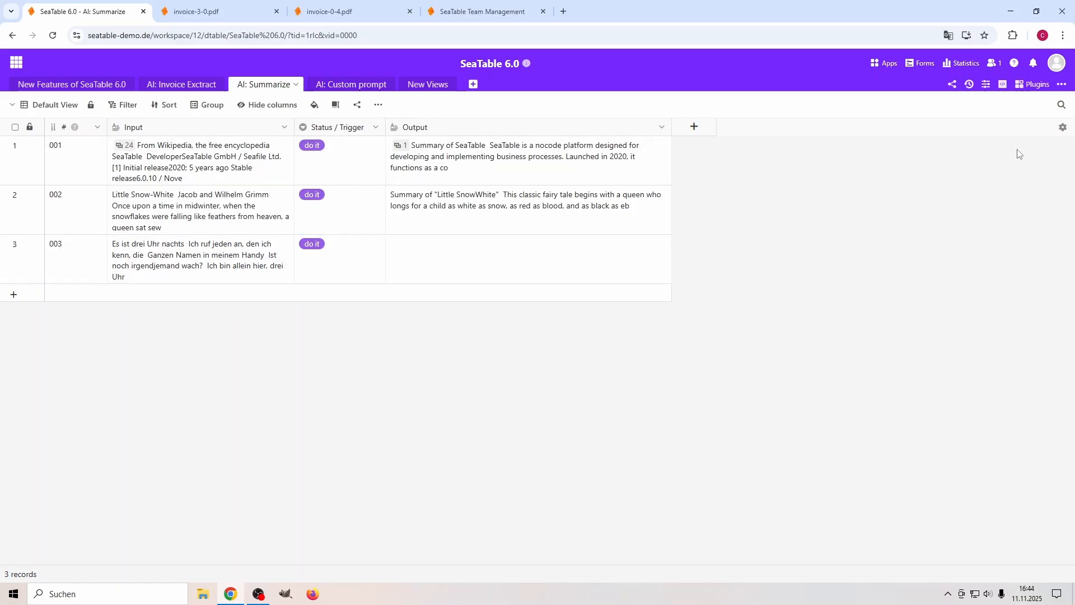
Review the Run AI action of the Summarize automation rule and check the rule's running logs.
{"action": "left_click", "coordinate": [985, 84]}
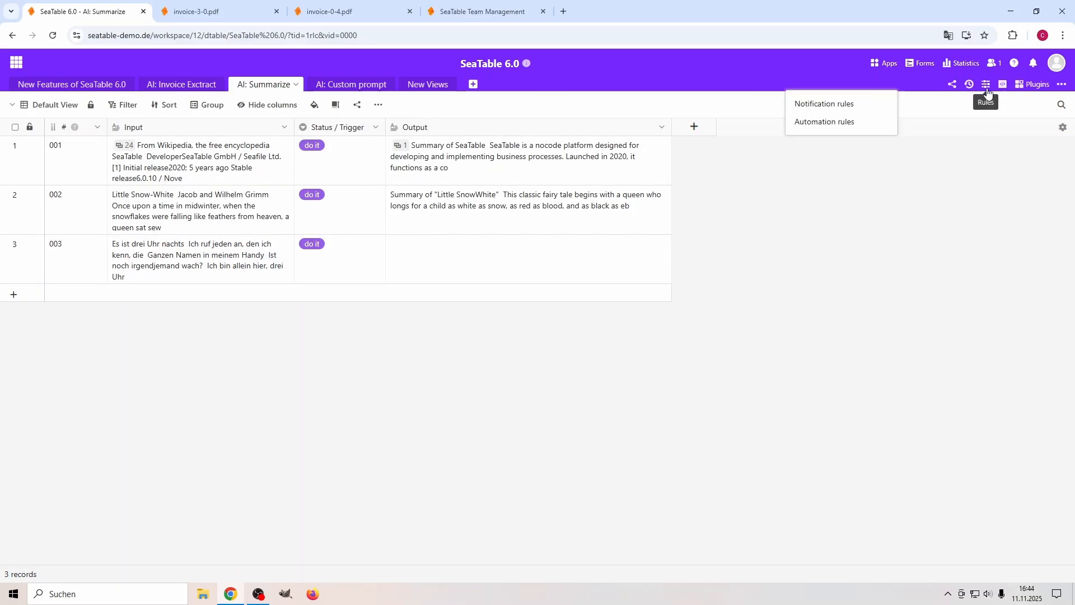
{"action": "left_click", "coordinate": [837, 129]}
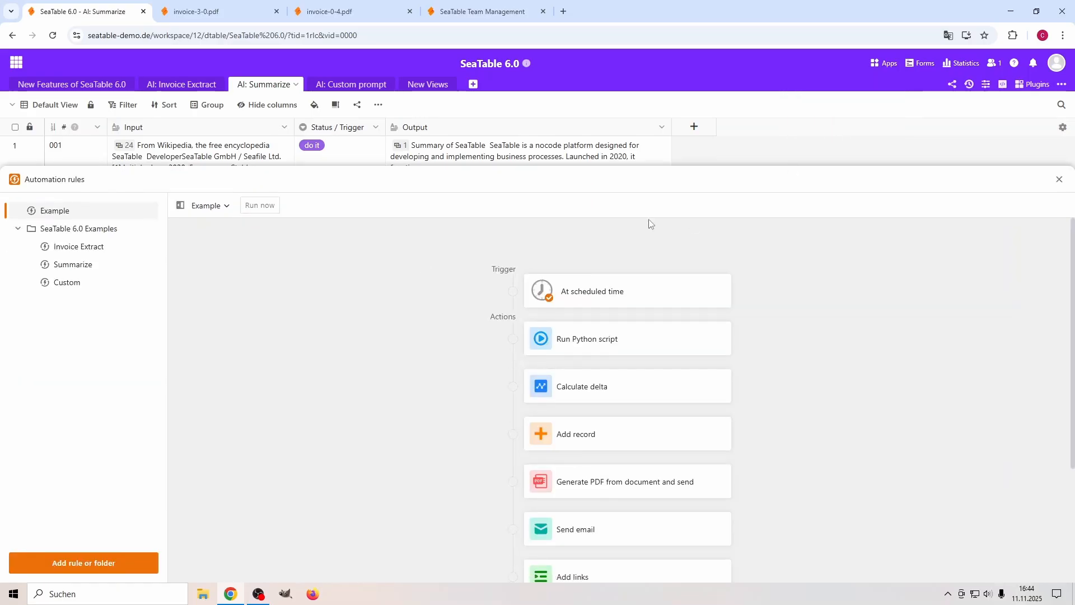
{"action": "left_click", "coordinate": [76, 268]}
{"action": "left_click", "coordinate": [619, 347]}
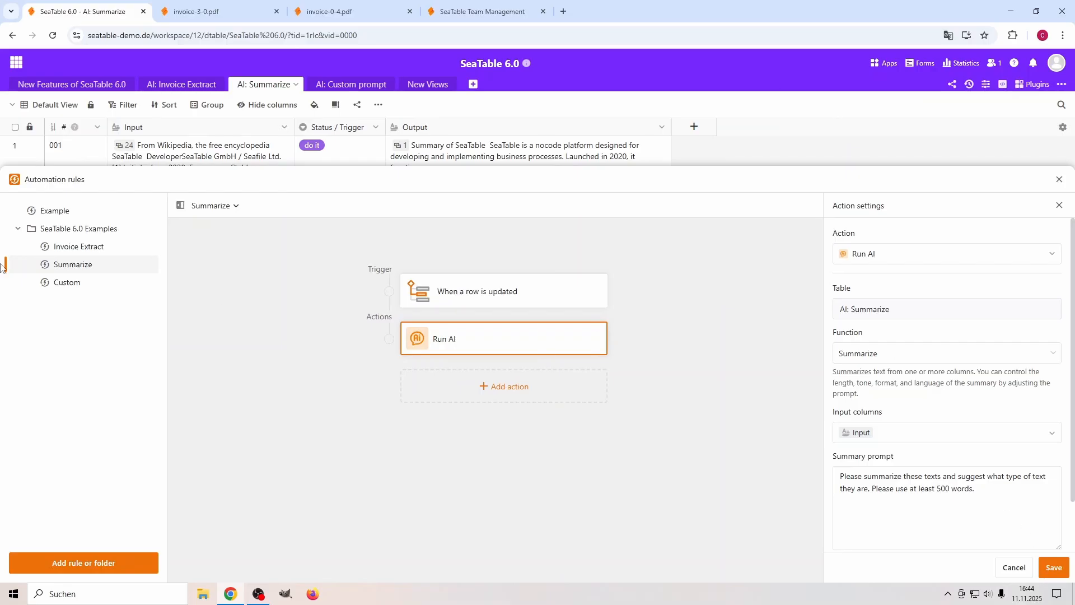
{"action": "left_click", "coordinate": [148, 265]}
{"action": "left_click", "coordinate": [184, 302]}
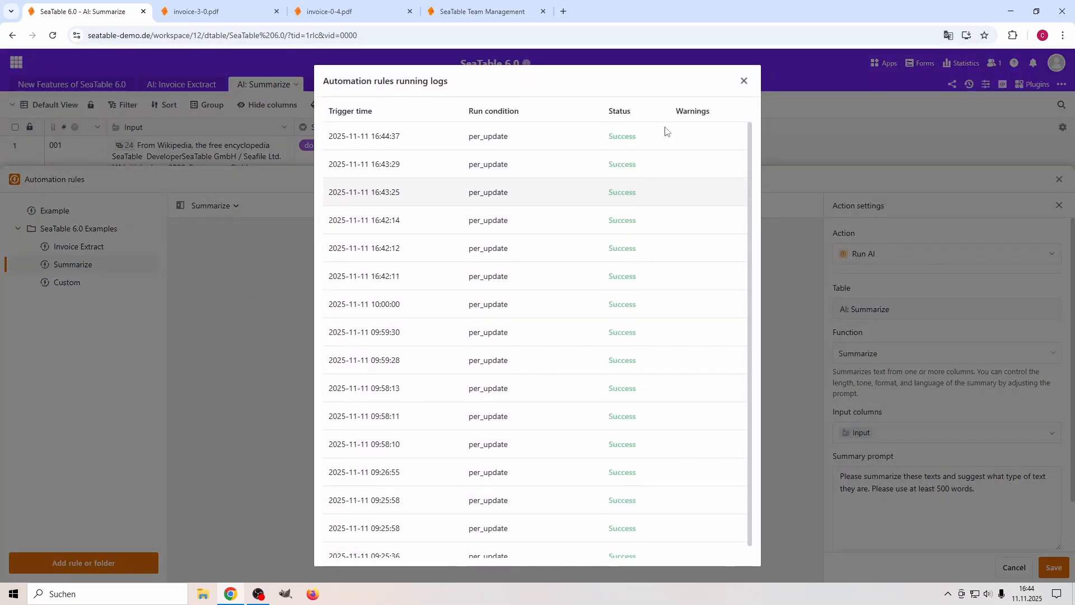
{"action": "left_click", "coordinate": [743, 81]}
{"action": "left_click", "coordinate": [1058, 179]}
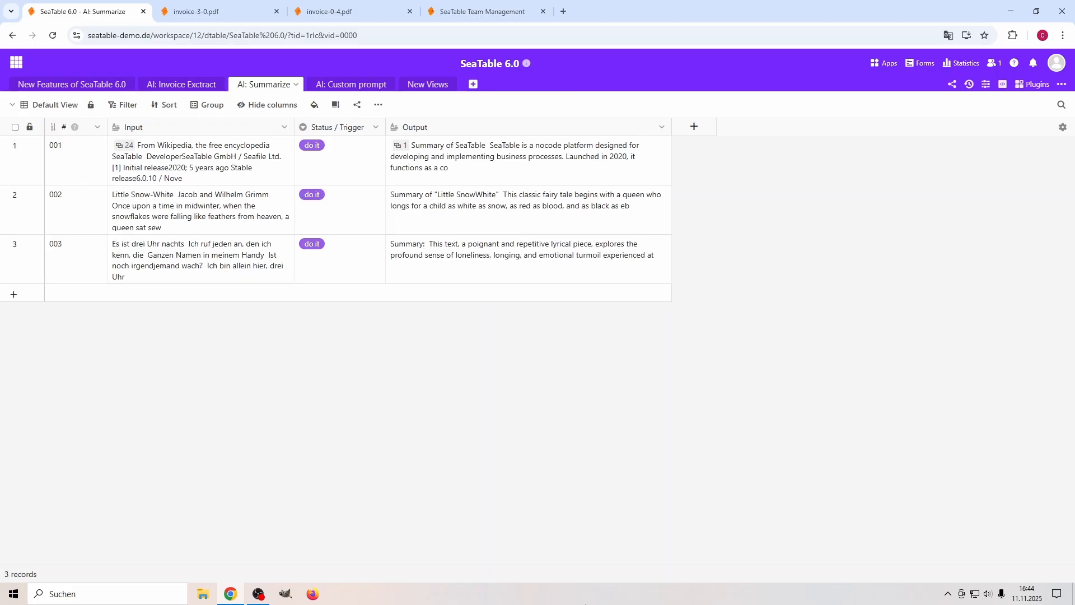
Read record 003's full Output summary down to its Type of Text section.
{"action": "double_click", "coordinate": [462, 253]}
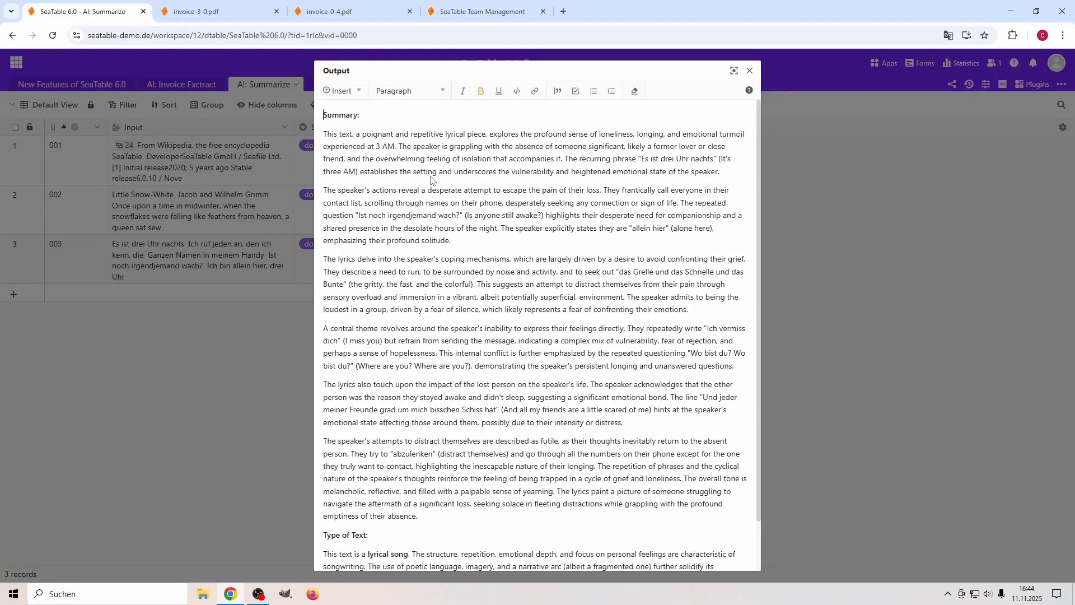
{"action": "scroll", "coordinate": [393, 145], "scroll_direction": "down", "scroll_amount": 1}
{"action": "scroll", "coordinate": [400, 391], "scroll_direction": "up", "scroll_amount": 1}
{"action": "scroll", "coordinate": [393, 306], "scroll_direction": "down", "scroll_amount": 1}
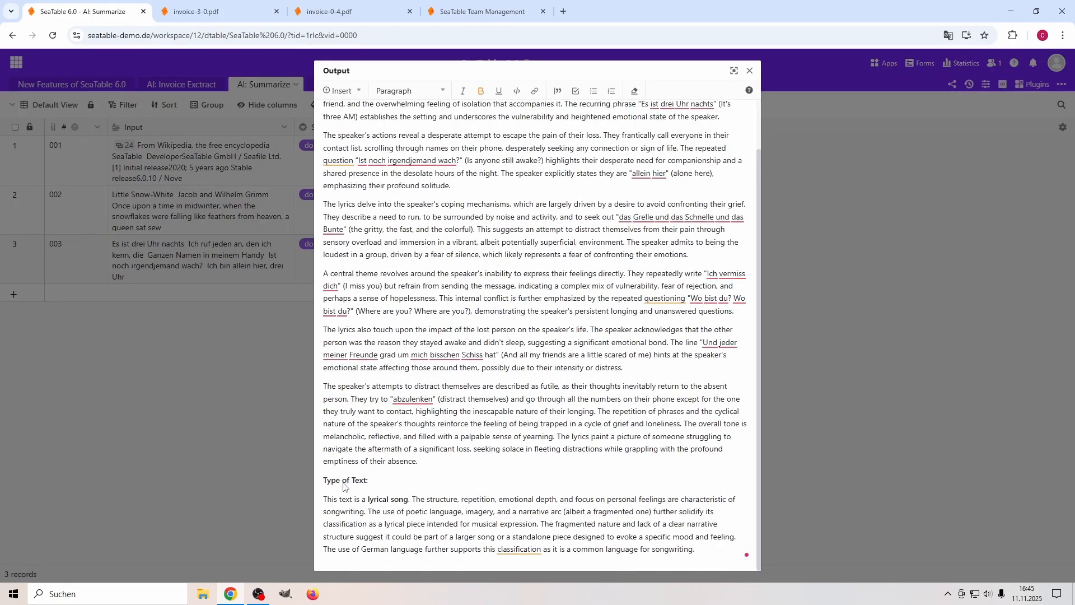
{"action": "left_click", "coordinate": [749, 71]}
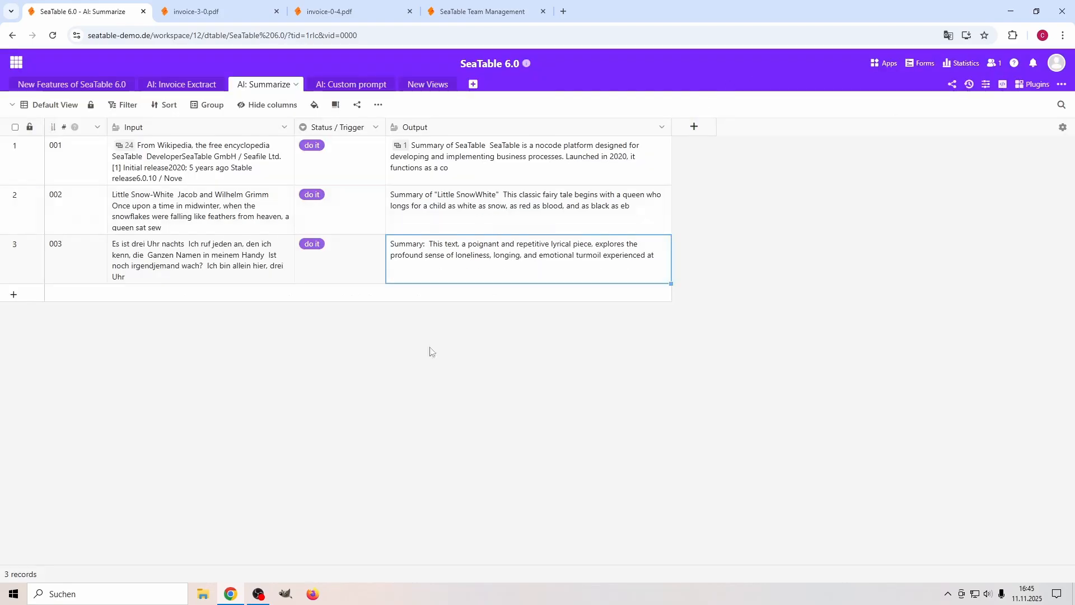
In the AI: Custom prompt table, examine the Custom automation rule's Run AI settings and compare its prompt with the table columns.
{"action": "left_click", "coordinate": [360, 89]}
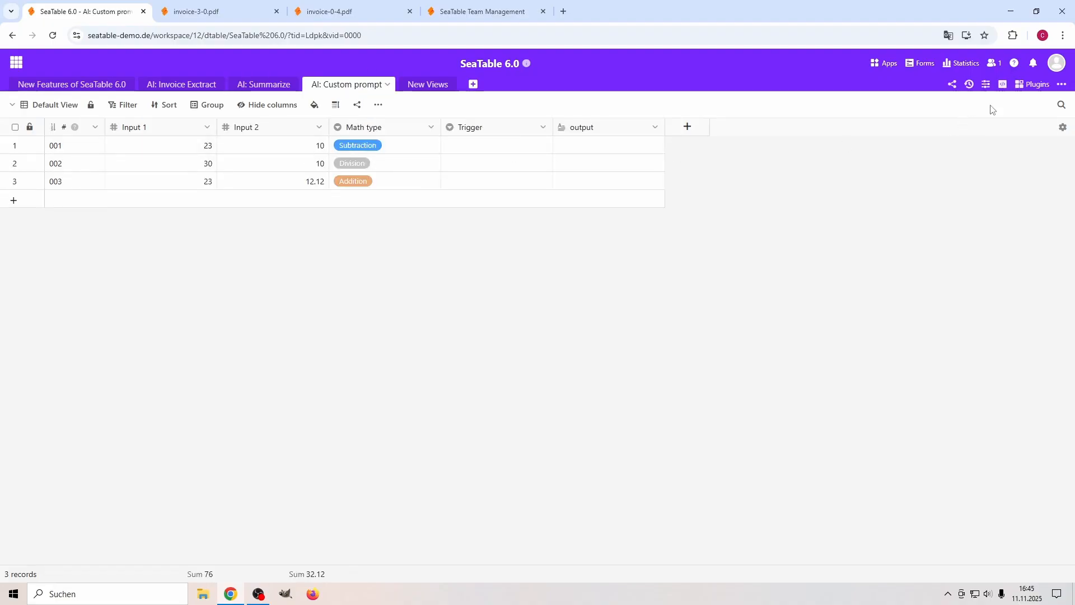
{"action": "left_click", "coordinate": [985, 84]}
{"action": "left_click", "coordinate": [824, 122]}
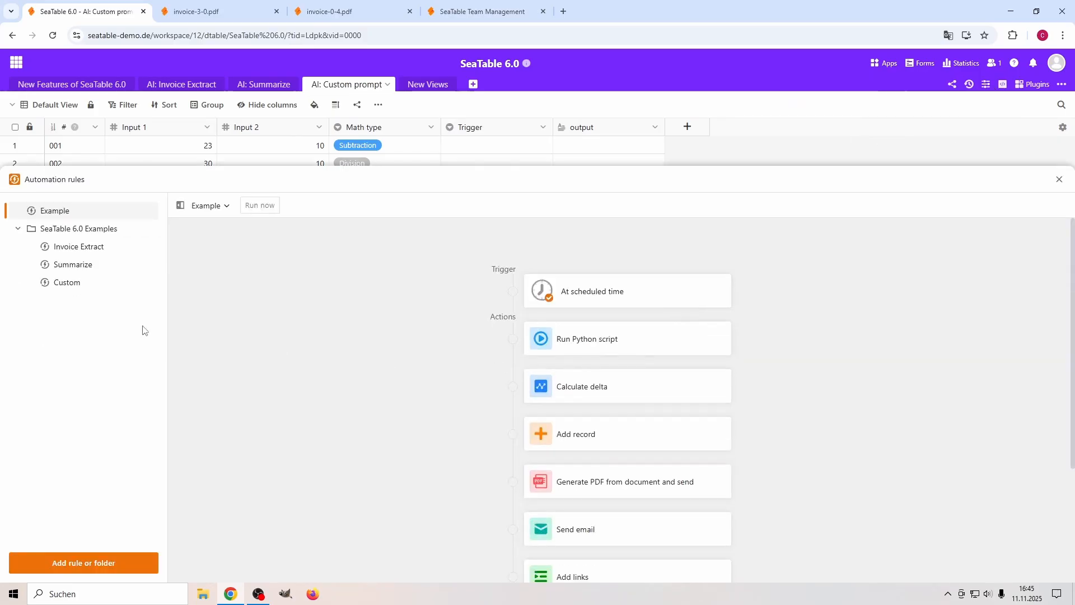
{"action": "left_click", "coordinate": [70, 283]}
{"action": "left_click", "coordinate": [576, 340]}
{"action": "scroll", "coordinate": [865, 437], "scroll_direction": "down", "scroll_amount": 1}
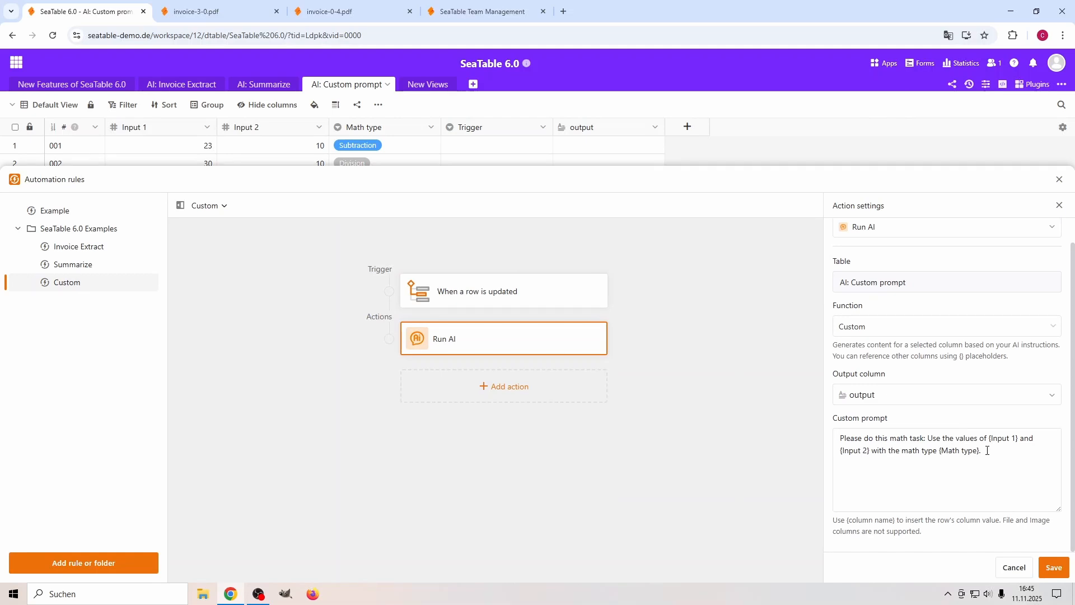
{"action": "left_click_drag", "start_coordinate": [537, 170], "coordinate": [531, 225]}
{"action": "left_click_drag", "start_coordinate": [536, 167], "coordinate": [540, 231]}
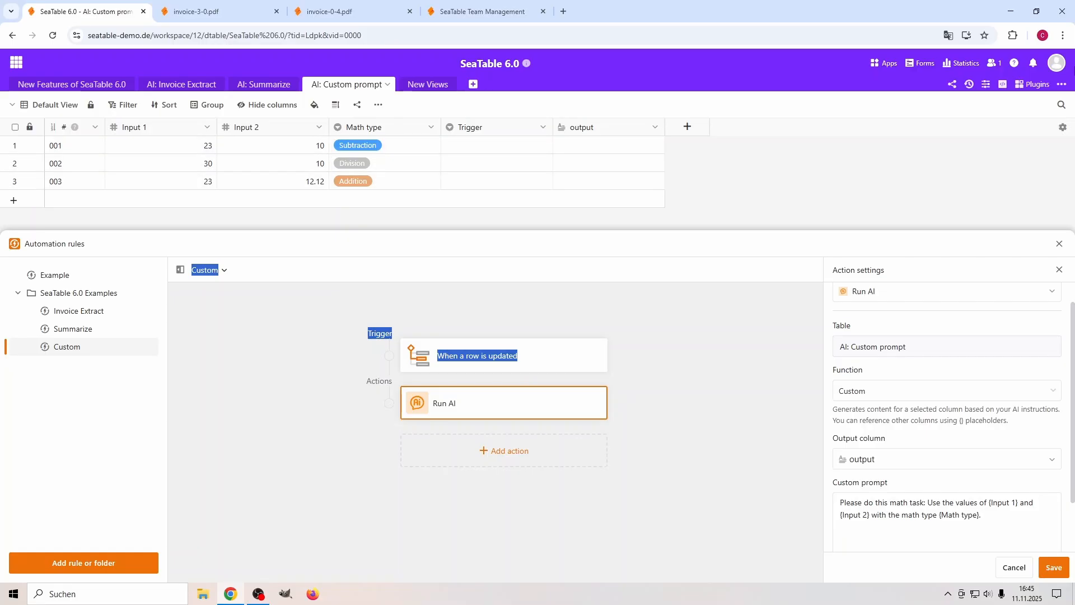
{"action": "left_click", "coordinate": [1059, 244]}
Set Trigger to "do it now" in all three records and check record 001's full output text.
{"action": "left_click", "coordinate": [482, 149]}
{"action": "left_click", "coordinate": [482, 148]}
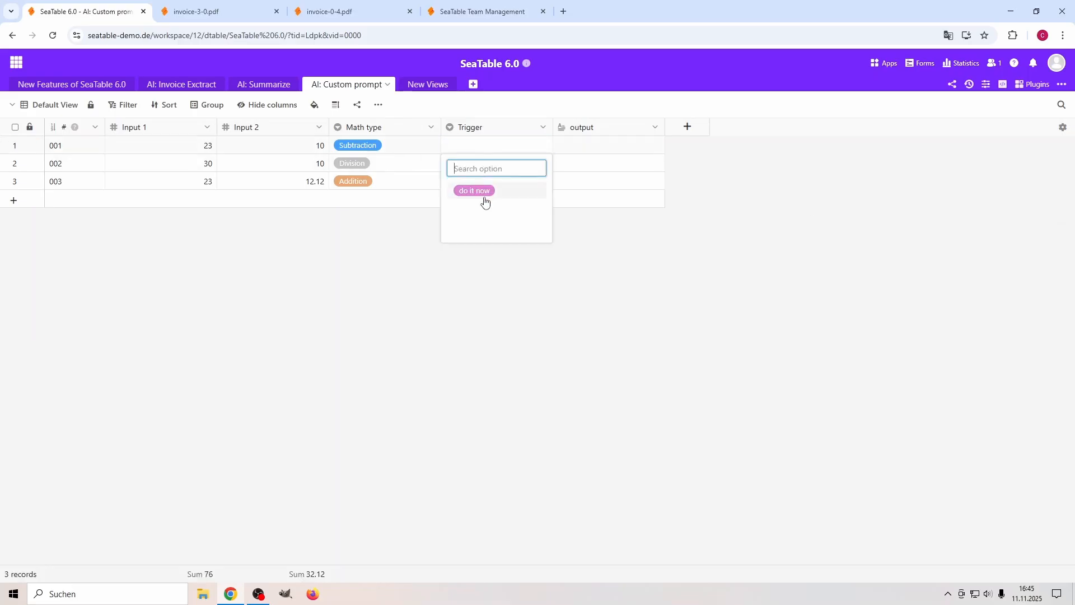
{"action": "left_click", "coordinate": [478, 192]}
{"action": "left_click", "coordinate": [485, 165]}
{"action": "left_click", "coordinate": [485, 165]}
{"action": "left_click", "coordinate": [476, 209]}
{"action": "left_click", "coordinate": [492, 181]}
{"action": "left_click", "coordinate": [493, 181]}
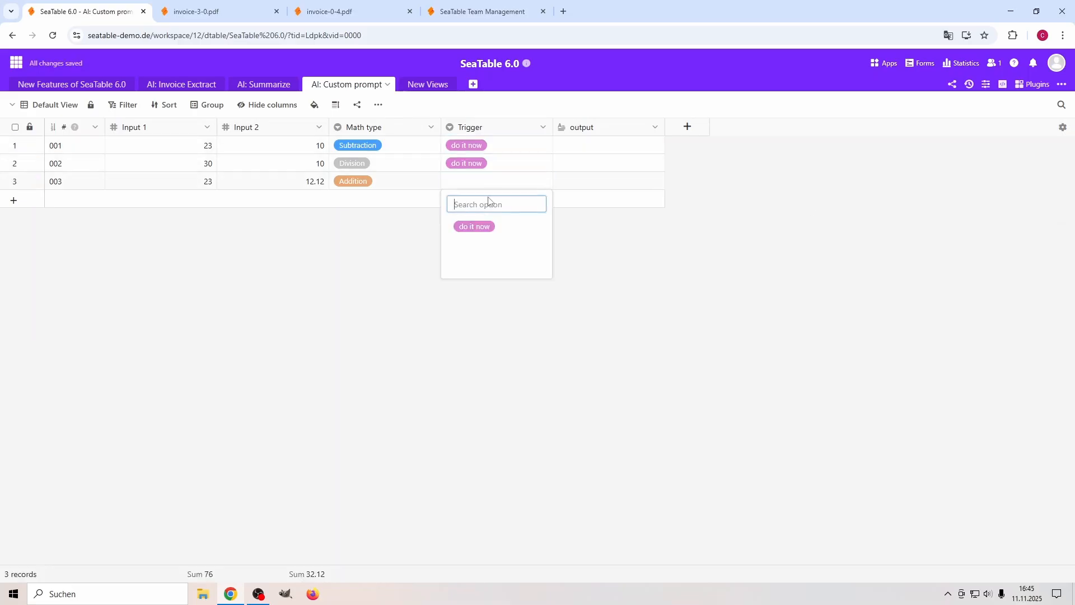
{"action": "left_click", "coordinate": [476, 226]}
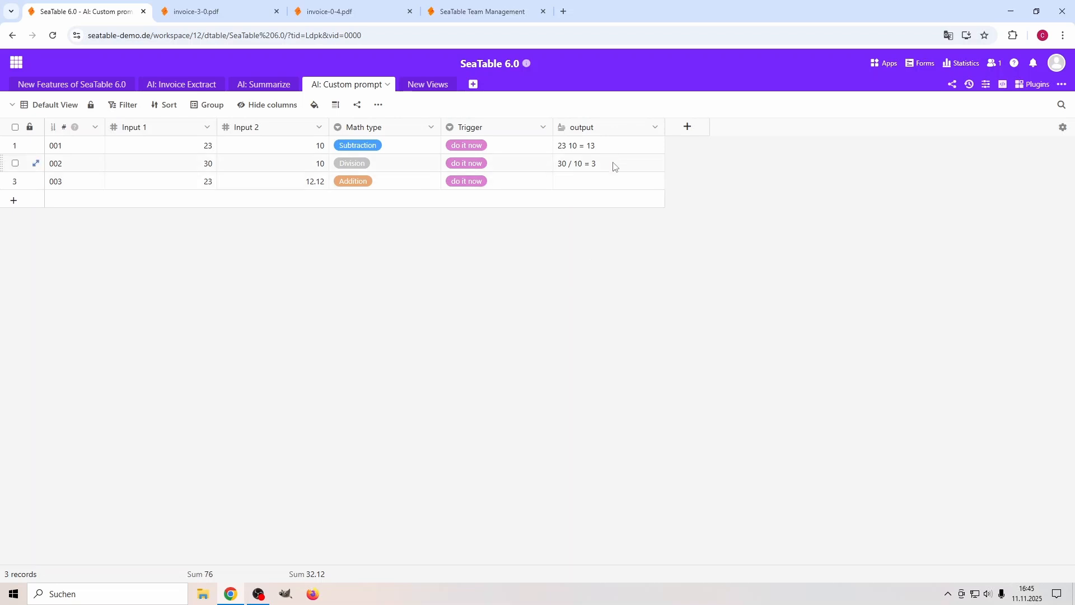
{"action": "double_click", "coordinate": [609, 147]}
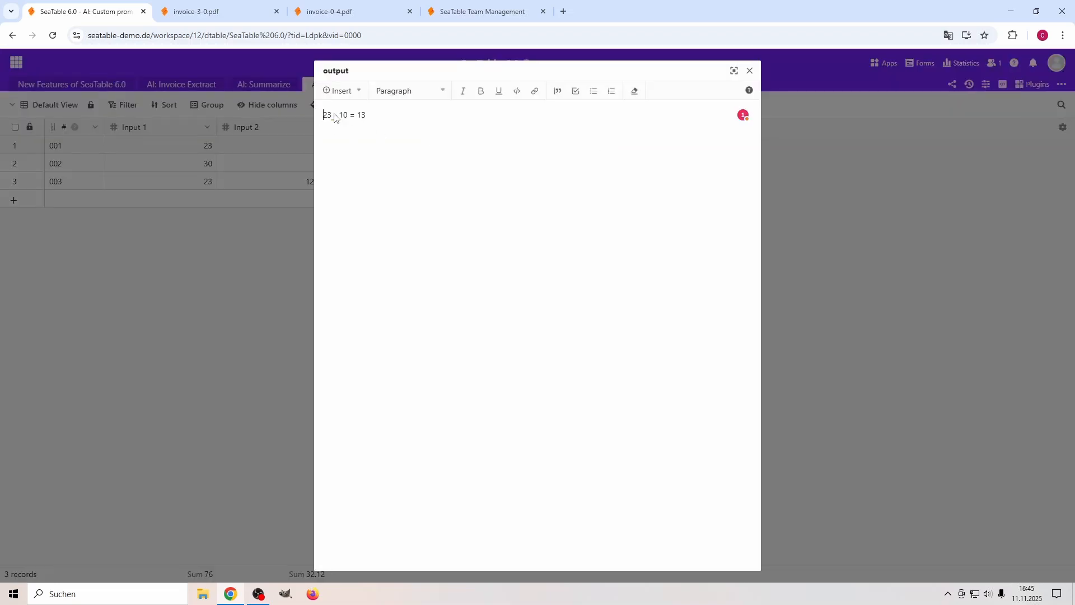
{"action": "left_click", "coordinate": [750, 71]}
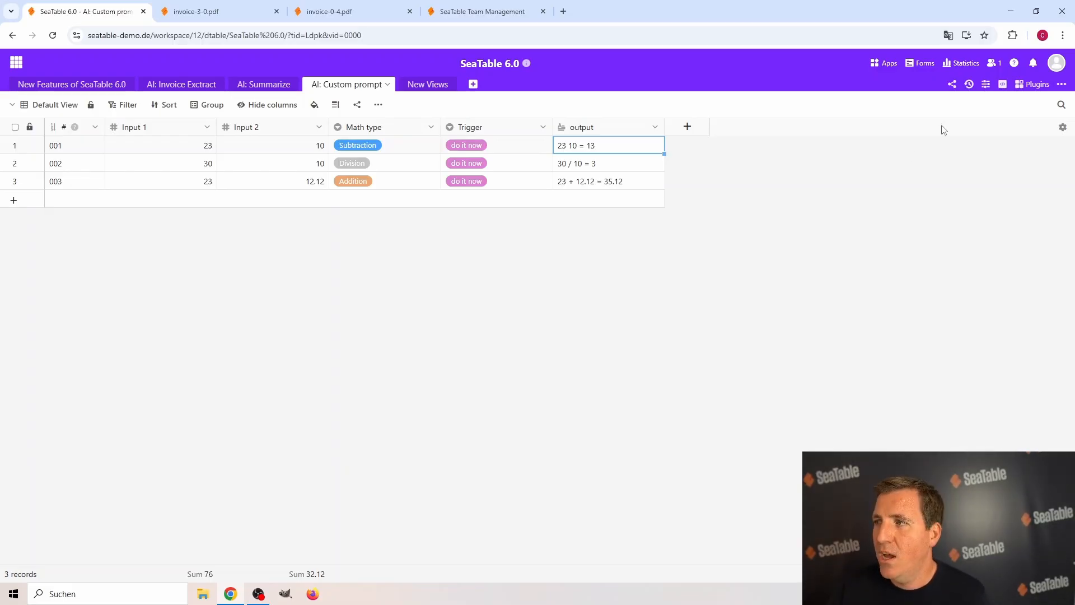
Reopen the Custom automation rule and review its Run AI function, output column and custom prompt.
{"action": "left_click", "coordinate": [986, 85]}
{"action": "left_click", "coordinate": [847, 127]}
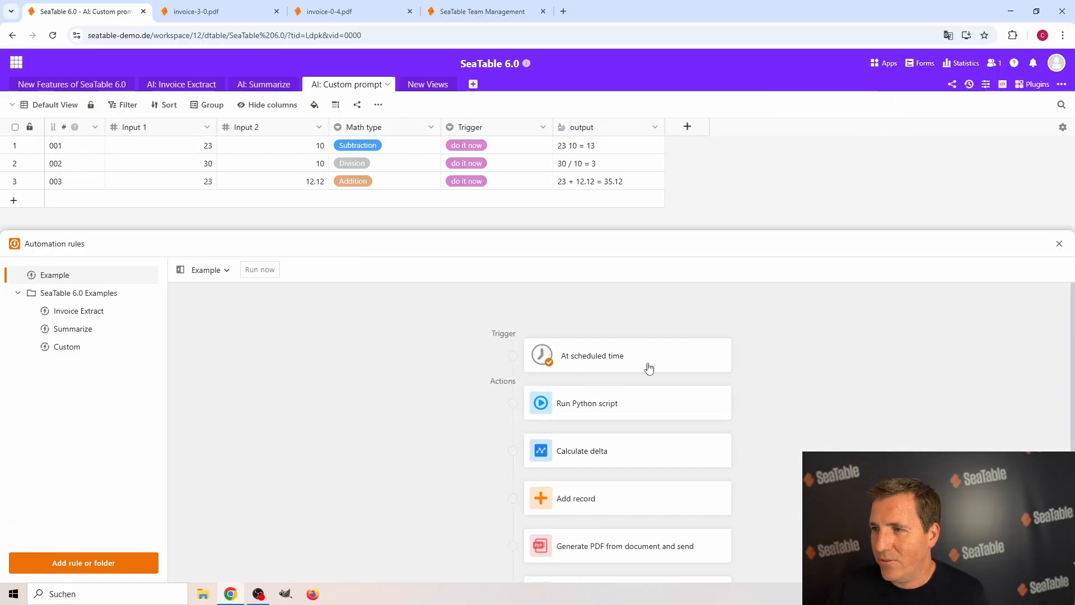
{"action": "left_click", "coordinate": [69, 351]}
{"action": "left_click", "coordinate": [610, 400]}
{"action": "scroll", "coordinate": [947, 476], "scroll_direction": "down", "scroll_amount": 3}
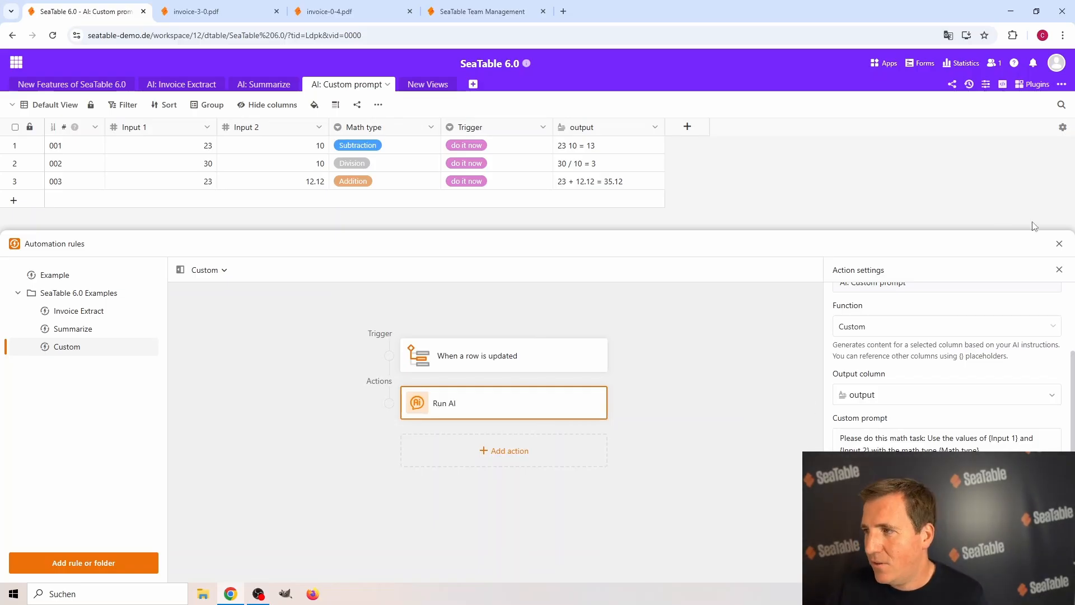
{"action": "left_click", "coordinate": [1059, 244]}
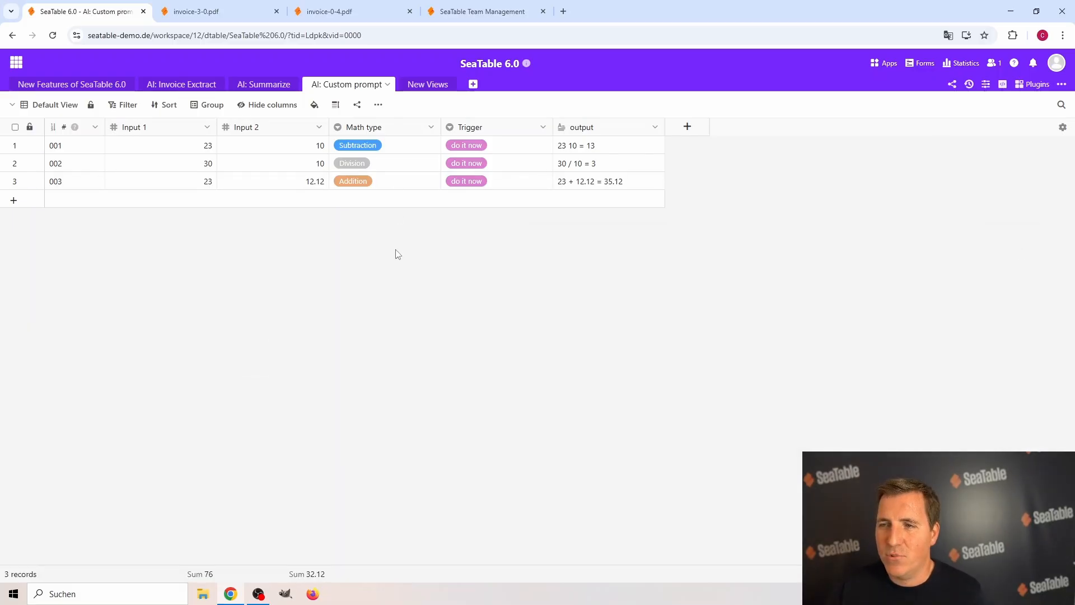
In the New Features of SeaTable 6.0 table, tick the checkboxes for New Automation Wizard and AI powered automations.
{"action": "left_click", "coordinate": [78, 84]}
{"action": "left_click", "coordinate": [335, 146]}
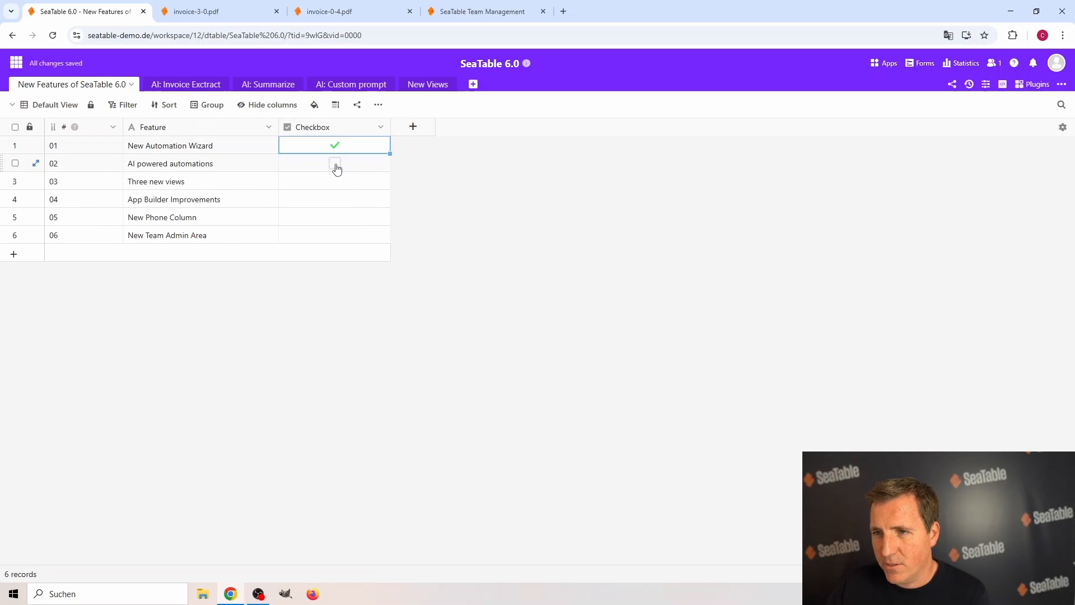
{"action": "left_click", "coordinate": [335, 165]}
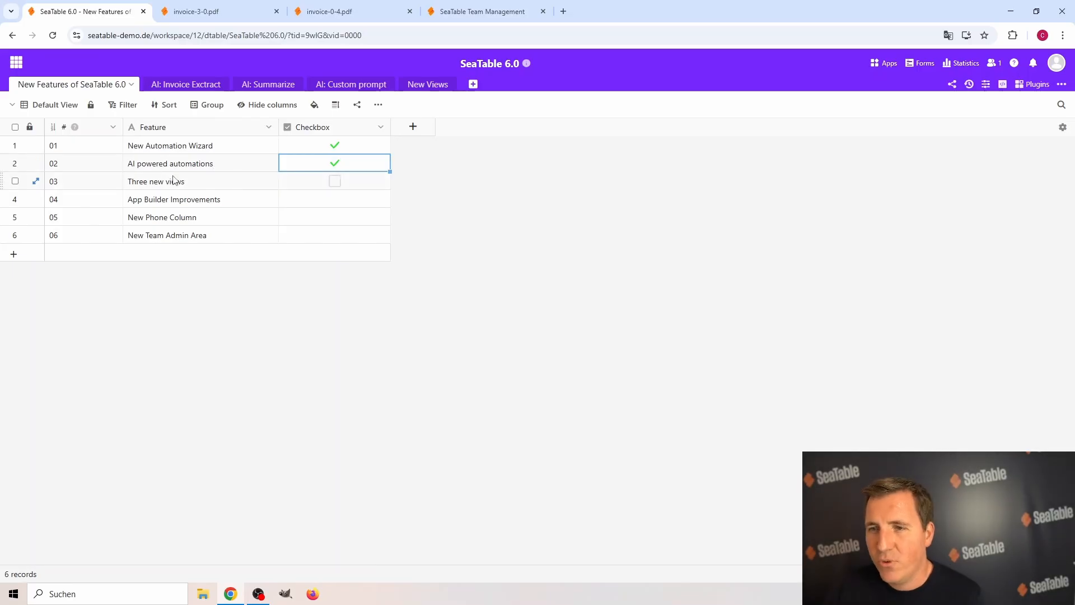
Review the view types that can be added to the New Views table, and open the list of installed plugins.
{"action": "left_click", "coordinate": [431, 85]}
{"action": "left_click", "coordinate": [63, 107]}
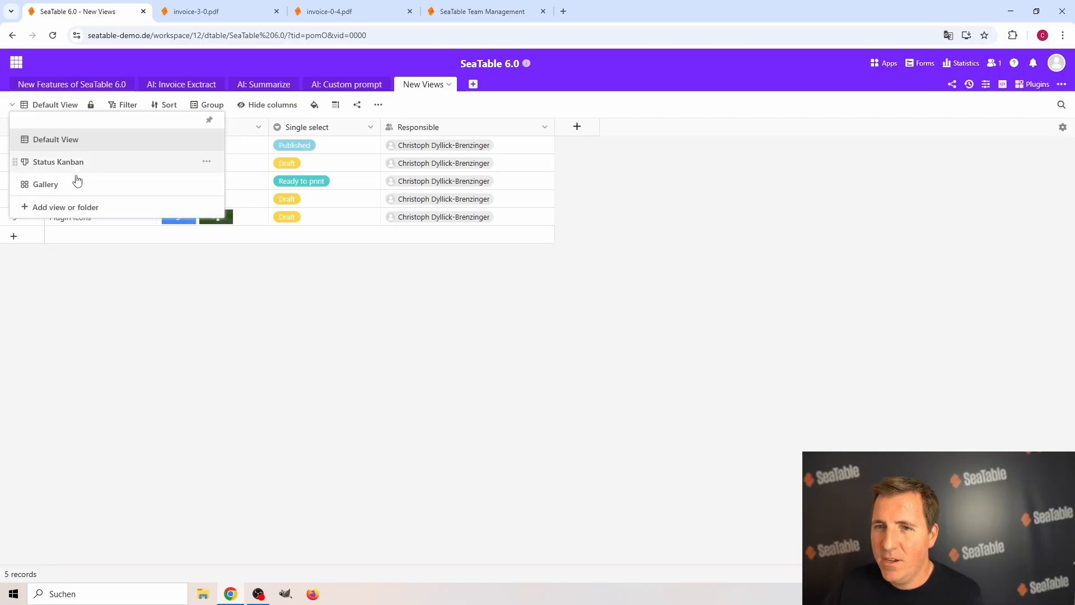
{"action": "left_click", "coordinate": [79, 212]}
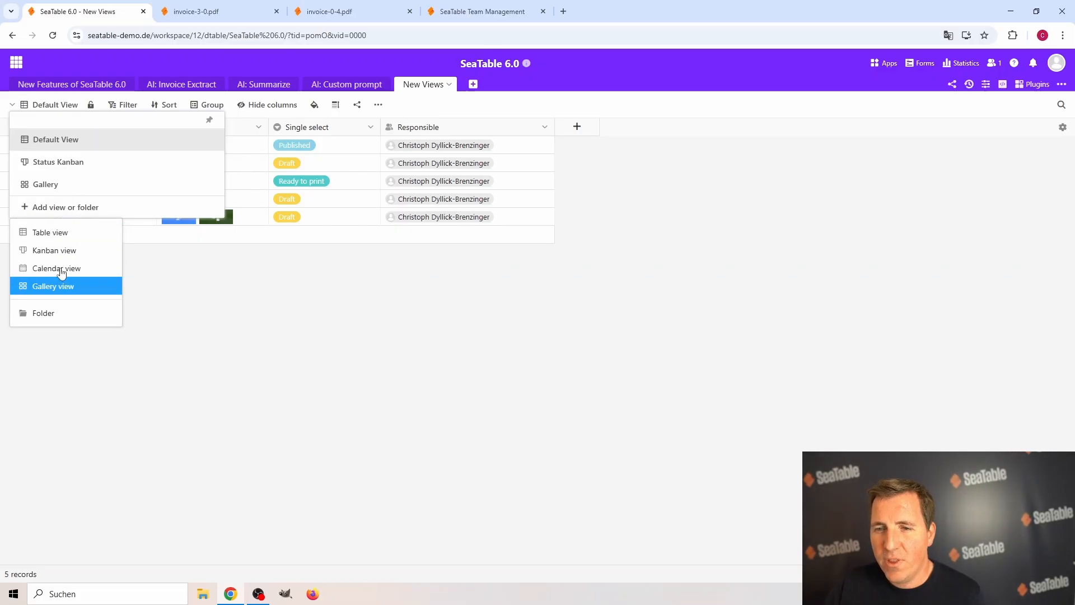
{"action": "mouse_move", "coordinate": [71, 237]}
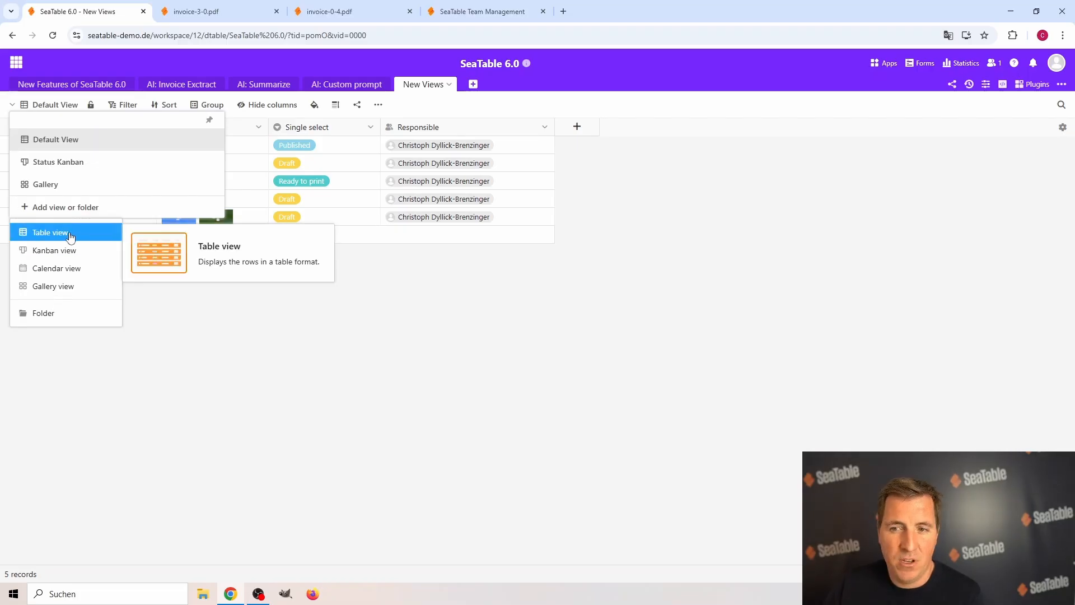
{"action": "mouse_move", "coordinate": [71, 287]}
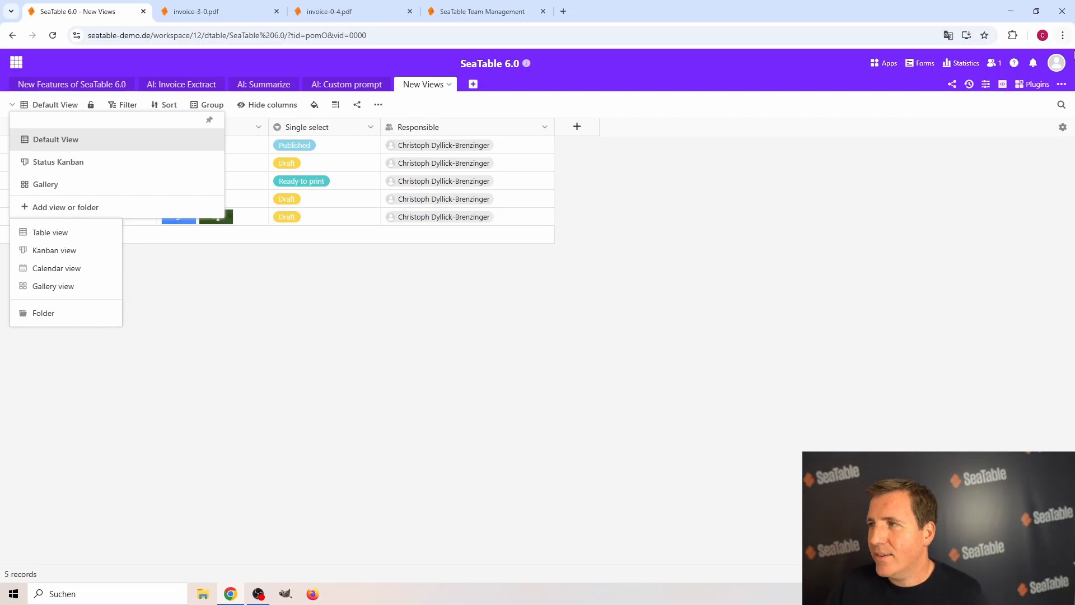
{"action": "left_click", "coordinate": [1033, 85]}
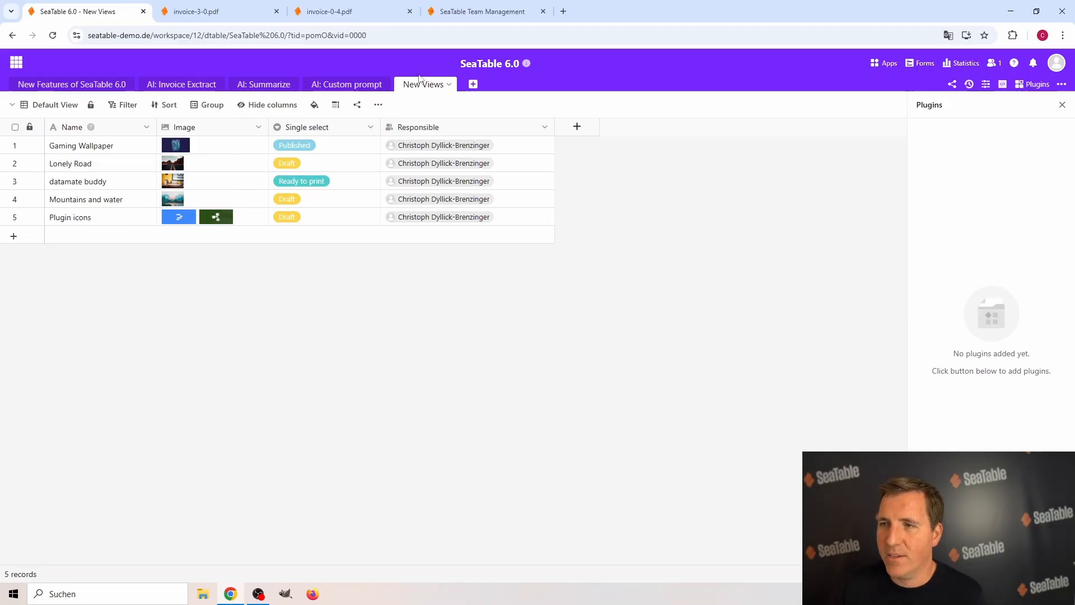
Examine the Status Kanban view with its user and external-link sharing options, and return to the Default View.
{"action": "left_click", "coordinate": [53, 105]}
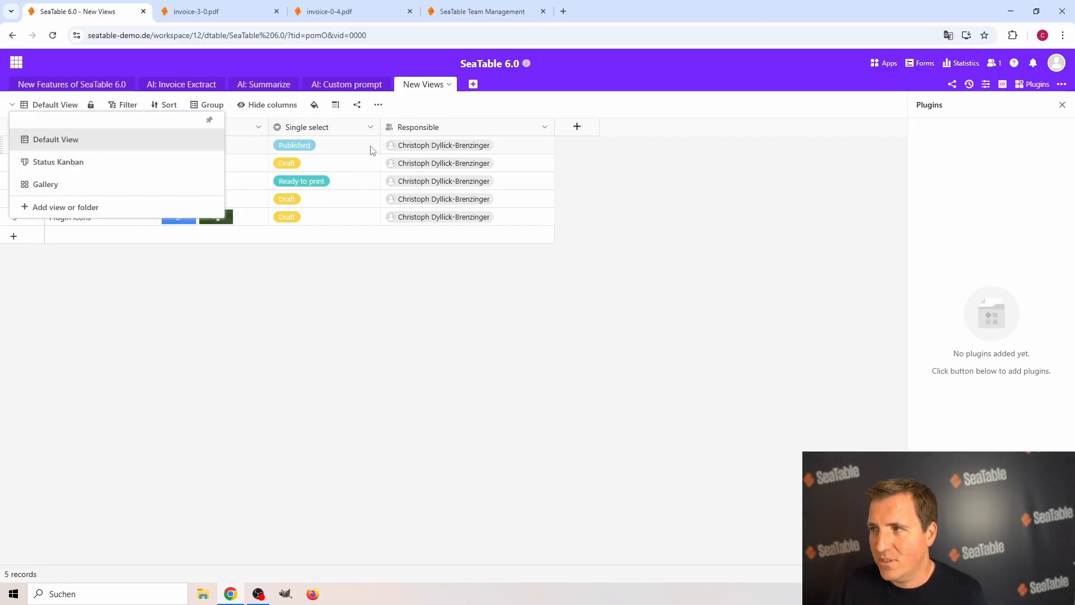
{"action": "left_click", "coordinate": [63, 164]}
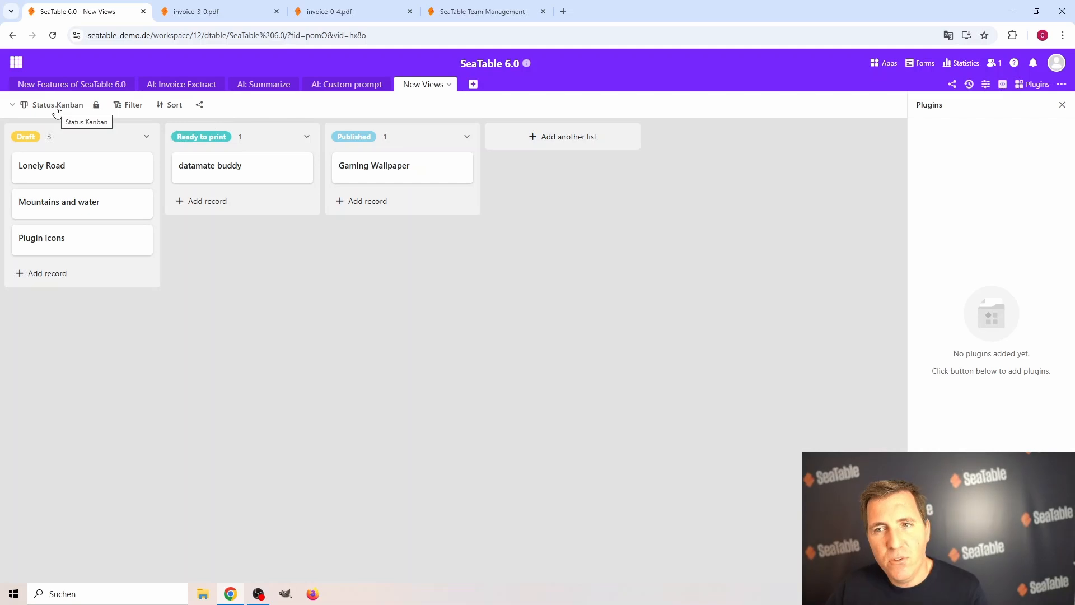
{"action": "left_click", "coordinate": [200, 105]}
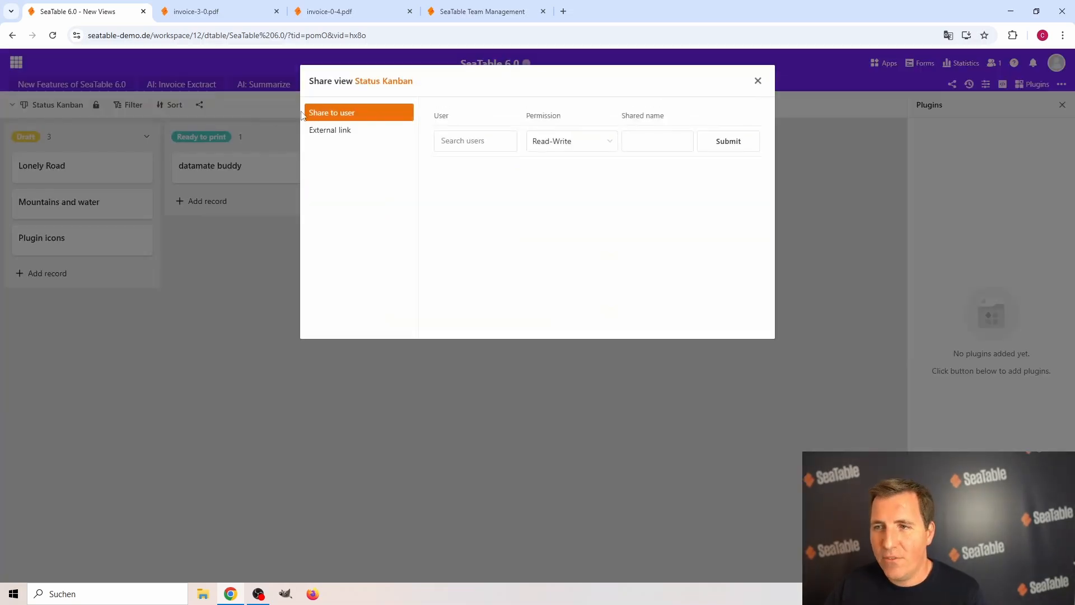
{"action": "left_click", "coordinate": [350, 131]}
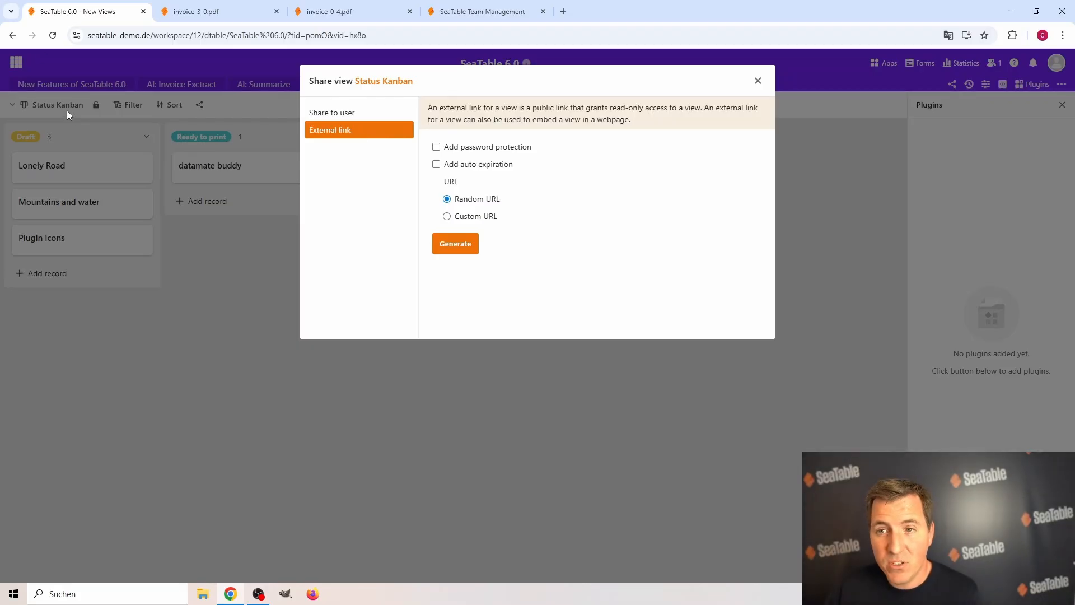
{"action": "left_click", "coordinate": [334, 117]}
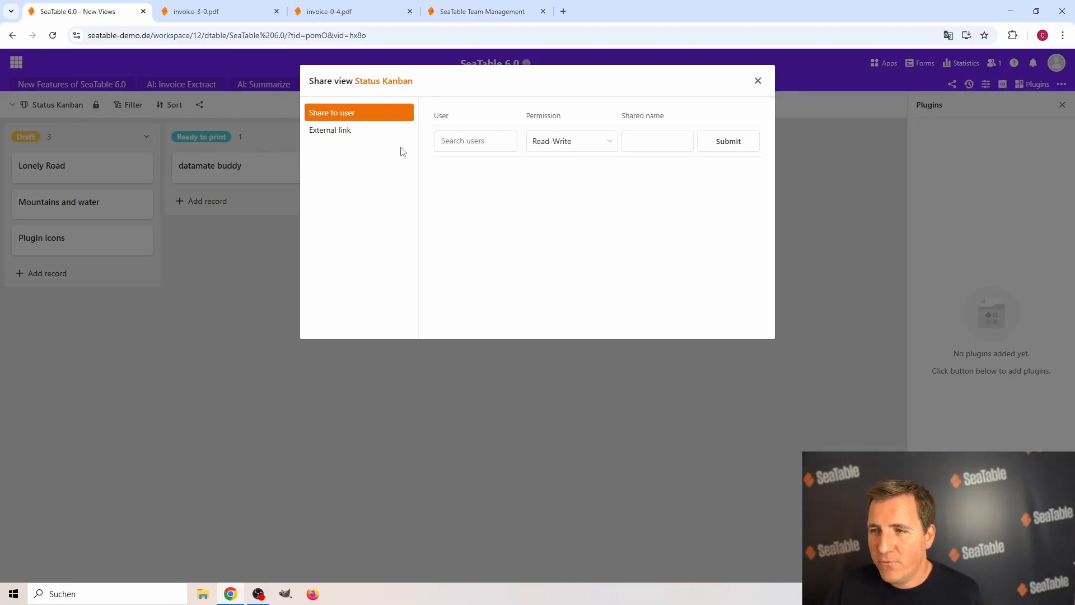
{"action": "left_click", "coordinate": [195, 283]}
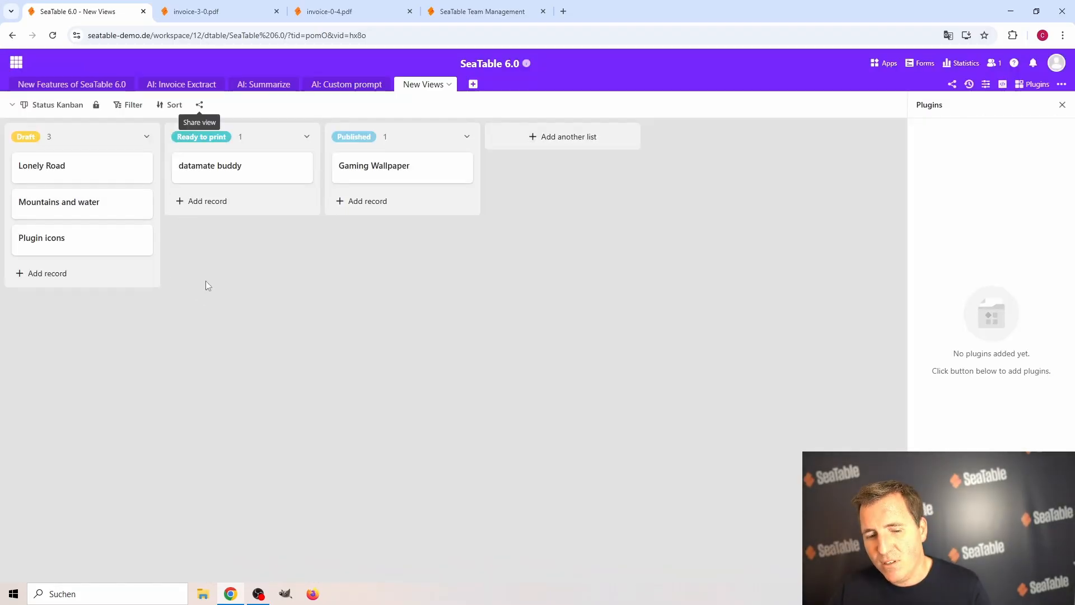
{"action": "left_click", "coordinate": [53, 106]}
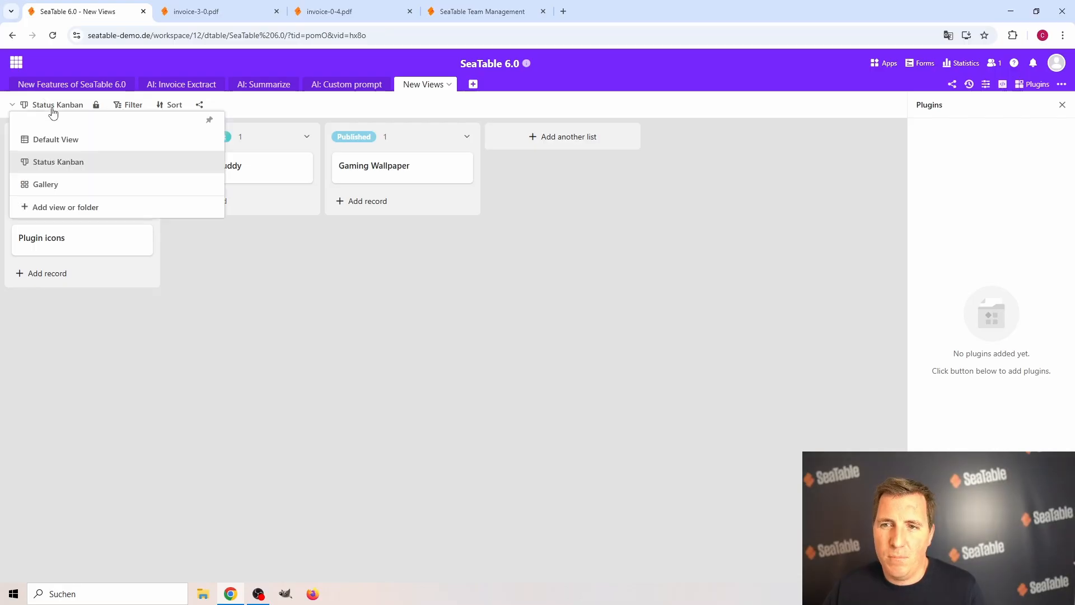
{"action": "left_click", "coordinate": [55, 139]}
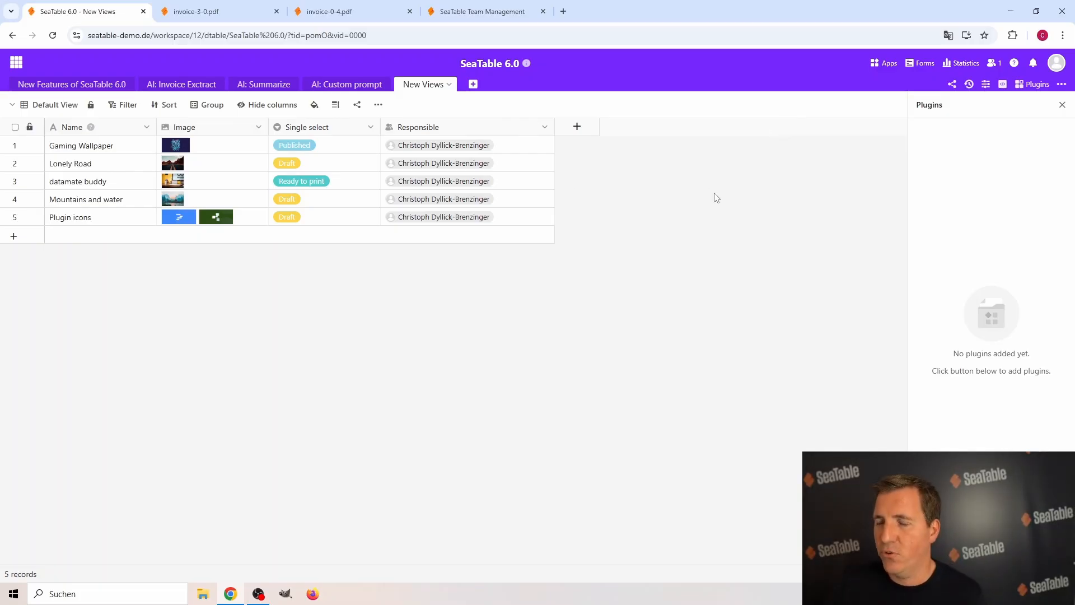
In the New Features of SeaTable 6.0 table, tick the checkbox for Three new views and close the plugins panel.
{"action": "left_click", "coordinate": [72, 85]}
{"action": "left_click", "coordinate": [334, 181]}
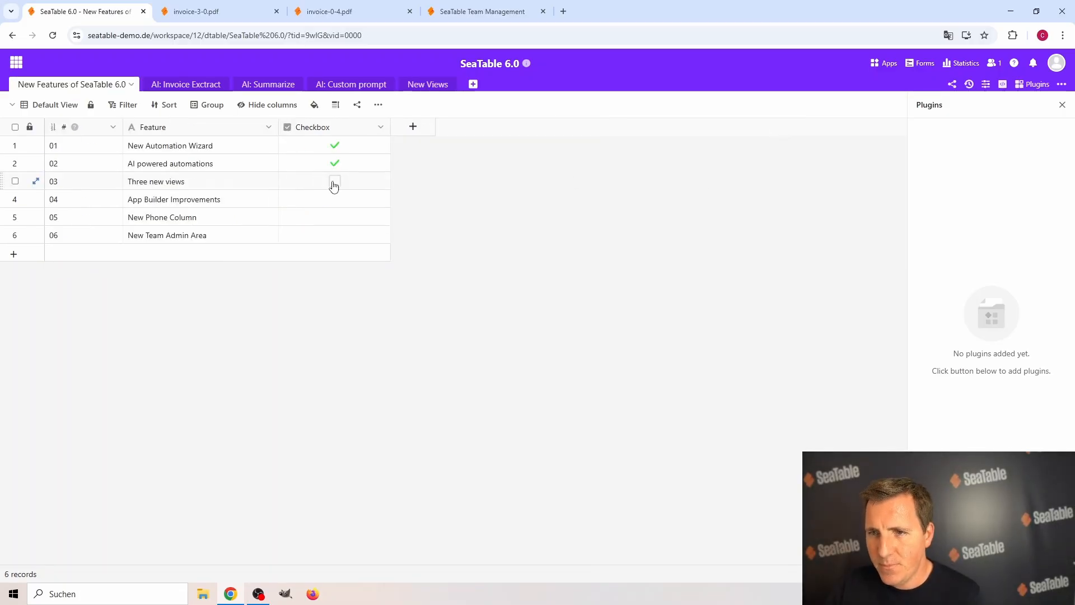
{"action": "left_click", "coordinate": [1061, 104]}
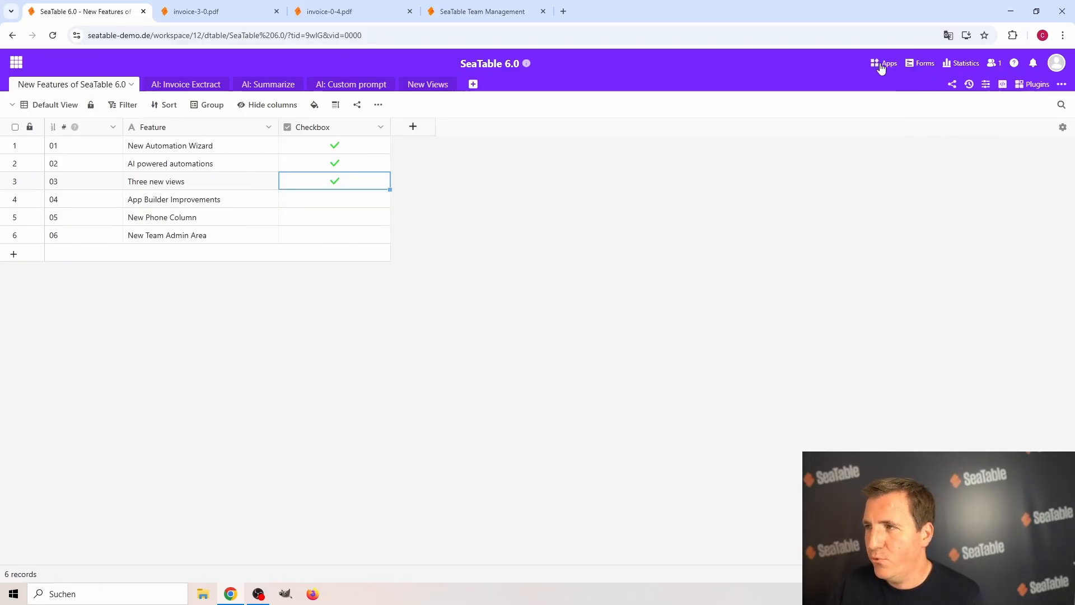
View the SeaTable 6.0 app as published, close it, and open the same app for editing.
{"action": "left_click", "coordinate": [880, 66]}
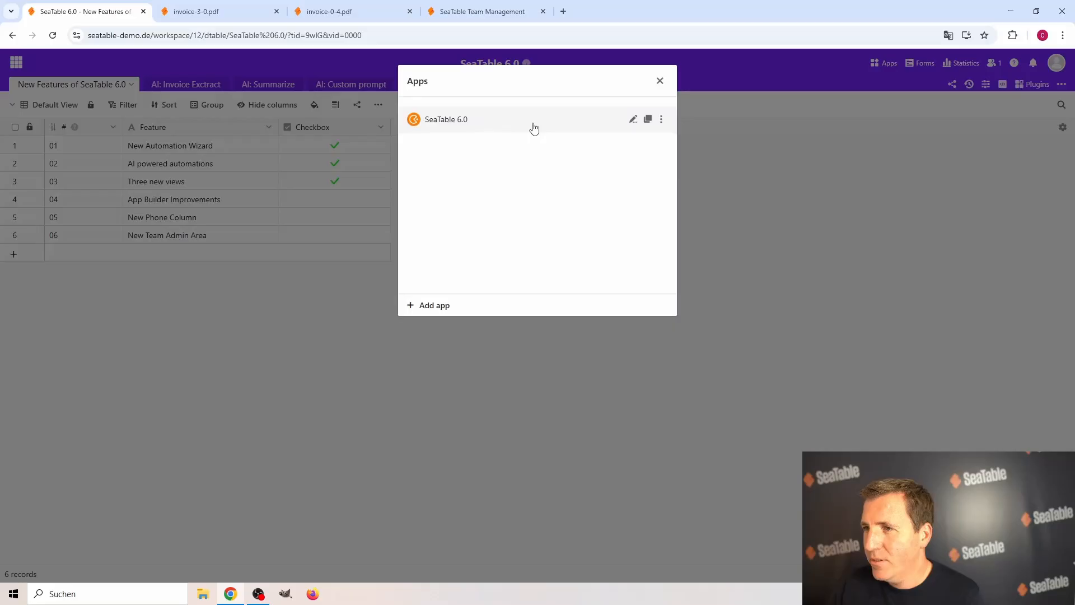
{"action": "left_click", "coordinate": [449, 120]}
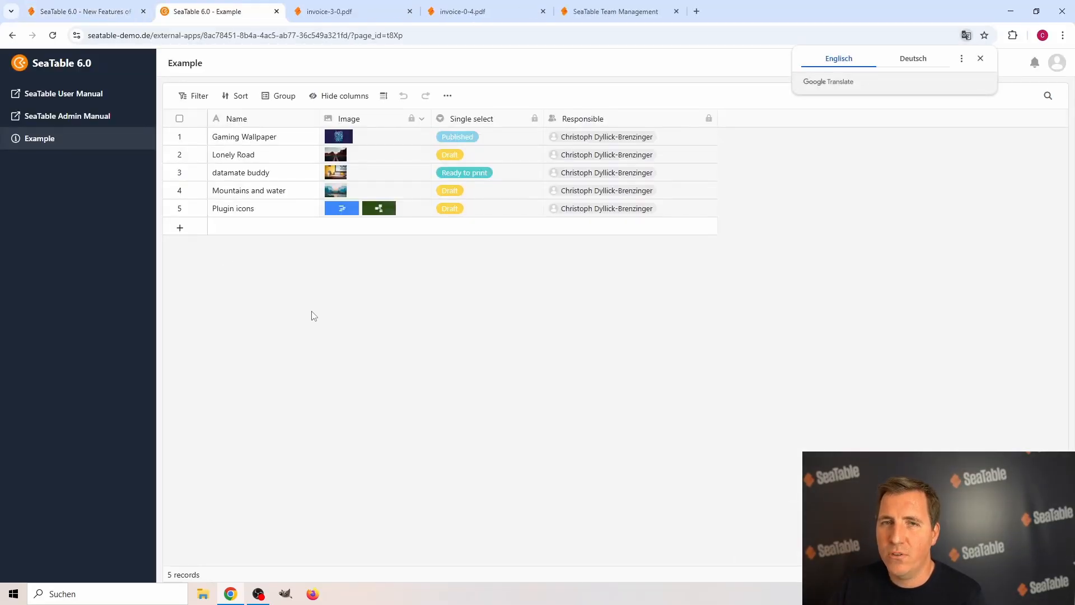
{"action": "left_click", "coordinate": [277, 11]}
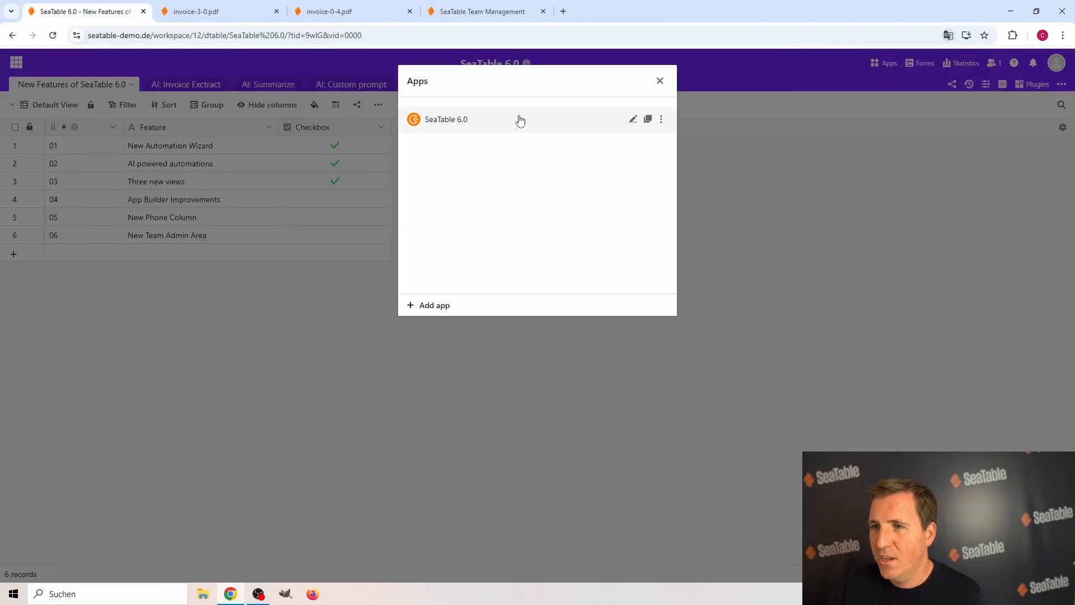
{"action": "left_click", "coordinate": [633, 121]}
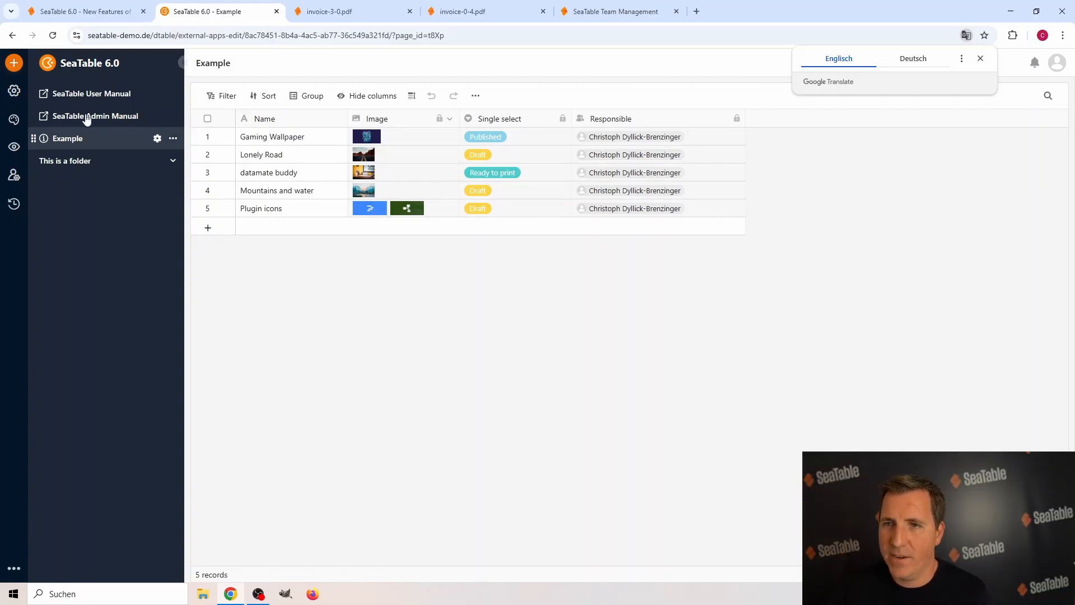
Review the page, folder and external link options, and try the SeaTable User Manual and SeaTable Admin Manual links.
{"action": "left_click", "coordinate": [16, 64]}
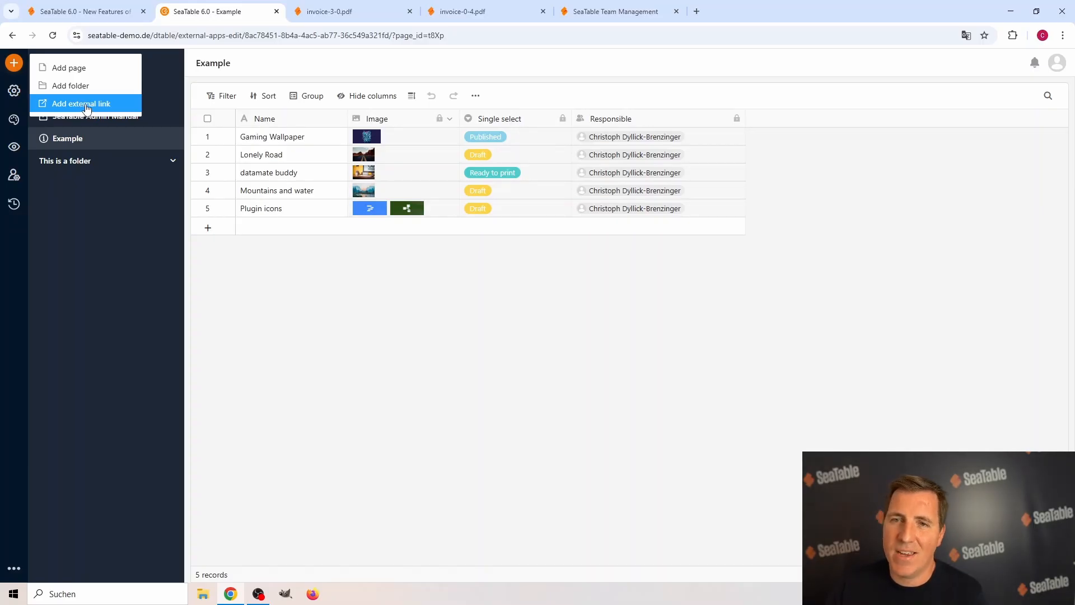
{"action": "left_click", "coordinate": [87, 227]}
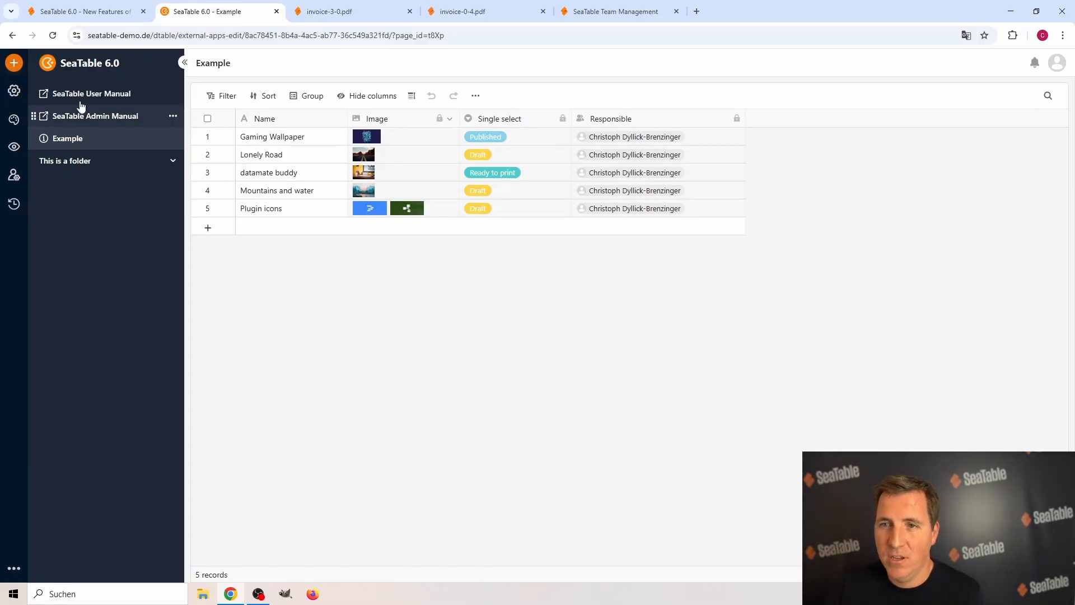
{"action": "left_click", "coordinate": [112, 94]}
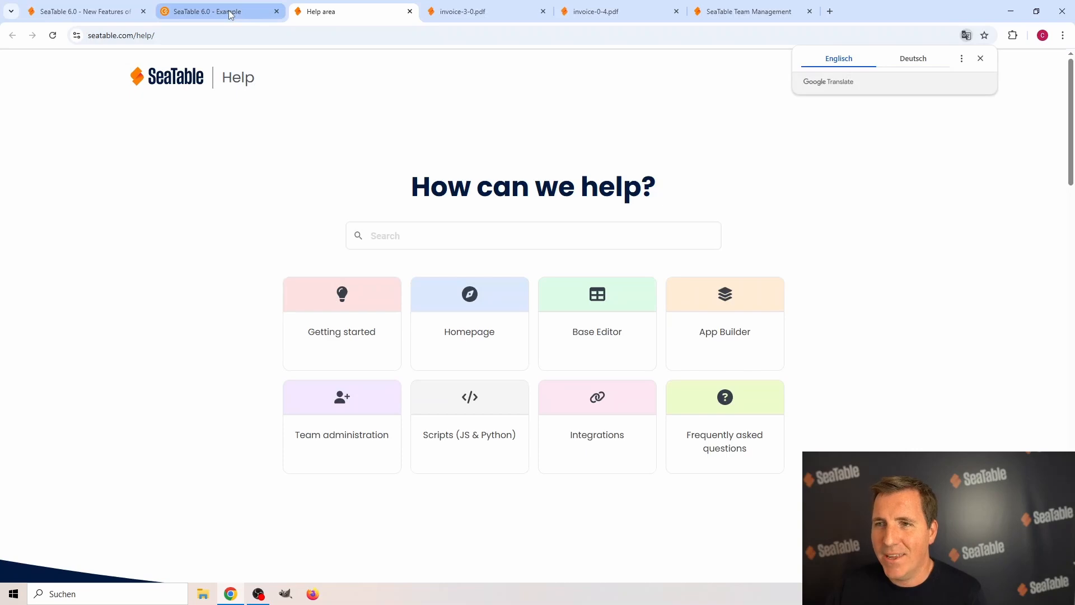
{"action": "left_click", "coordinate": [229, 14]}
{"action": "left_click", "coordinate": [96, 115]}
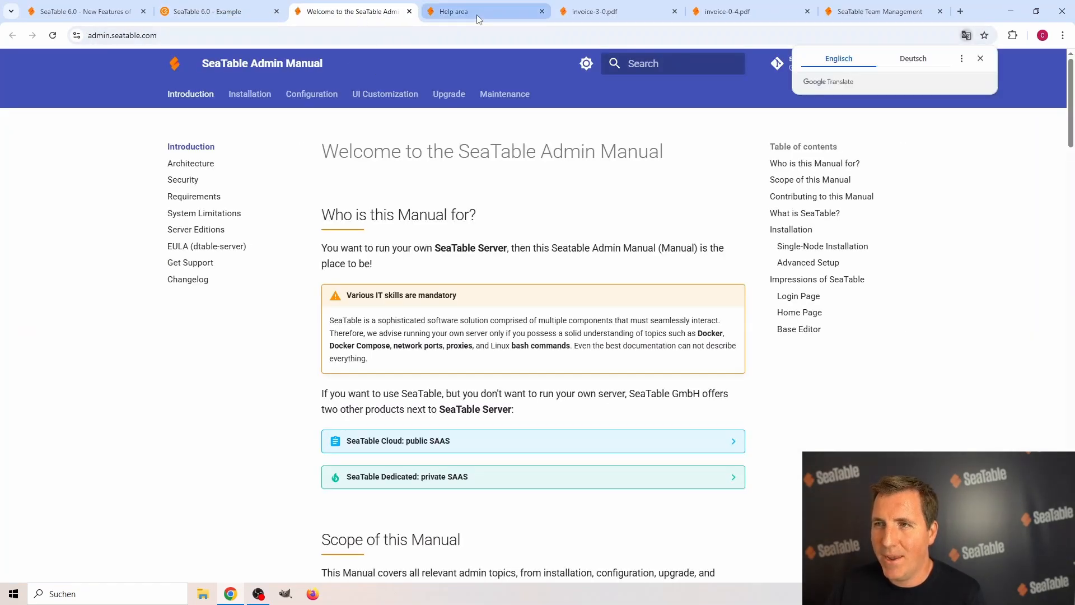
{"action": "left_click", "coordinate": [226, 12]}
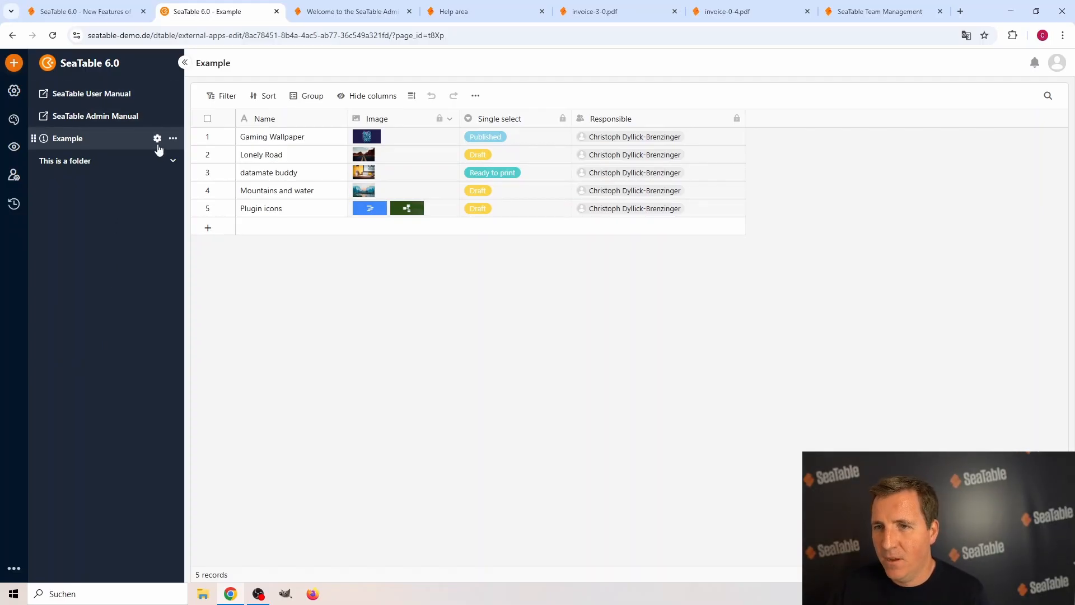
Open the Example page's settings and try an empty Name filter combined with two filter groups.
{"action": "left_click", "coordinate": [159, 139]}
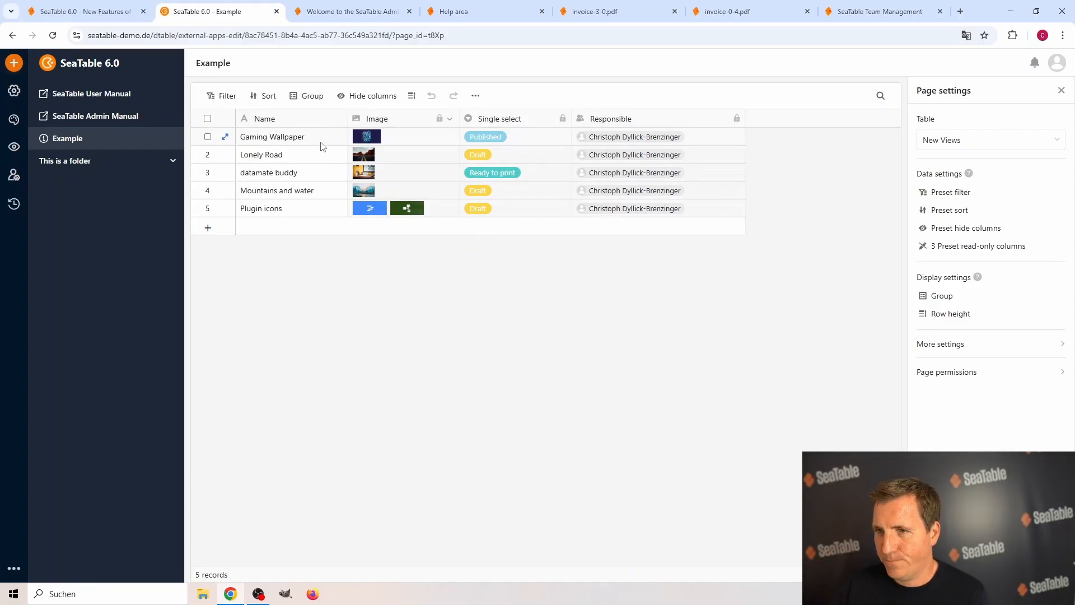
{"action": "left_click", "coordinate": [230, 101]}
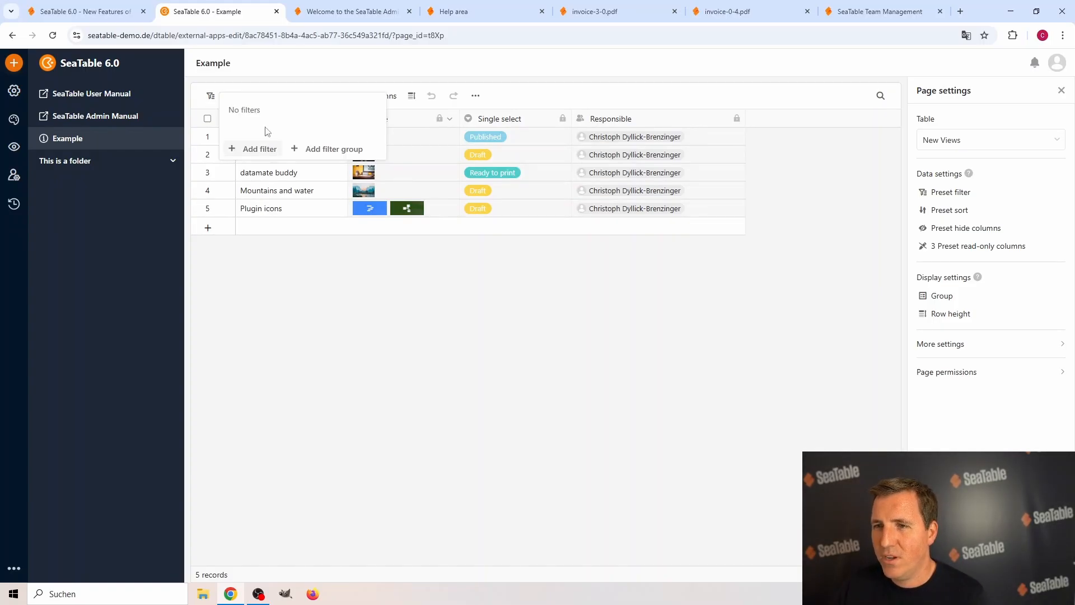
{"action": "left_click", "coordinate": [267, 152]}
{"action": "left_click", "coordinate": [335, 170]}
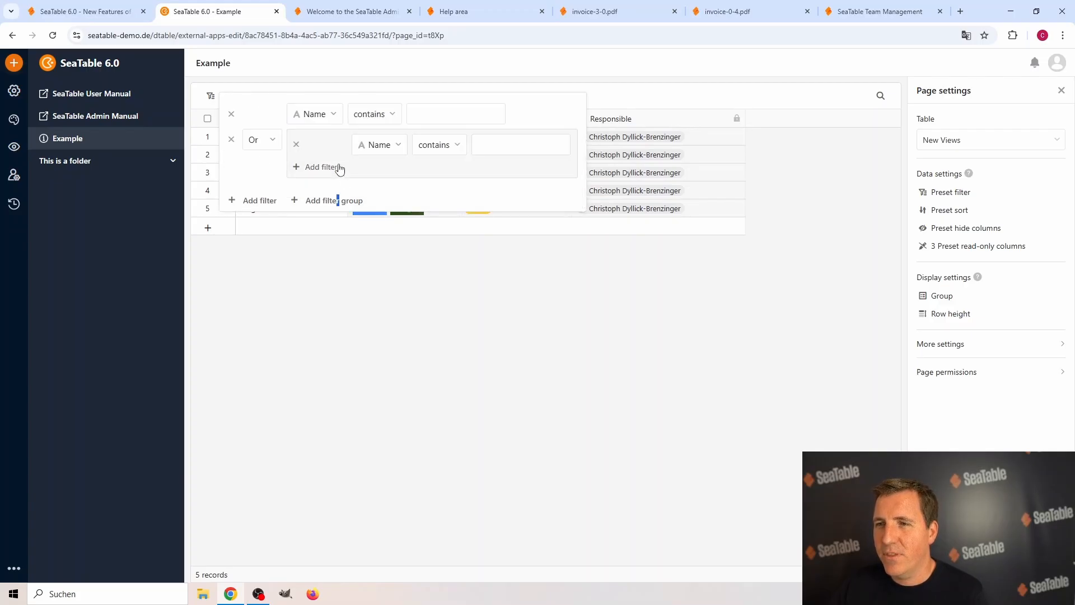
{"action": "left_click", "coordinate": [334, 201]}
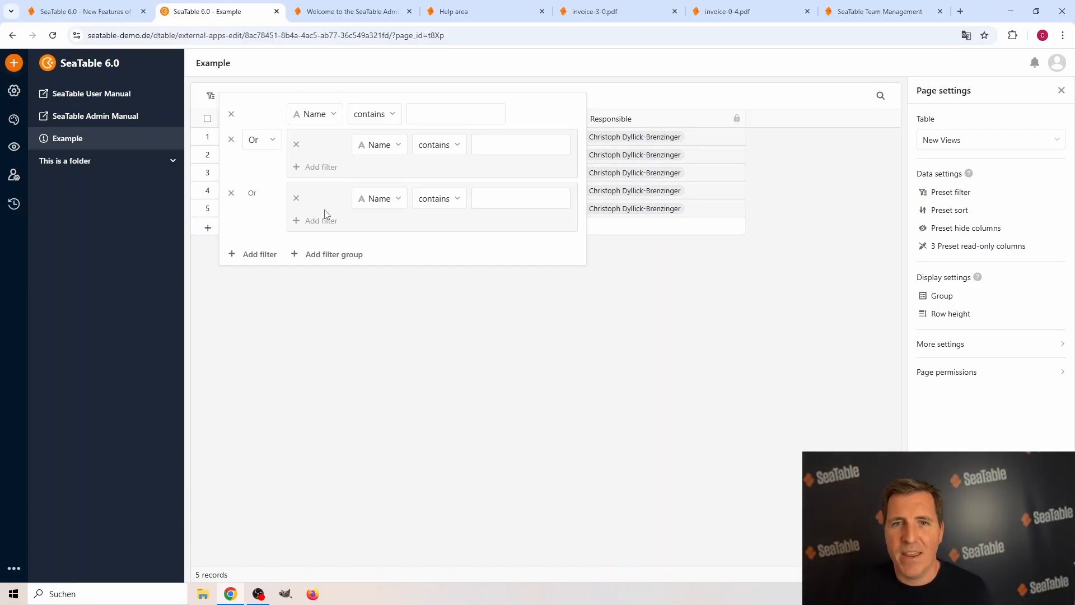
{"action": "left_click", "coordinate": [363, 321]}
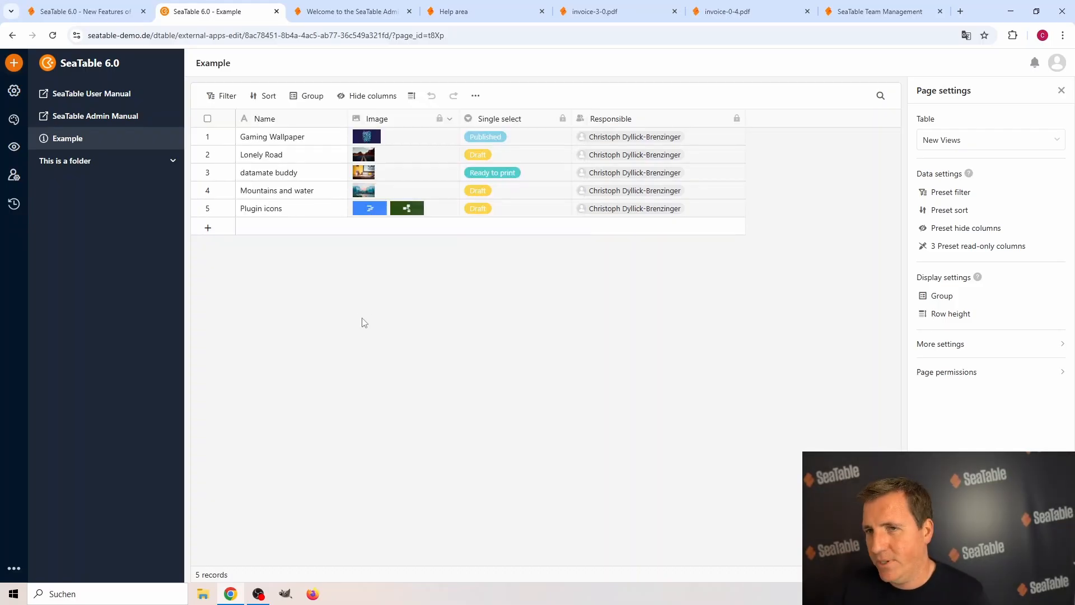
Return to the SeaTable 6.0 base, close the apps list, and tick the checkbox for App Builder Improvements.
{"action": "left_click", "coordinate": [110, 11]}
{"action": "left_click", "coordinate": [660, 81]}
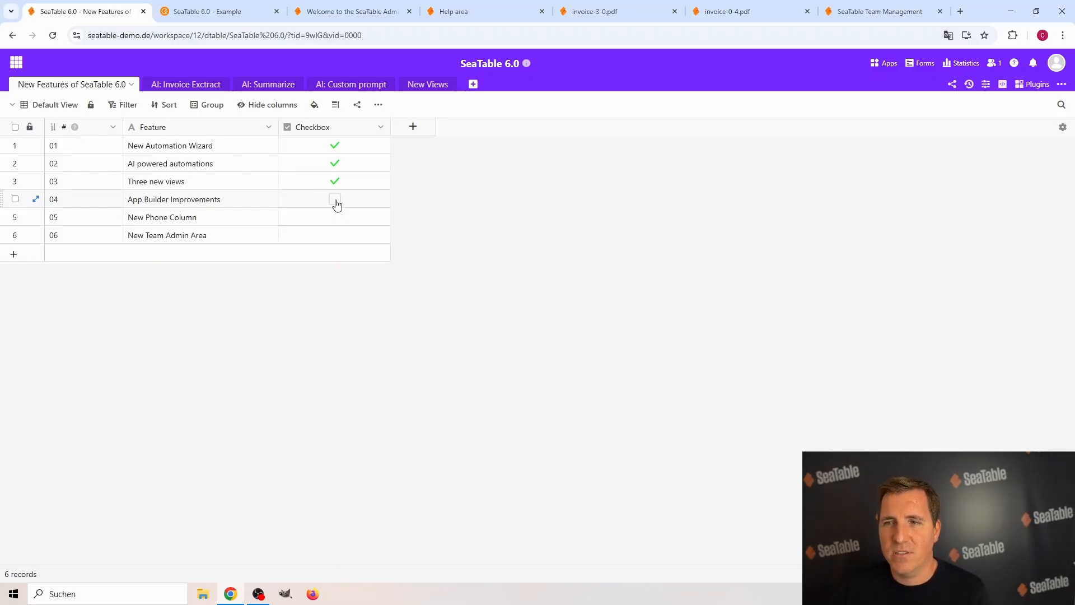
{"action": "left_click", "coordinate": [334, 199]}
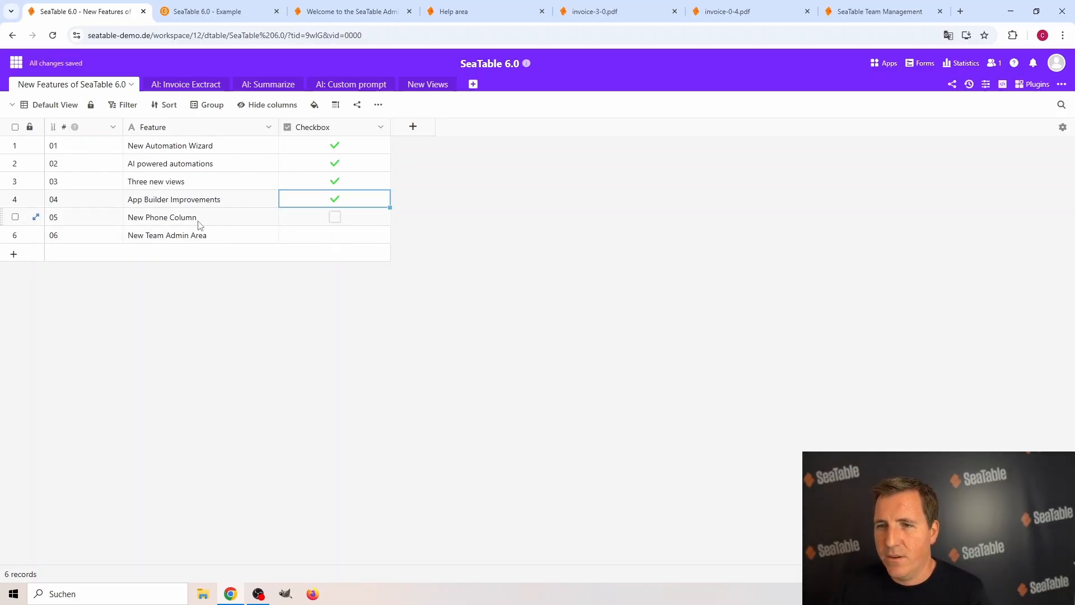
Add a column of type Phone number with the default name and the format check left off.
{"action": "left_click", "coordinate": [419, 128]}
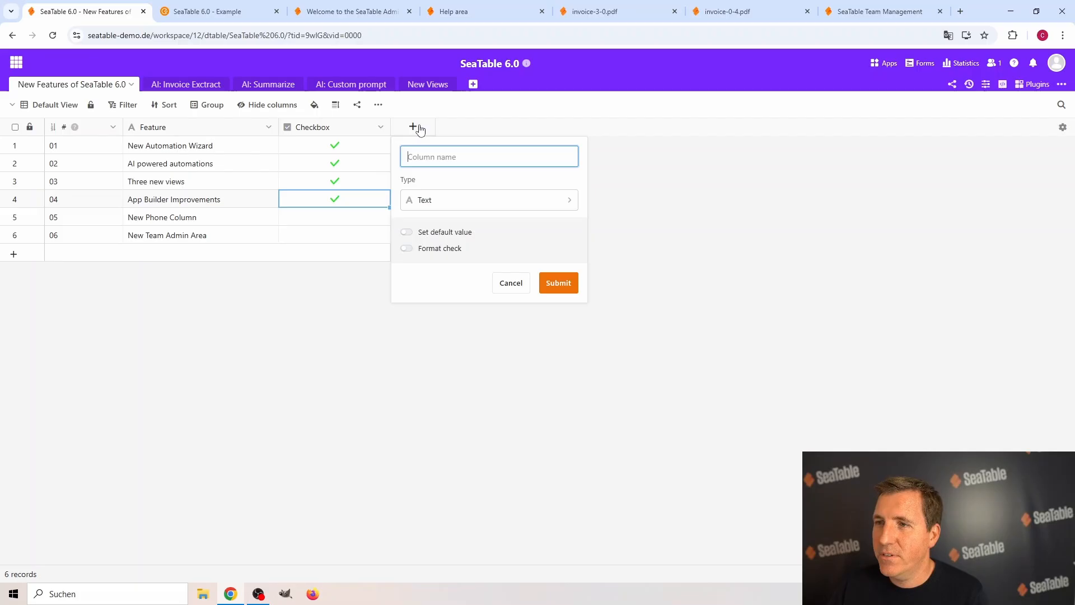
{"action": "left_click", "coordinate": [439, 201]}
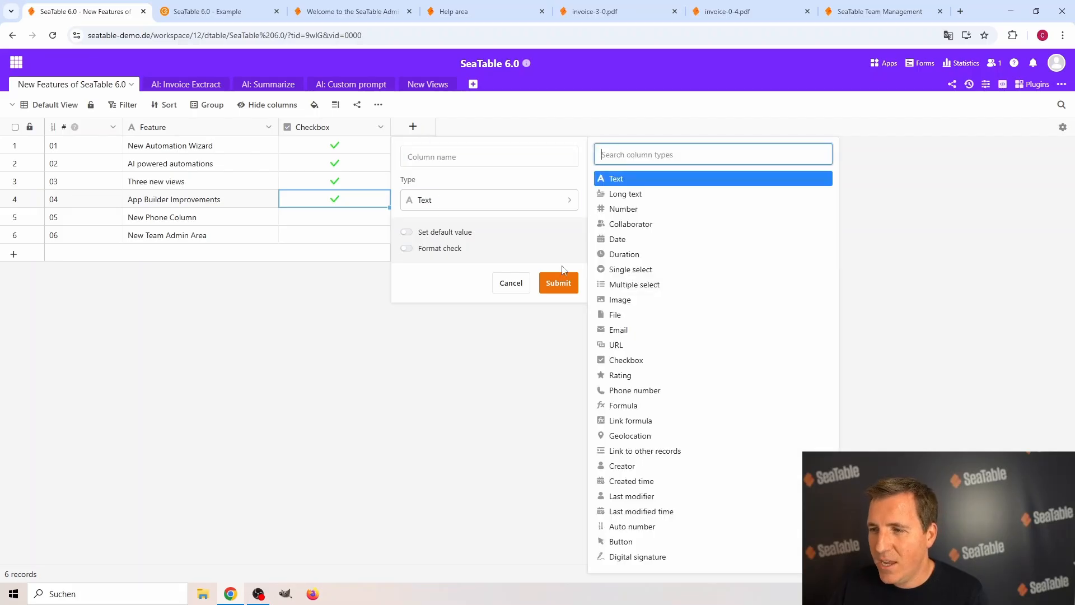
{"action": "left_click", "coordinate": [647, 391]}
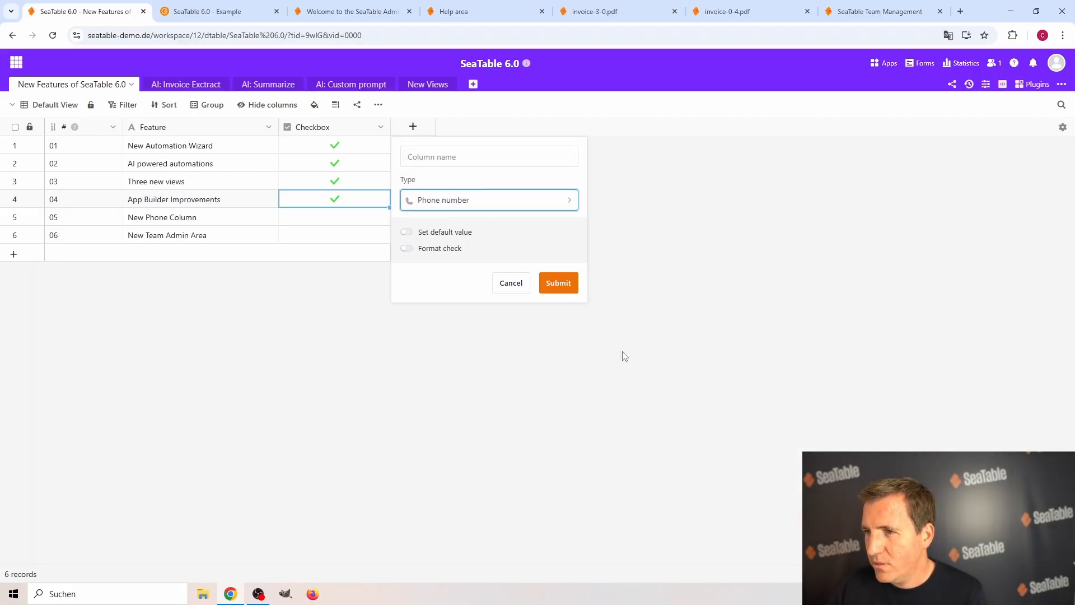
{"action": "left_click", "coordinate": [442, 253]}
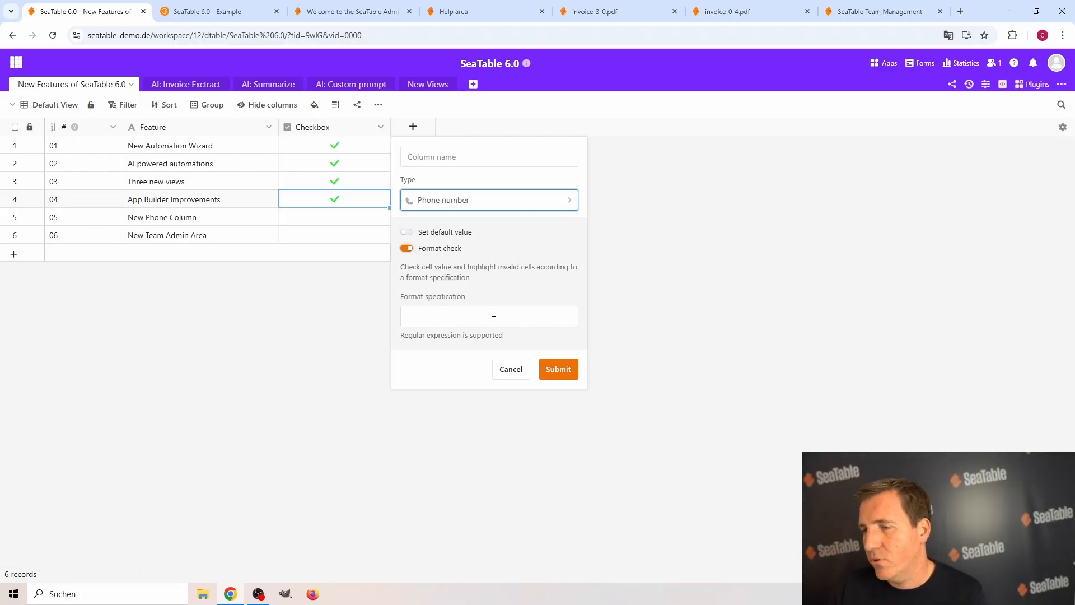
{"action": "left_click", "coordinate": [420, 248]}
{"action": "left_click", "coordinate": [444, 157]}
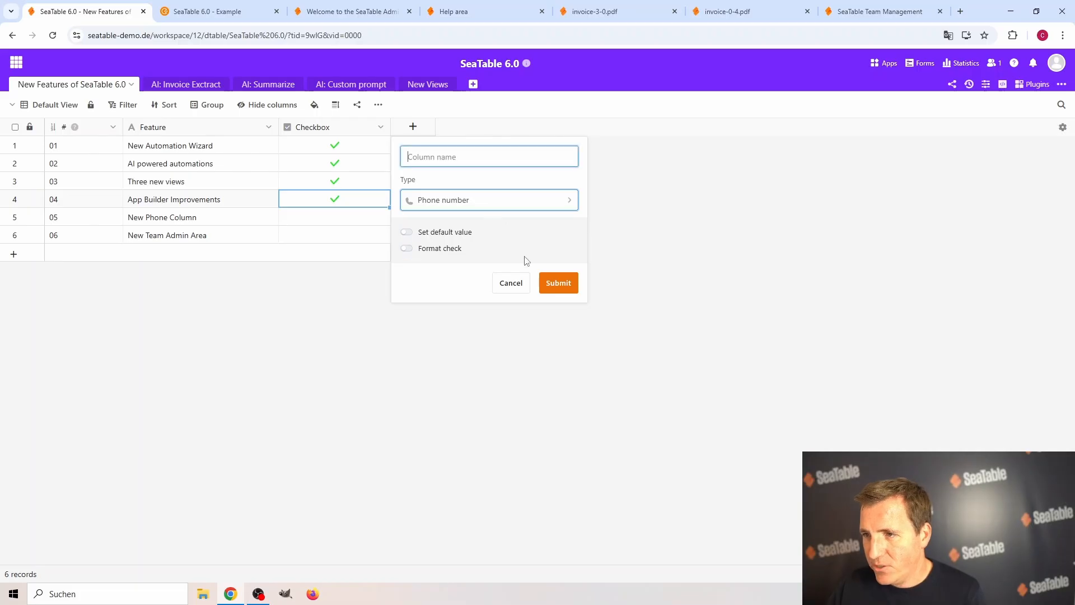
{"action": "left_click", "coordinate": [558, 283]}
Enter a sample phone number in the New Automation Wizard row, and delete the Phone number column.
{"action": "left_click", "coordinate": [426, 146]}
{"action": "type", "text": "123123"}
{"action": "key", "text": "Return"}
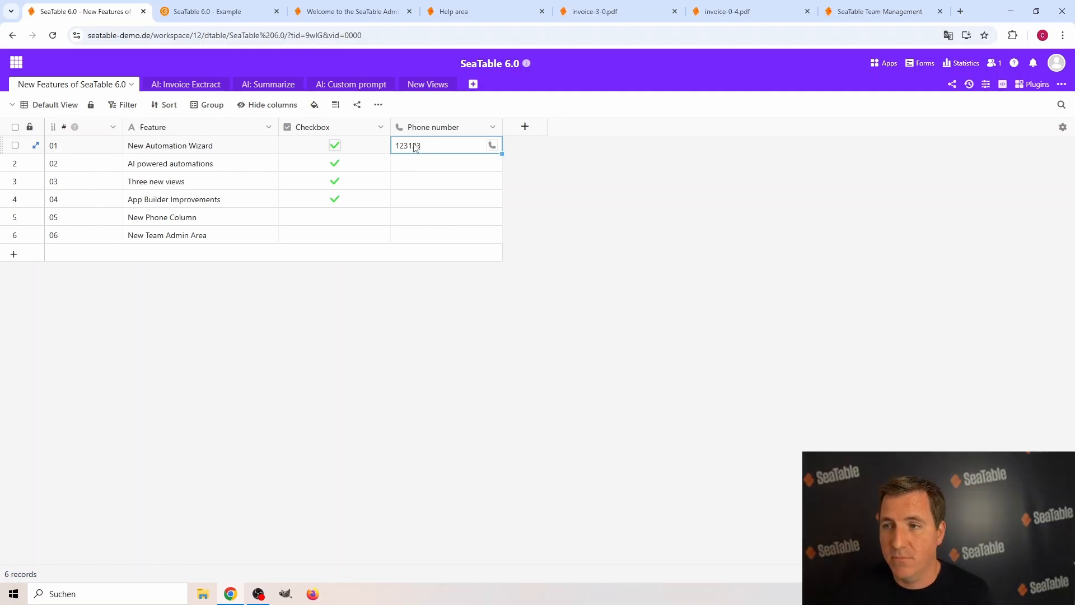
{"action": "left_click", "coordinate": [493, 130]}
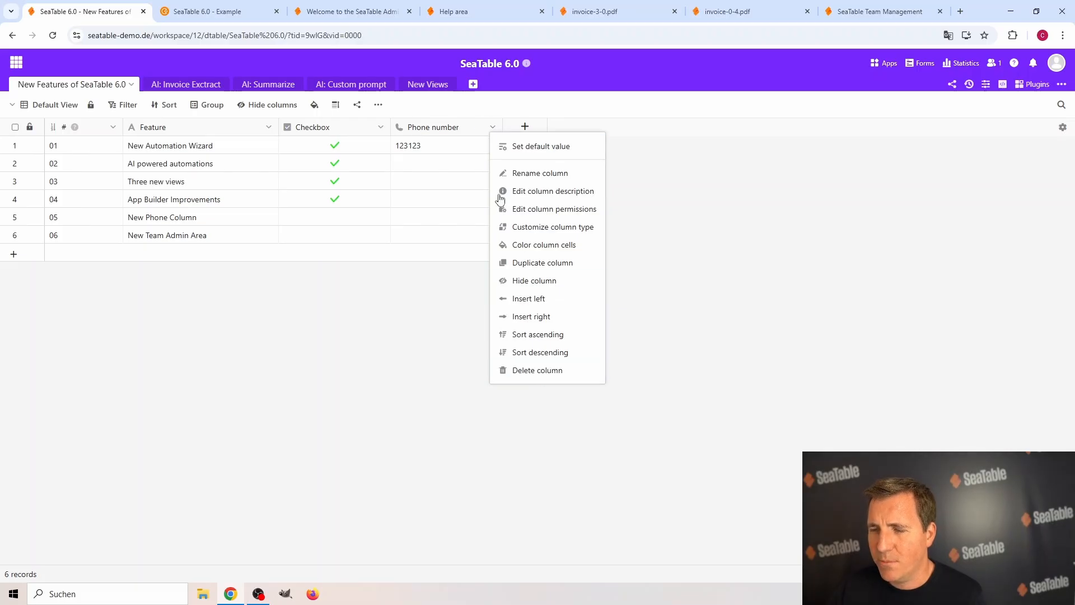
{"action": "left_click", "coordinate": [534, 375]}
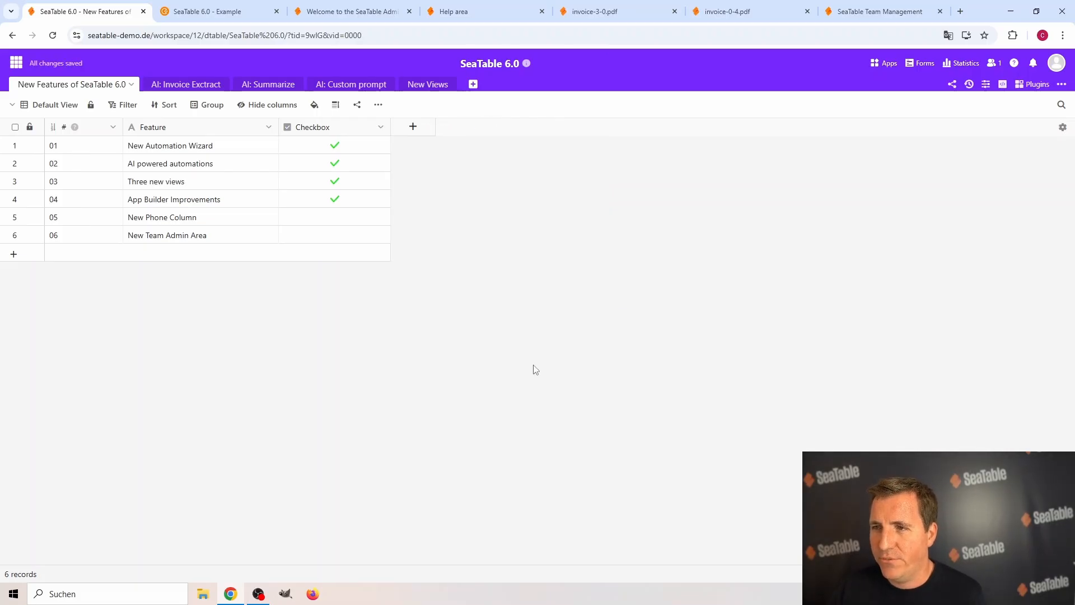
Tick the checkbox for New Phone Column and switch to the SeaTable Team Management page.
{"action": "left_click", "coordinate": [350, 320]}
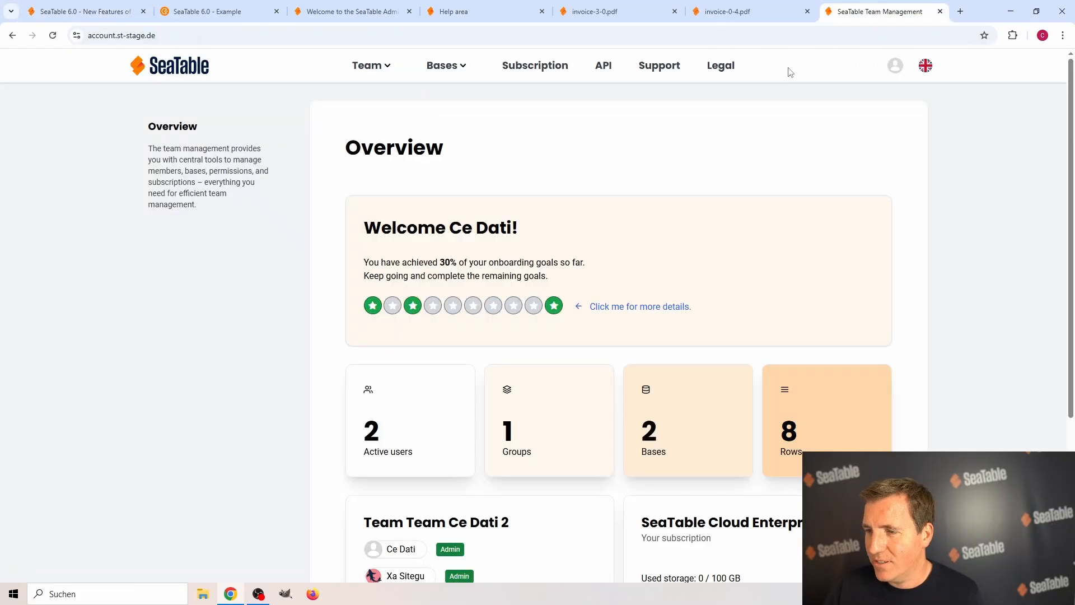
{"action": "left_click", "coordinate": [877, 10]}
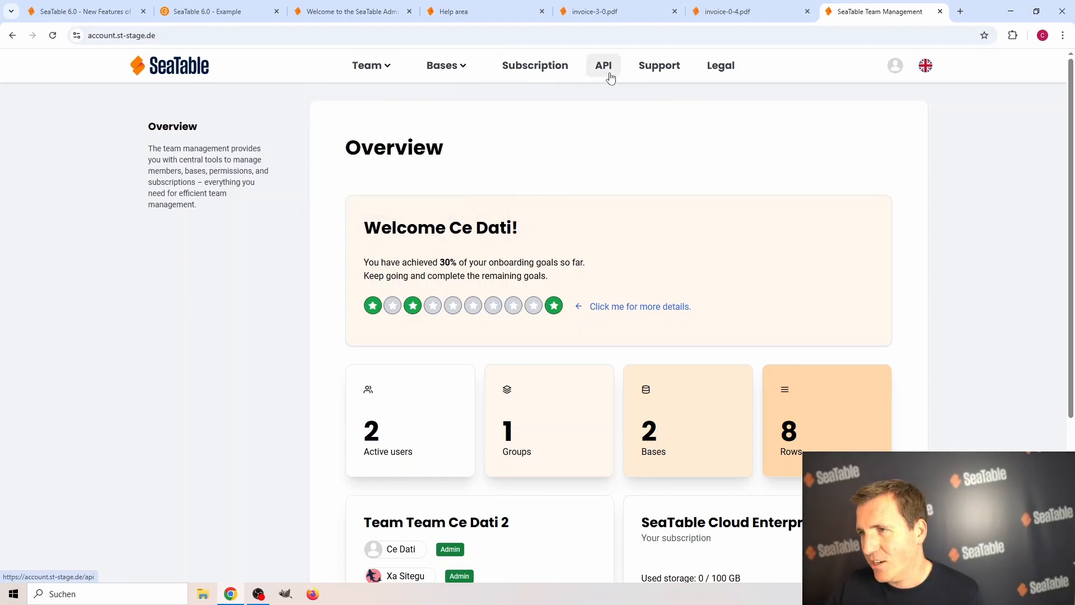
Review the team's Users page and its Settings page, including the Single Sign-On section.
{"action": "mouse_move", "coordinate": [370, 73]}
{"action": "left_click", "coordinate": [365, 96]}
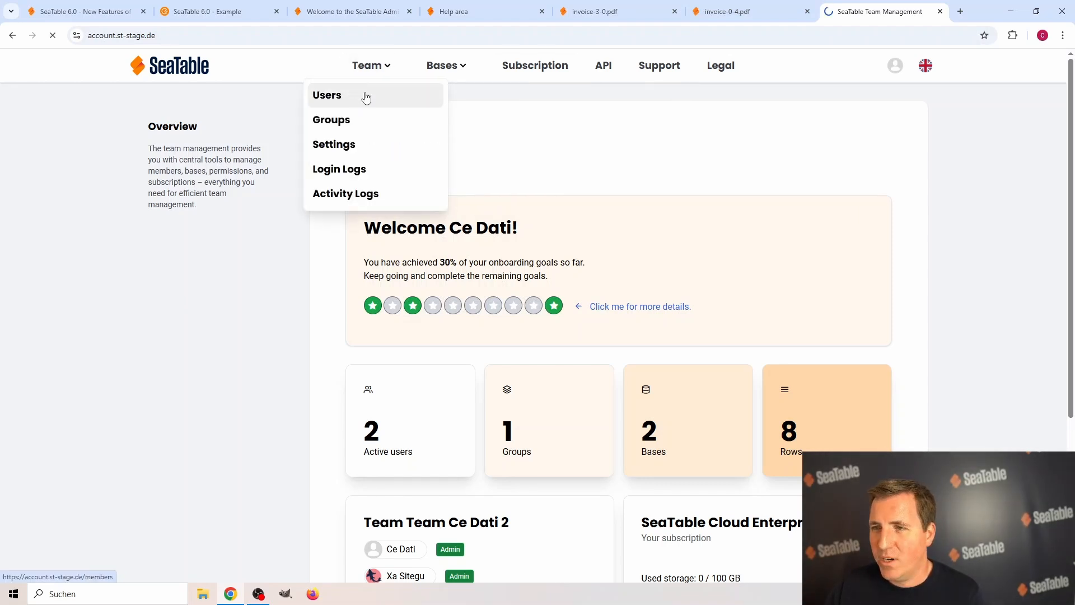
{"action": "mouse_move", "coordinate": [387, 75]}
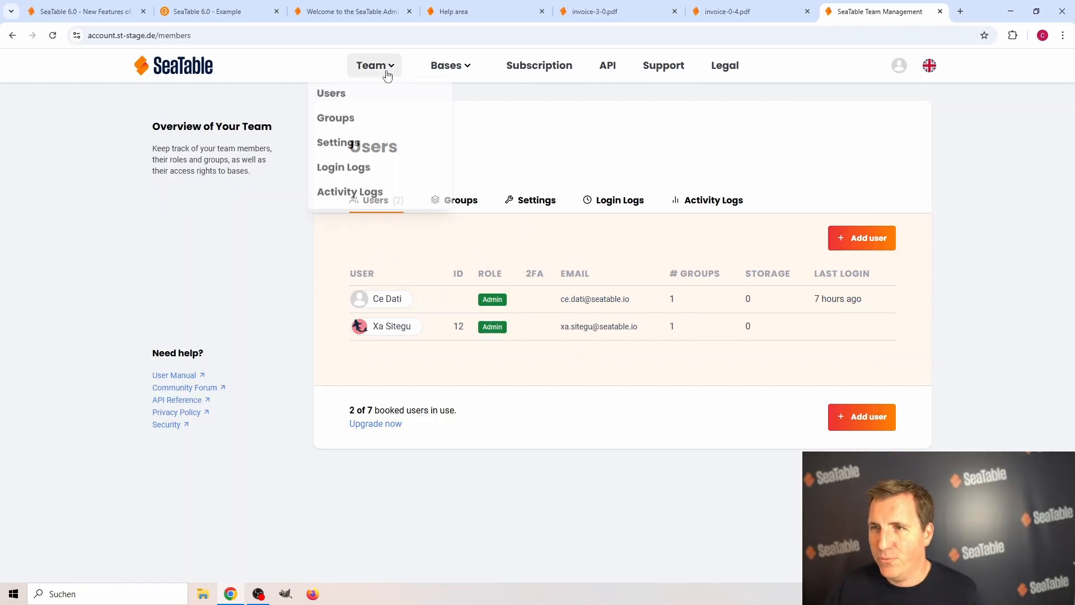
{"action": "left_click", "coordinate": [359, 145]}
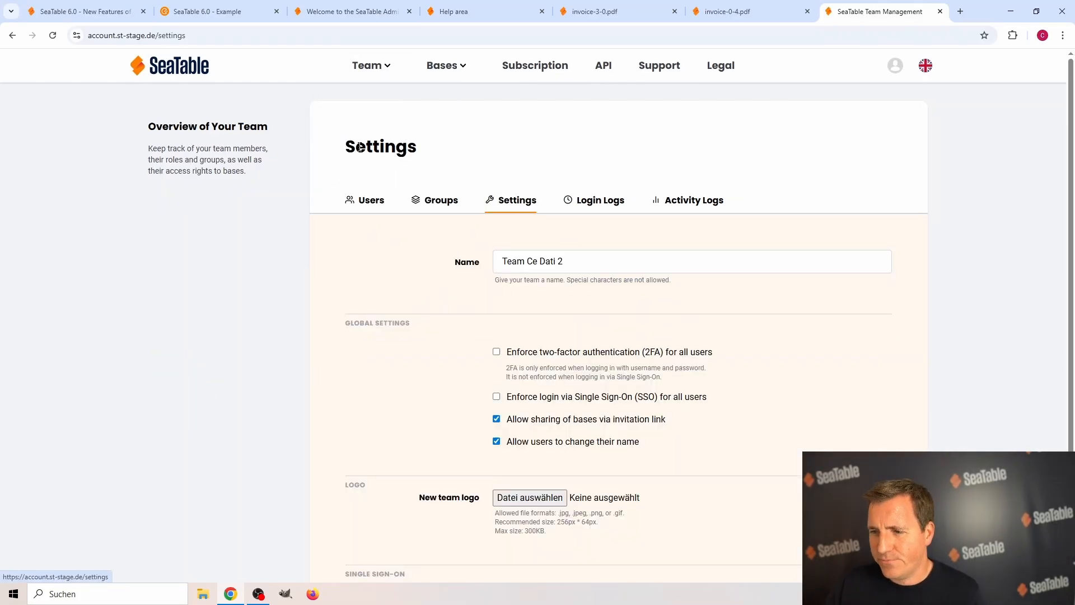
{"action": "scroll", "coordinate": [360, 146], "scroll_direction": "down", "scroll_amount": 3}
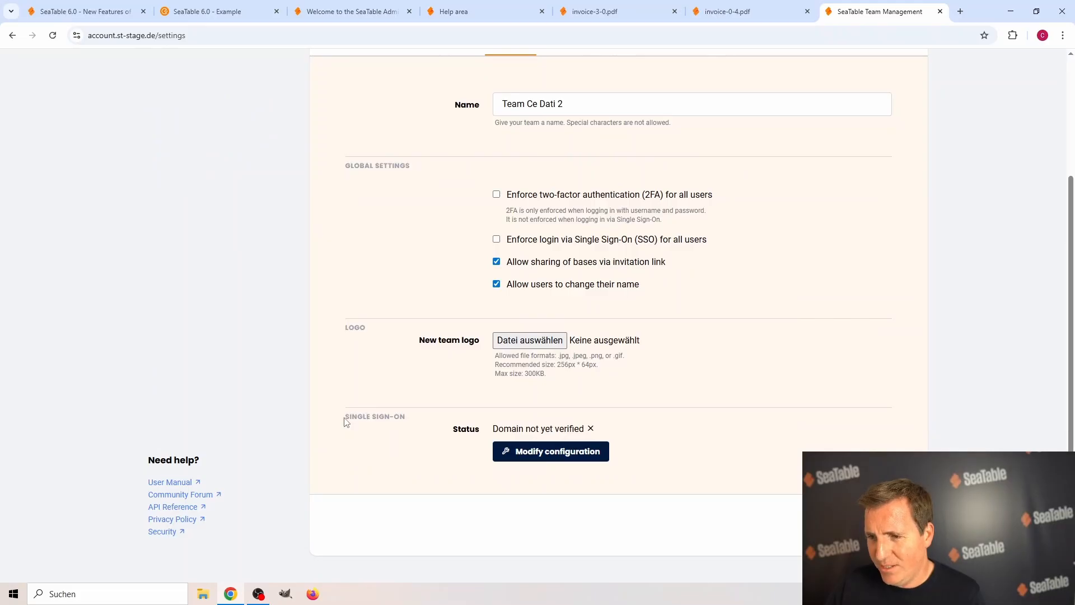
{"action": "left_click_drag", "start_coordinate": [345, 422], "coordinate": [417, 423]}
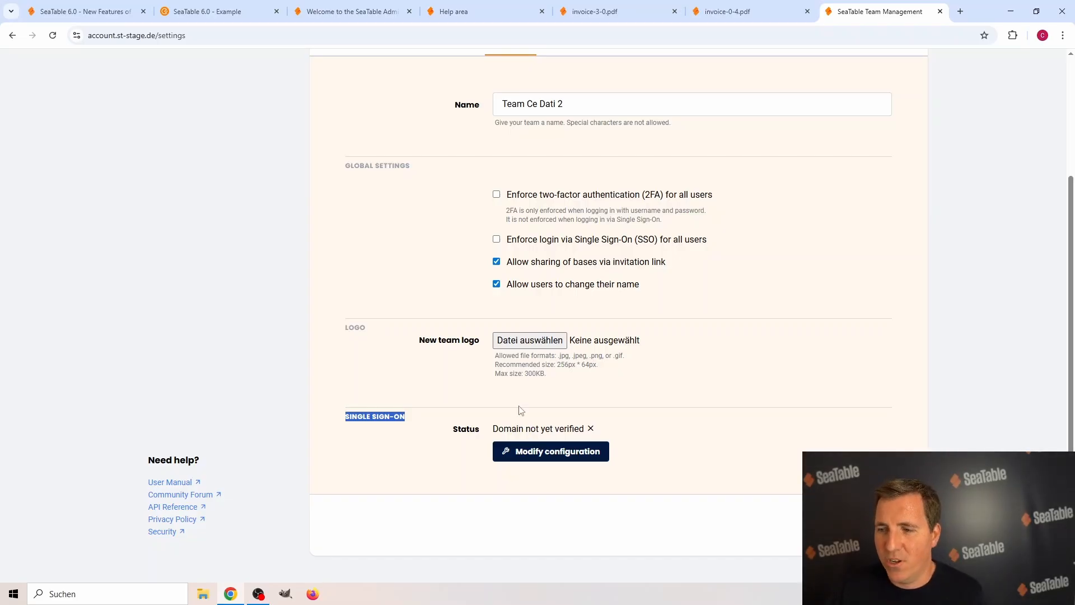
{"action": "double_click", "coordinate": [359, 415]}
{"action": "left_click", "coordinate": [407, 448]}
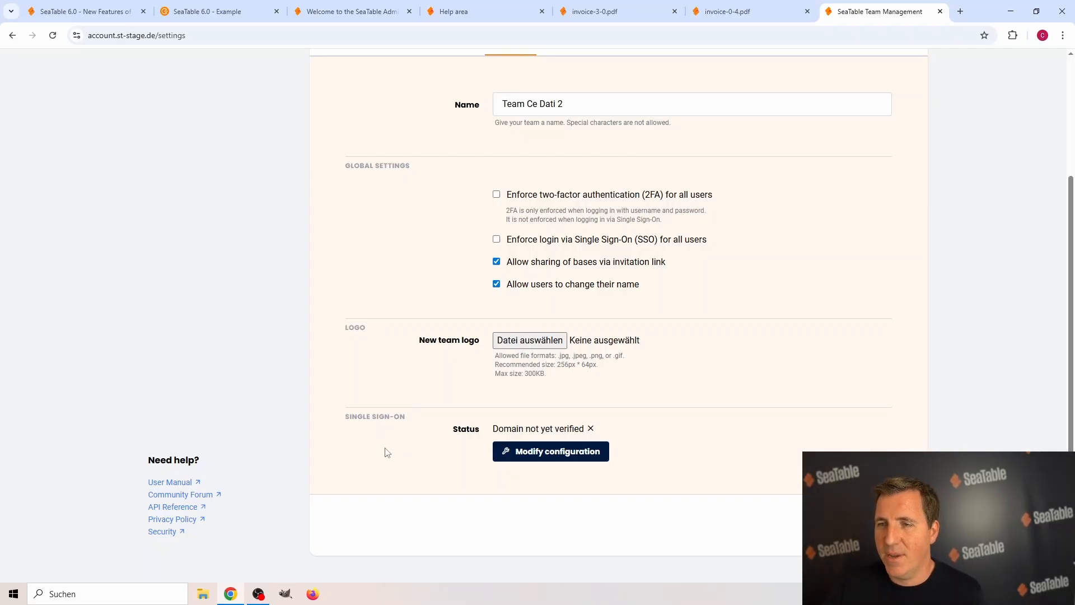
Open the team's Subscription page.
{"action": "scroll", "coordinate": [385, 453], "scroll_direction": "up", "scroll_amount": 3}
{"action": "left_click", "coordinate": [538, 74]}
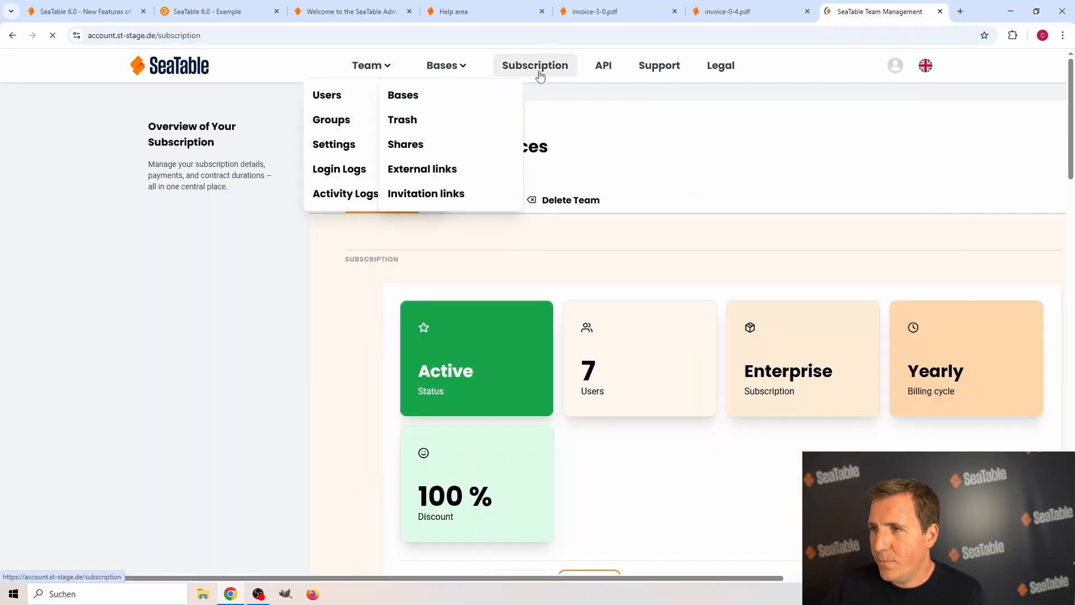
Review the Subscription page's payment method, billing address, tax treatment and billing settings sections.
{"action": "scroll", "coordinate": [676, 229], "scroll_direction": "down", "scroll_amount": 5}
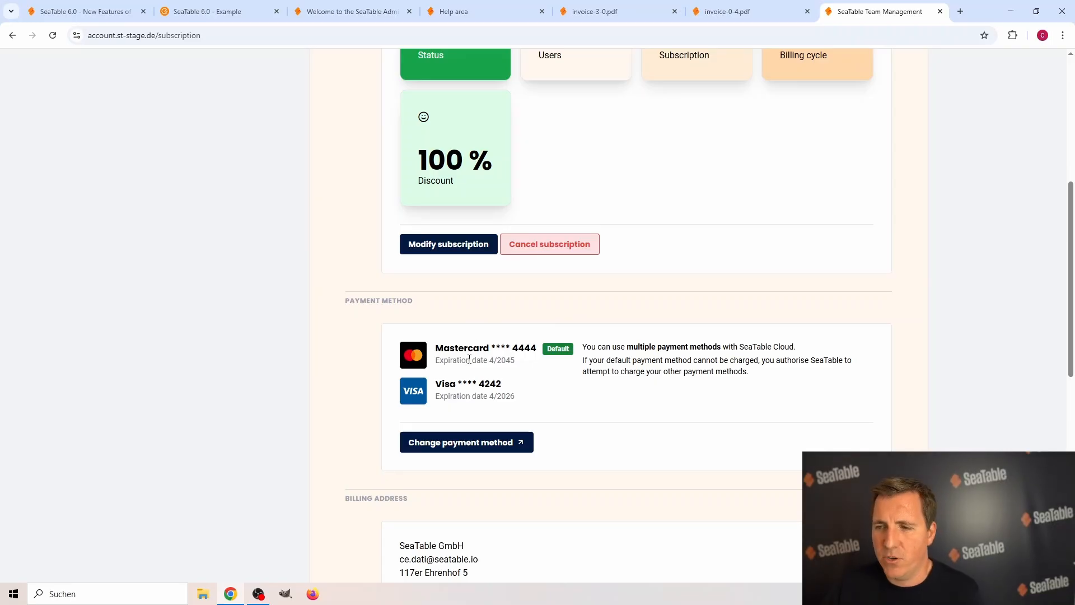
{"action": "scroll", "coordinate": [485, 361], "scroll_direction": "down", "scroll_amount": 10}
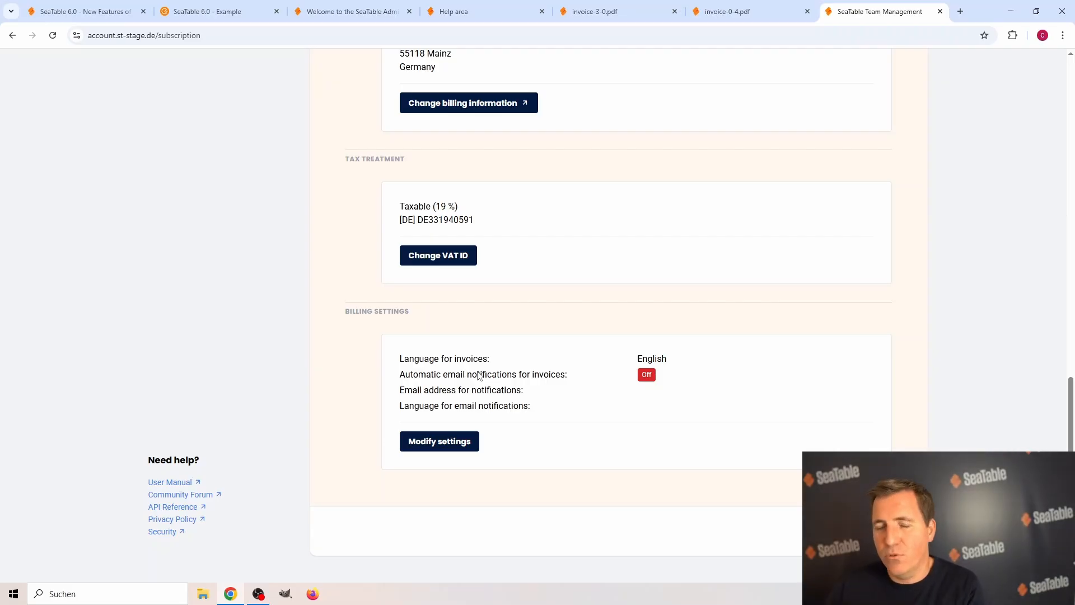
{"action": "scroll", "coordinate": [478, 375], "scroll_direction": "up", "scroll_amount": 15}
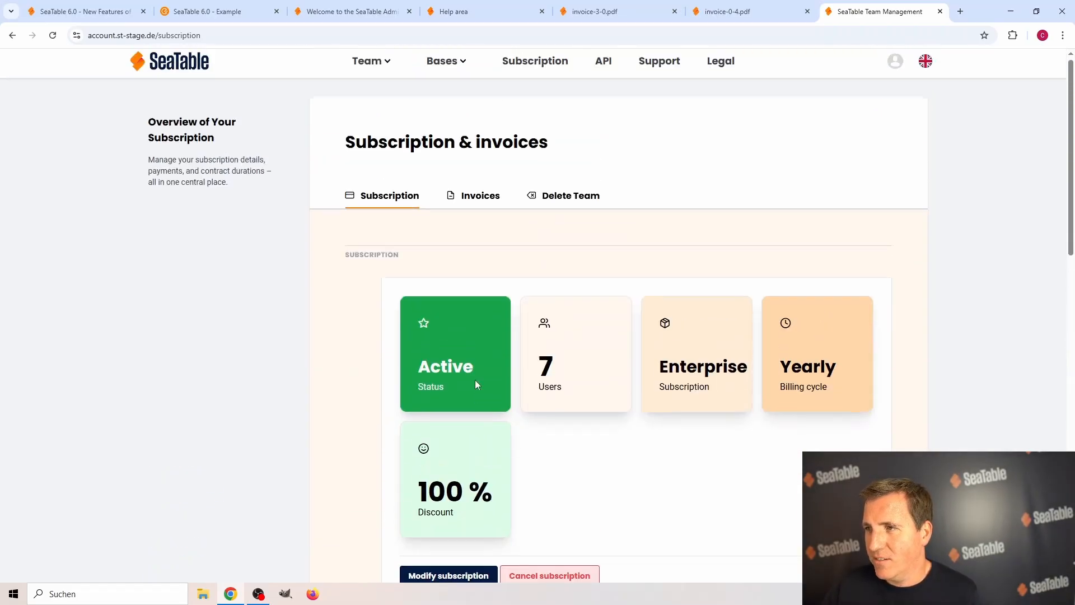
Open the team's Bases overview and search the bases for "crm".
{"action": "mouse_move", "coordinate": [445, 65]}
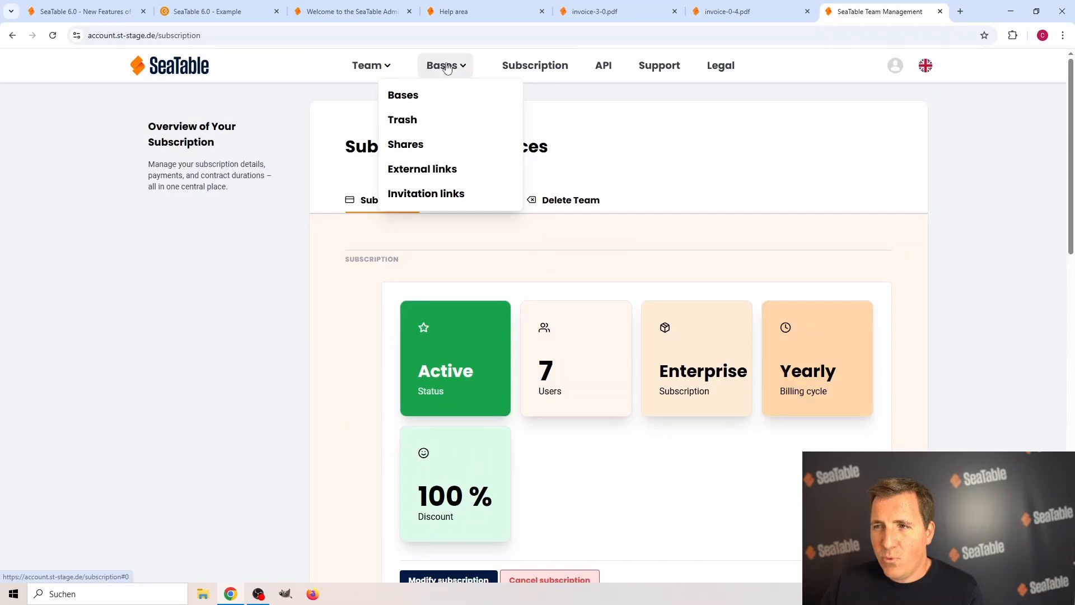
{"action": "left_click", "coordinate": [422, 100]}
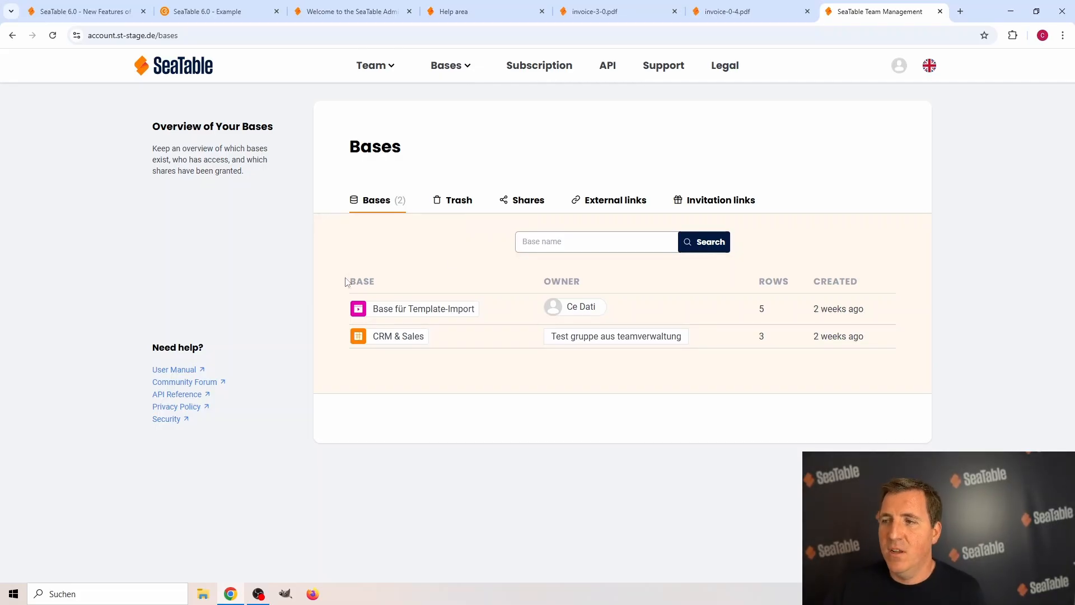
{"action": "left_click", "coordinate": [578, 241]}
{"action": "type", "text": "crm"}
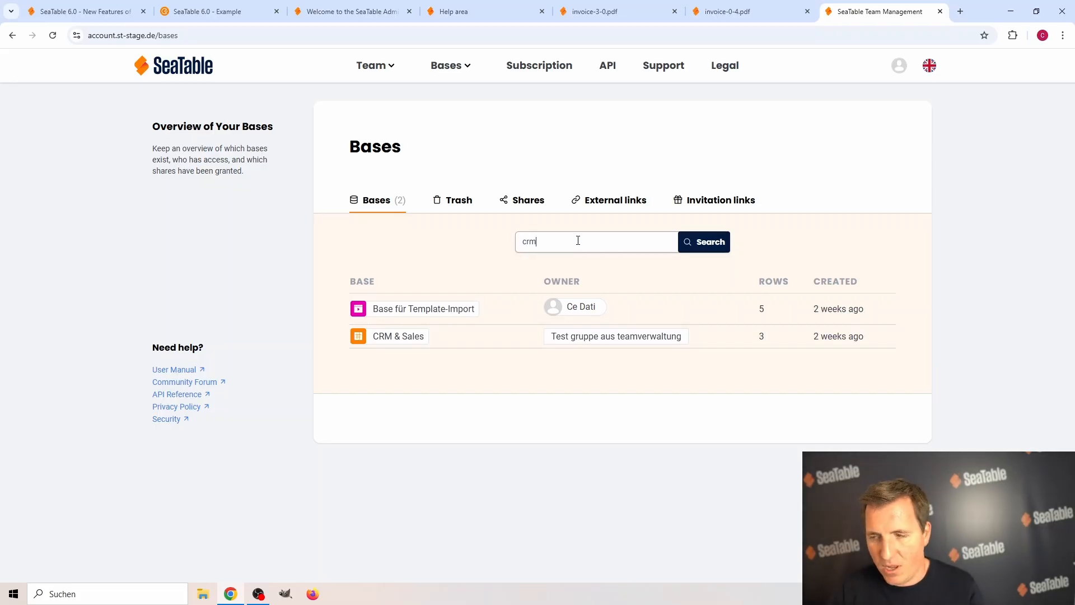
{"action": "key", "text": "Return"}
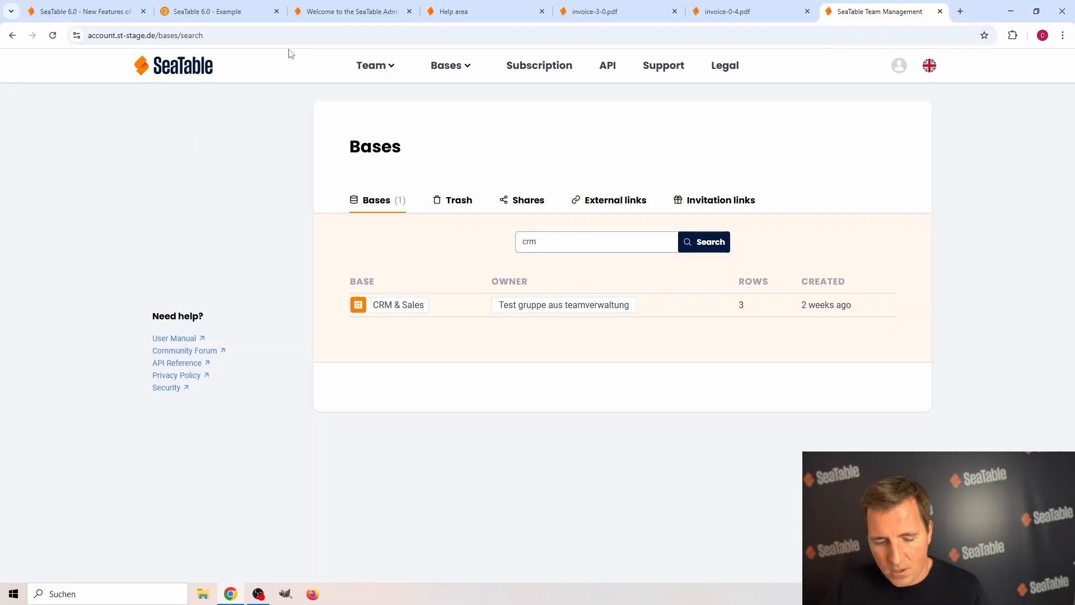
Switch back to the New Features of SeaTable 6.0 table and tick the checkbox for New Team Admin Area.
{"action": "left_click", "coordinate": [112, 12]}
{"action": "left_click", "coordinate": [336, 237]}
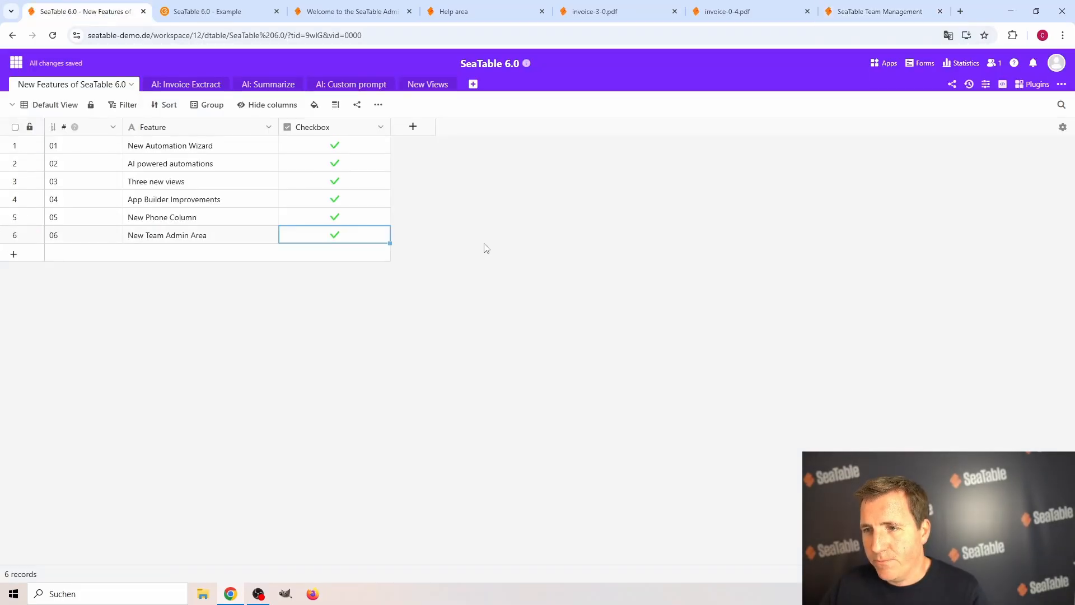